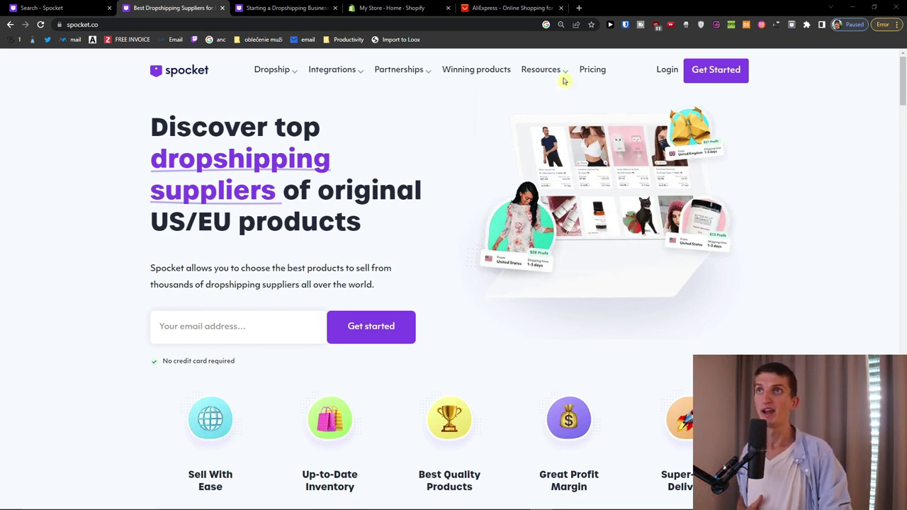
Step: Review the Free, Starter, Pro and Empire plan cards on Spocket's Pricing page
left_click(588, 70)
scroll(295, 243, "down", 1)
scroll(375, 295, "down", 1)
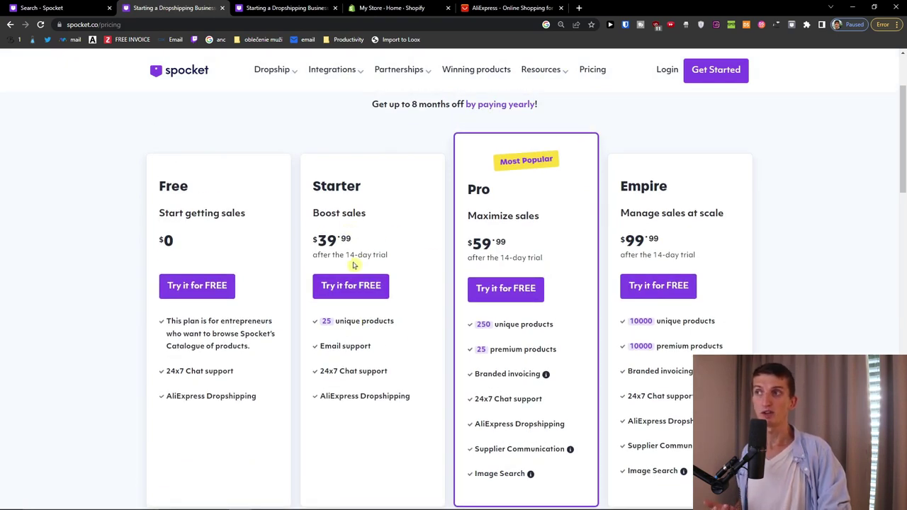
left_click_drag(167, 204, 237, 219)
left_click(246, 224)
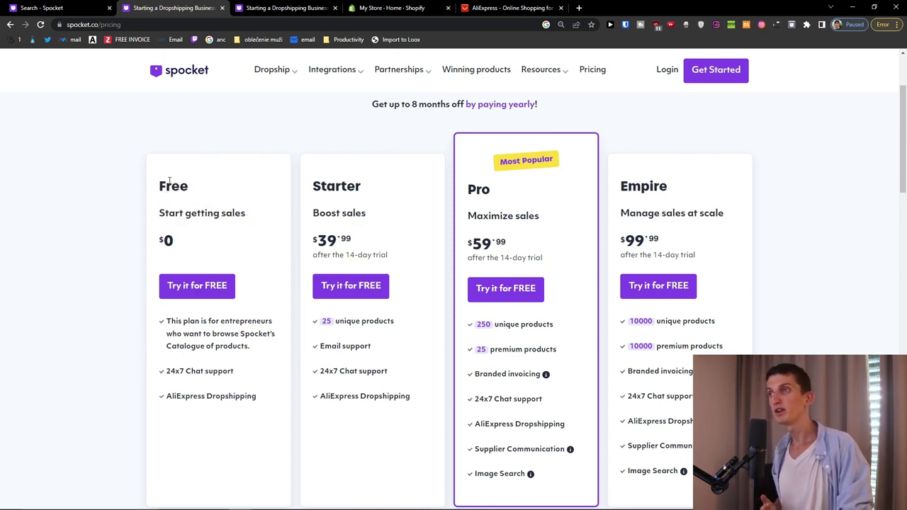
Step: Compare the pricing plans with the product search page, ending on the US/EU Products search
left_click(90, 5)
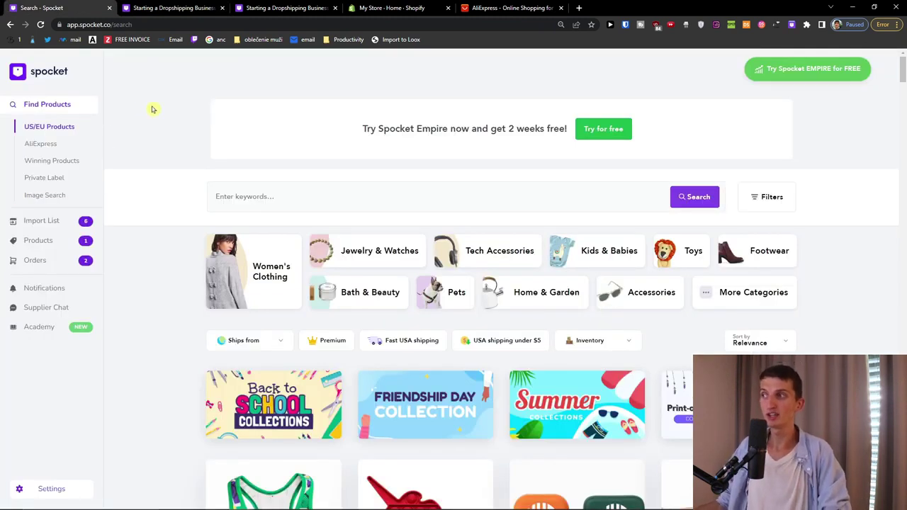
left_click(181, 10)
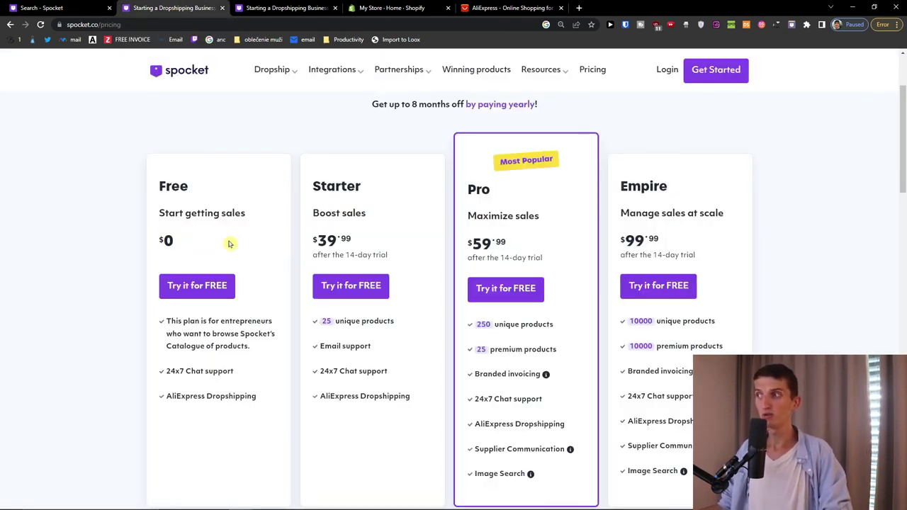
scroll(239, 245, "down", 1)
scroll(202, 269, "up", 1)
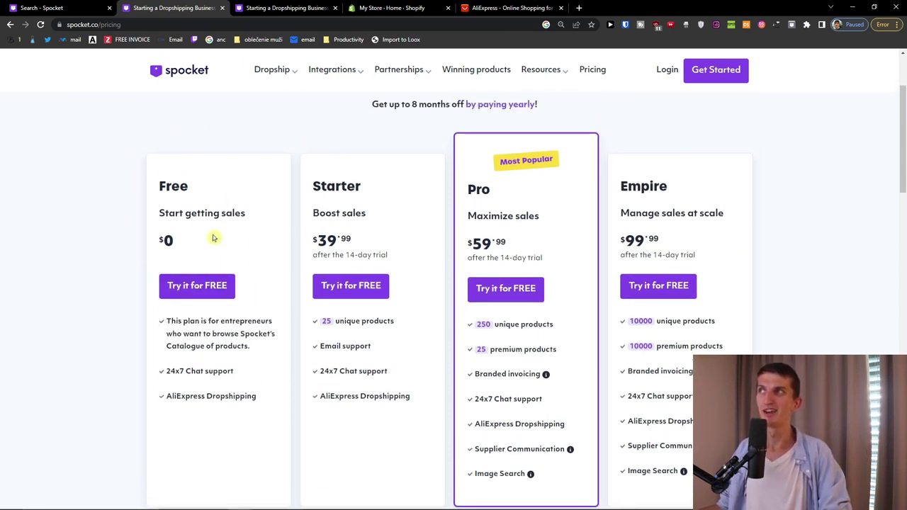
left_click(43, 7)
left_click(174, 7)
mouse_move(272, 69)
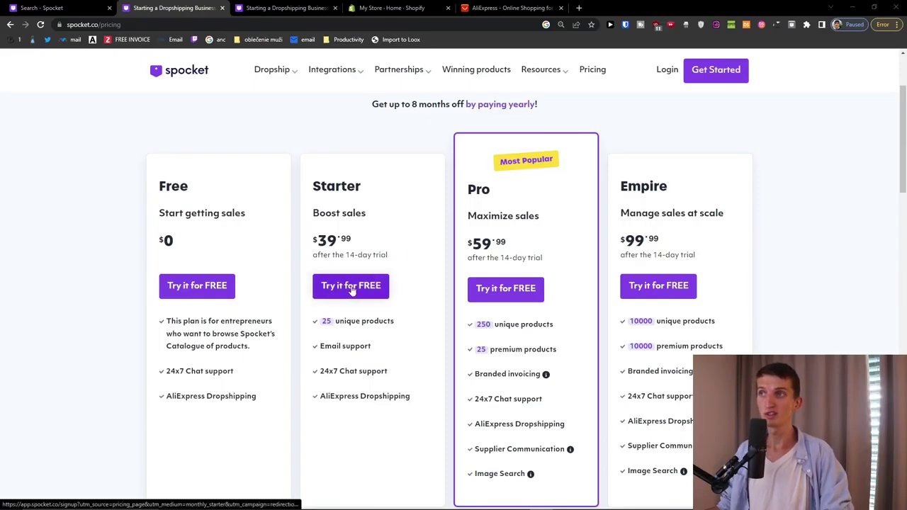
left_click(35, 15)
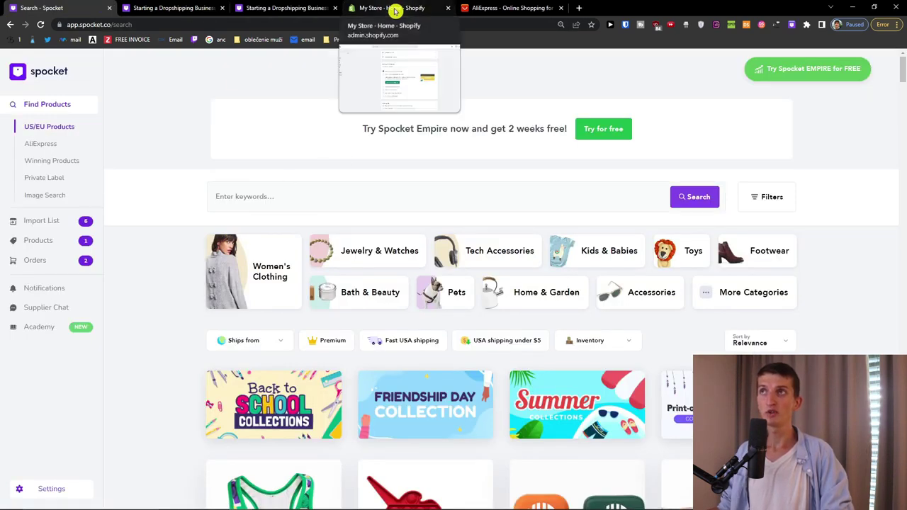
Step: Search Google for 'spocket shopify' and open Spocket's Shopify App Store listing
left_click(579, 8)
type("s")
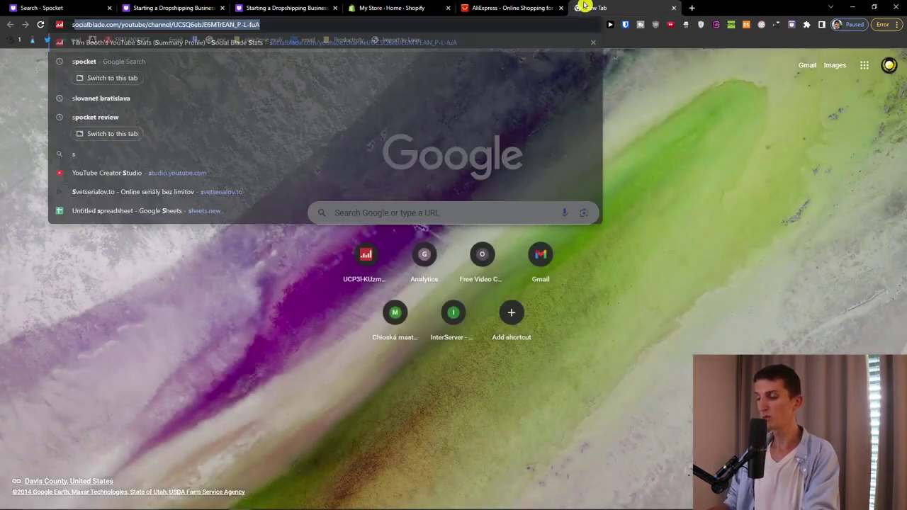
type("pocket shopify")
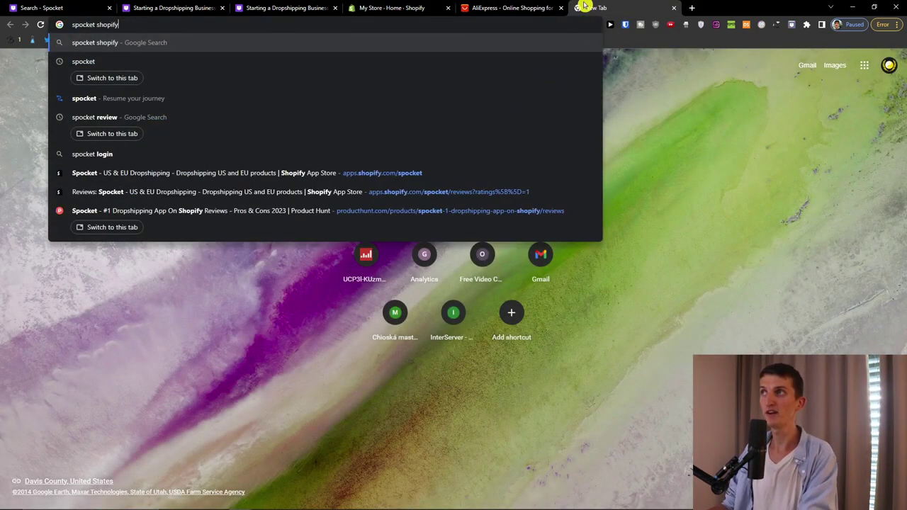
key("Return")
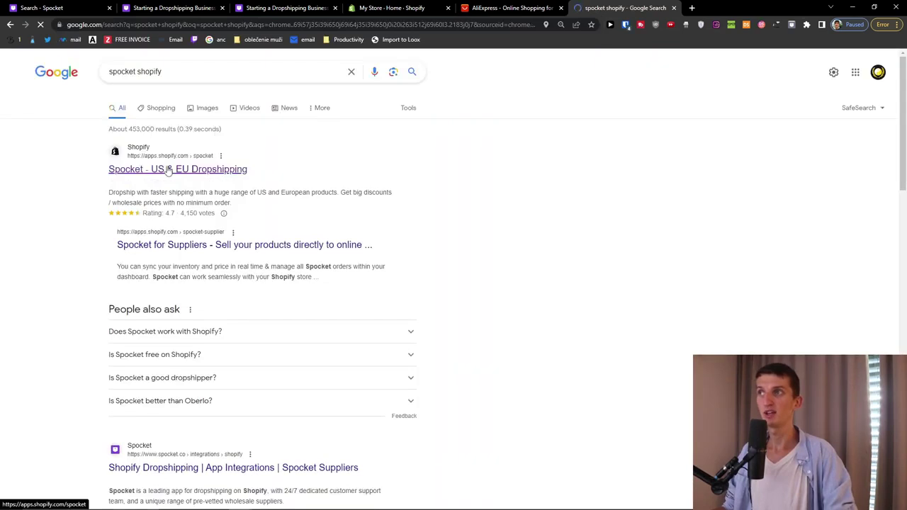
left_click(170, 169)
Step: Launch Spocket - US & EU Dropshipping from its App Store listing
left_click_drag(142, 132, 269, 156)
left_click(151, 147)
triple_click(257, 153)
triple_click(253, 151)
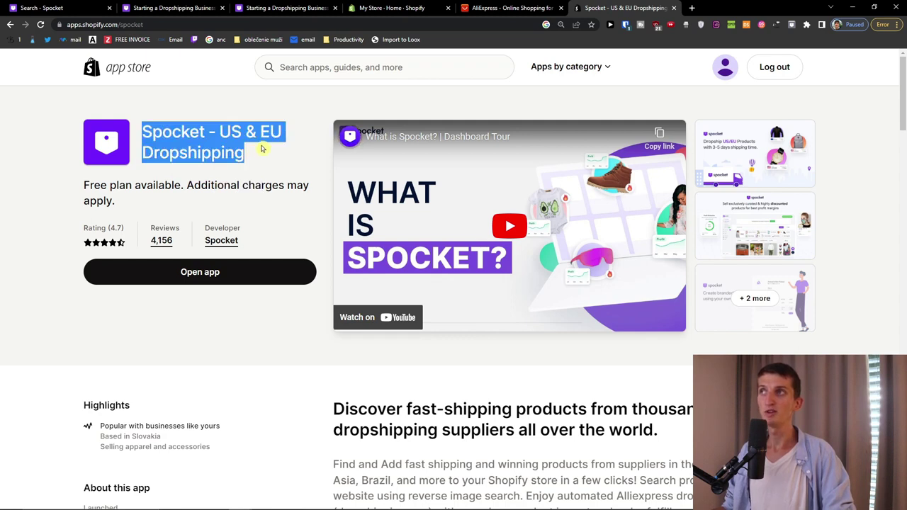
left_click(200, 272)
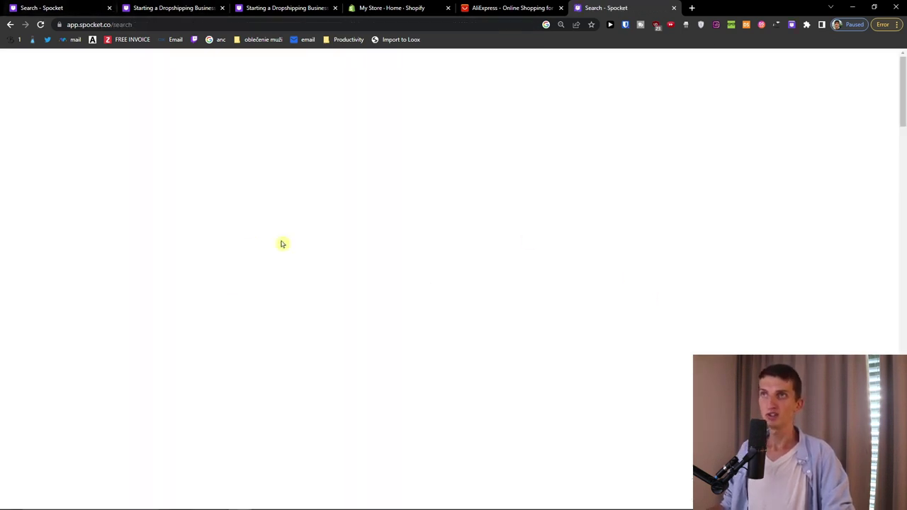
Step: Zoom the original Spocket search tab to 125% and scroll through the product catalogue
left_click(80, 6)
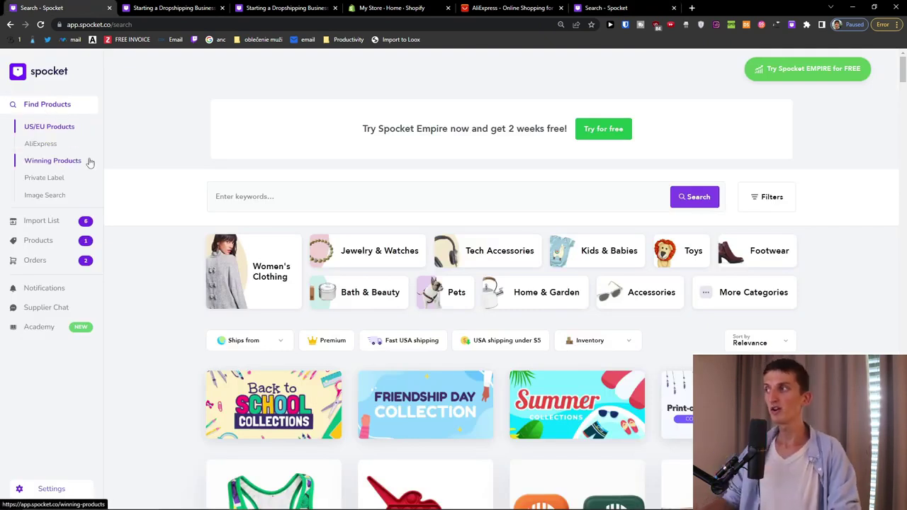
key("ctrl+plus")
key("ctrl+plus")
key("ctrl+plus")
key("ctrl+plus")
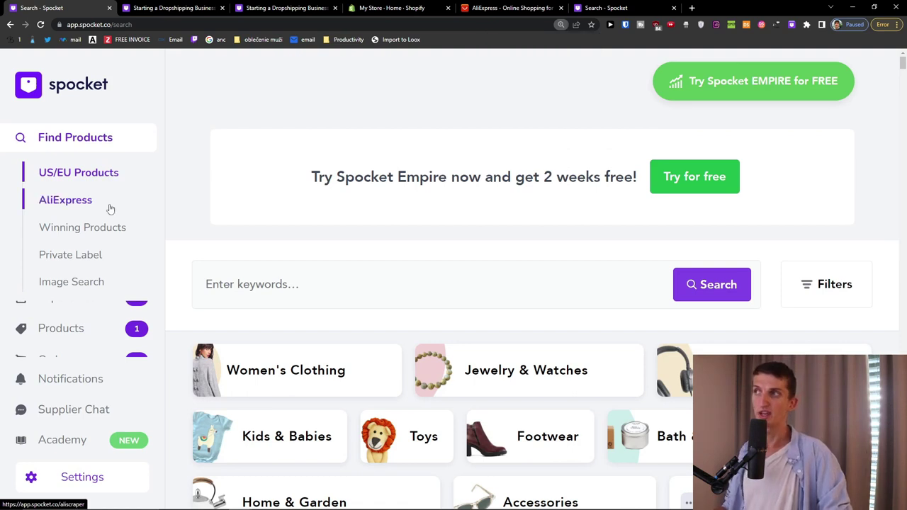
key("ctrl+minus")
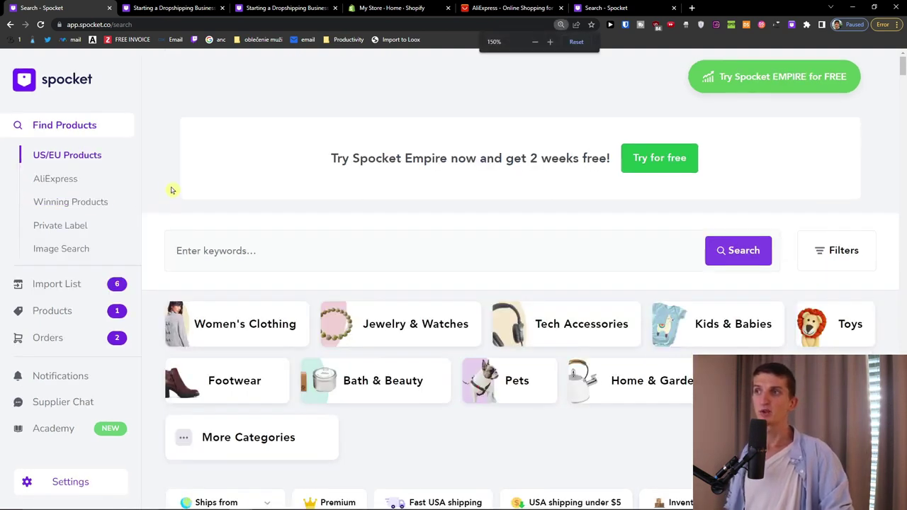
key("ctrl+minus")
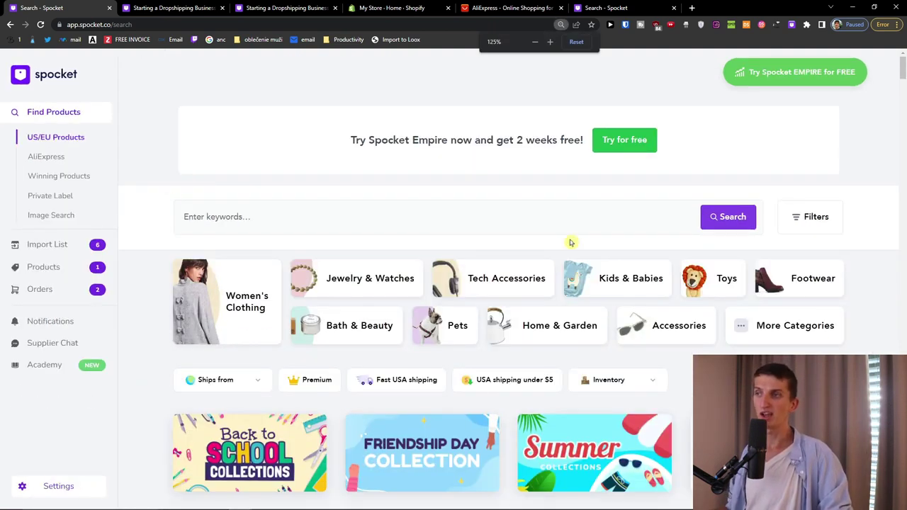
scroll(306, 226, "down", 2)
scroll(306, 227, "down", 3)
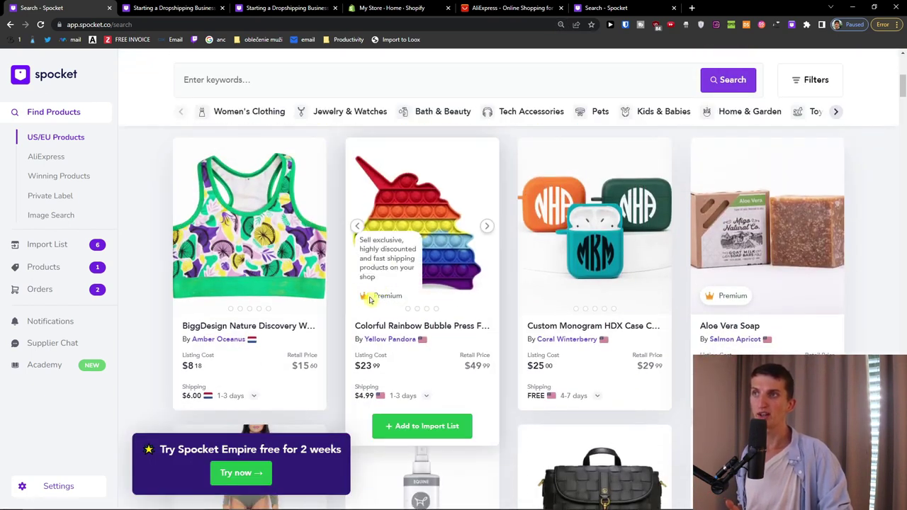
scroll(368, 299, "down", 1)
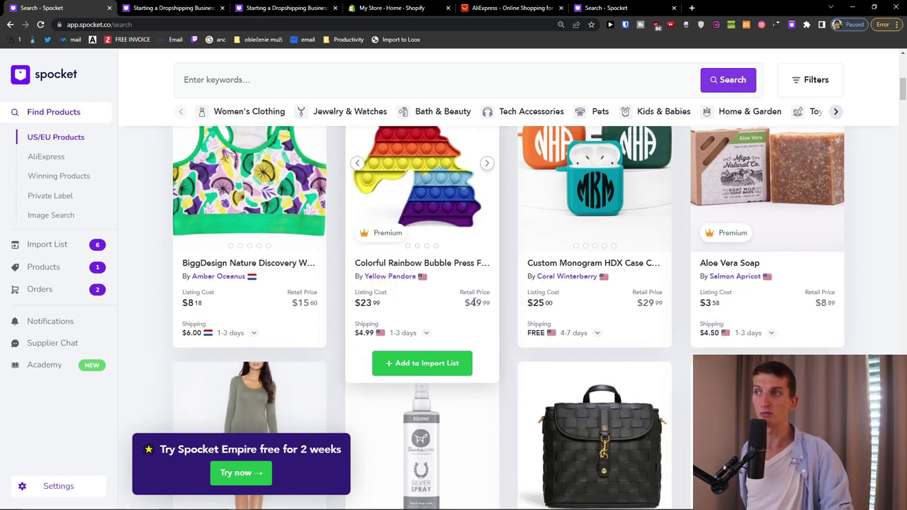
scroll(476, 311, "up", 6)
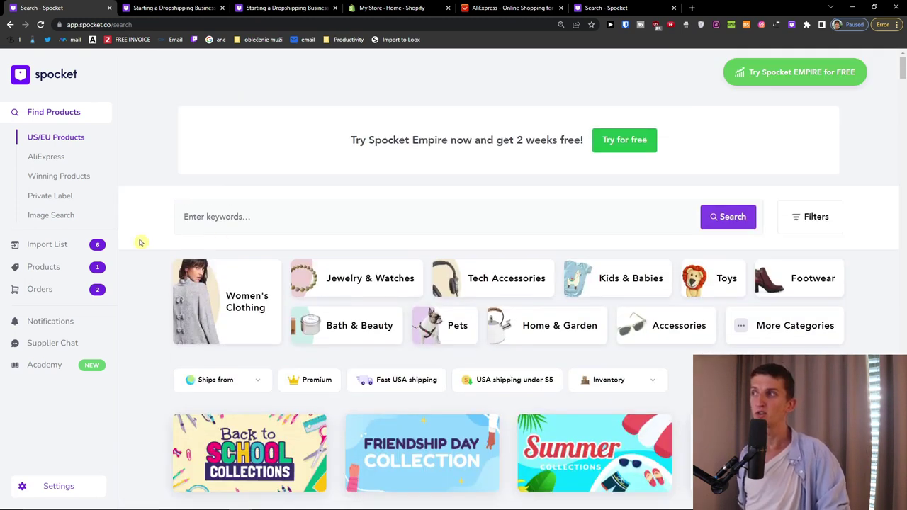
Step: Filter products to fast 1–3 day USA shipping and browse the results, noting the chevron case's cost
left_click(258, 381)
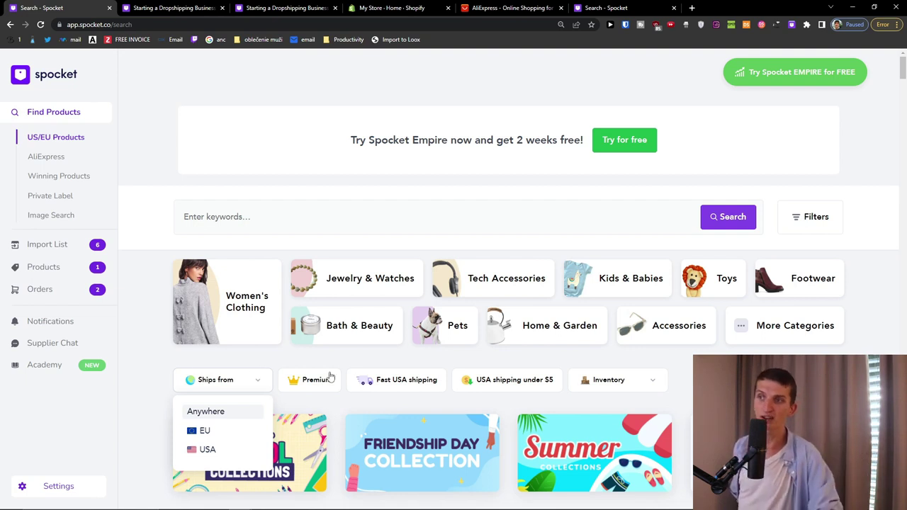
left_click(373, 380)
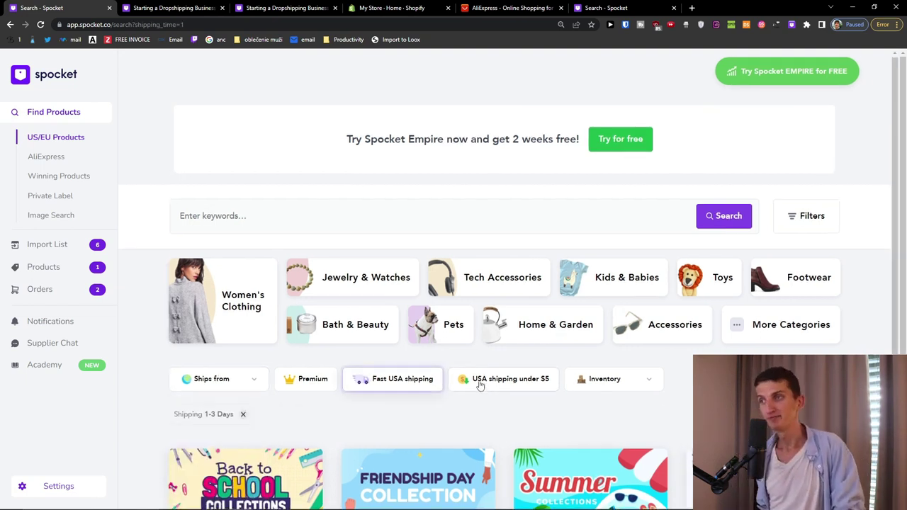
scroll(467, 396, "down", 3)
scroll(503, 409, "down", 3)
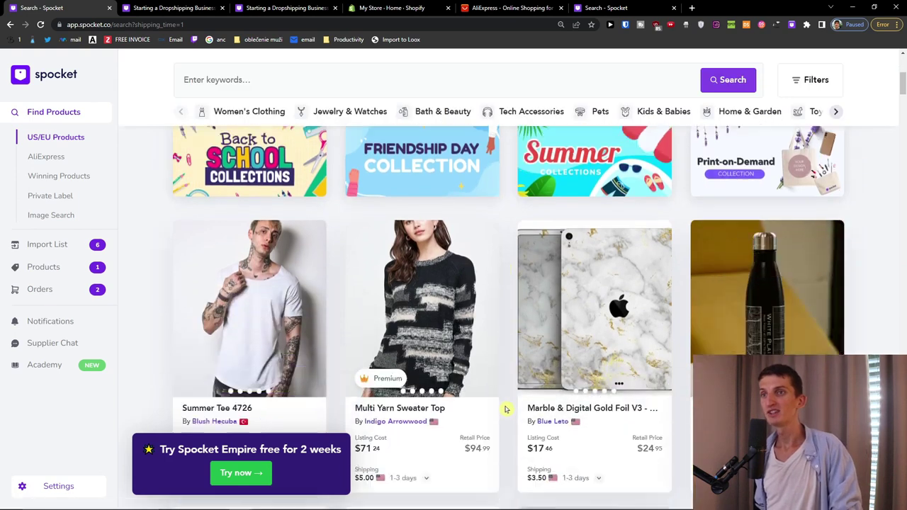
scroll(506, 376, "up", 1)
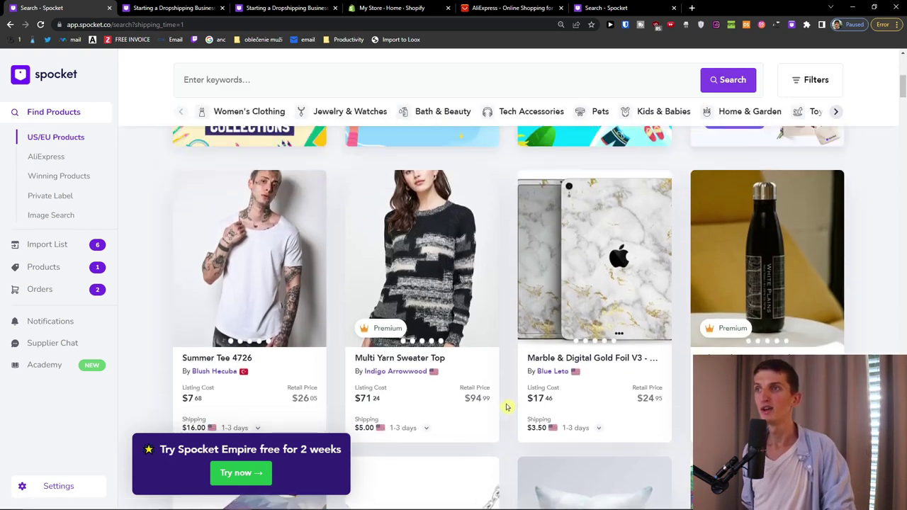
scroll(460, 354, "down", 1)
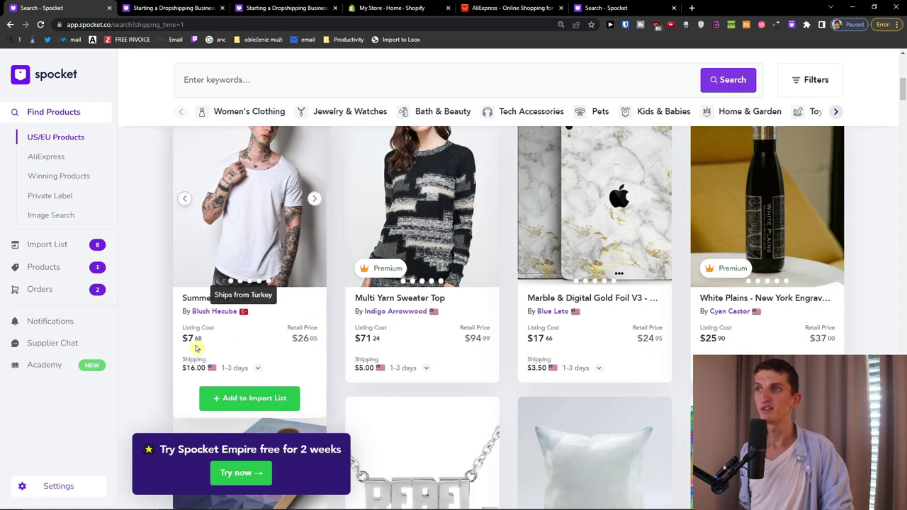
scroll(164, 330, "down", 2)
scroll(178, 338, "up", 3)
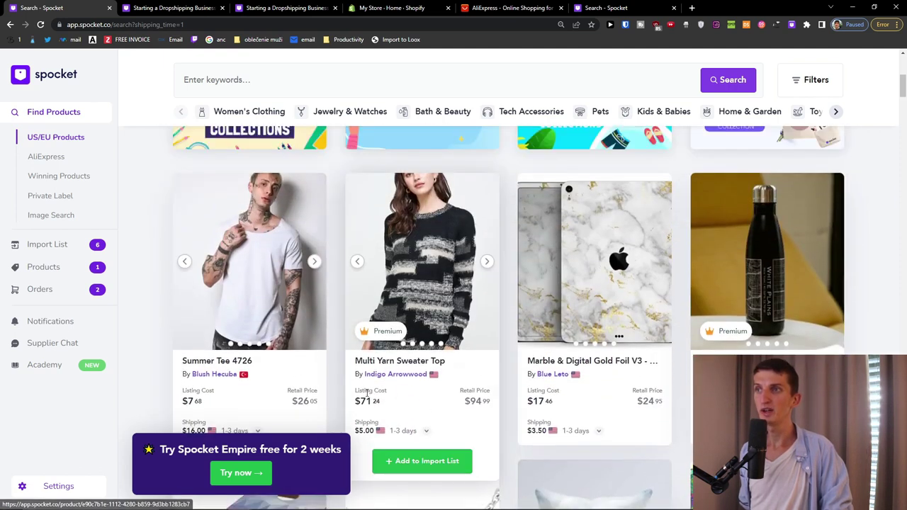
scroll(370, 404, "down", 4)
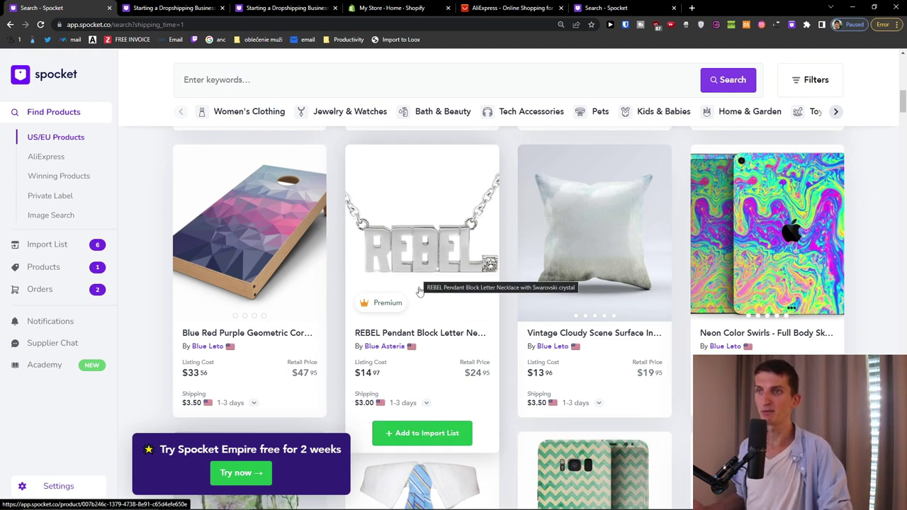
scroll(420, 292, "down", 3)
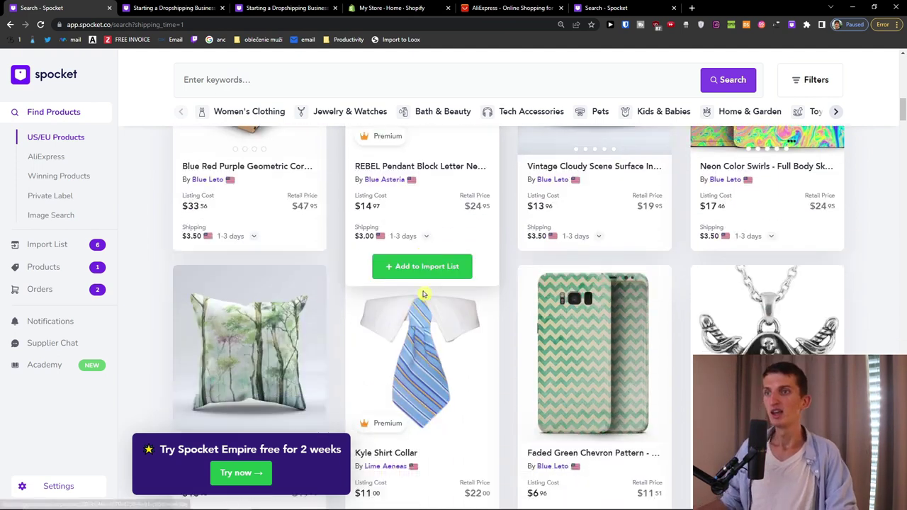
scroll(423, 294, "down", 2)
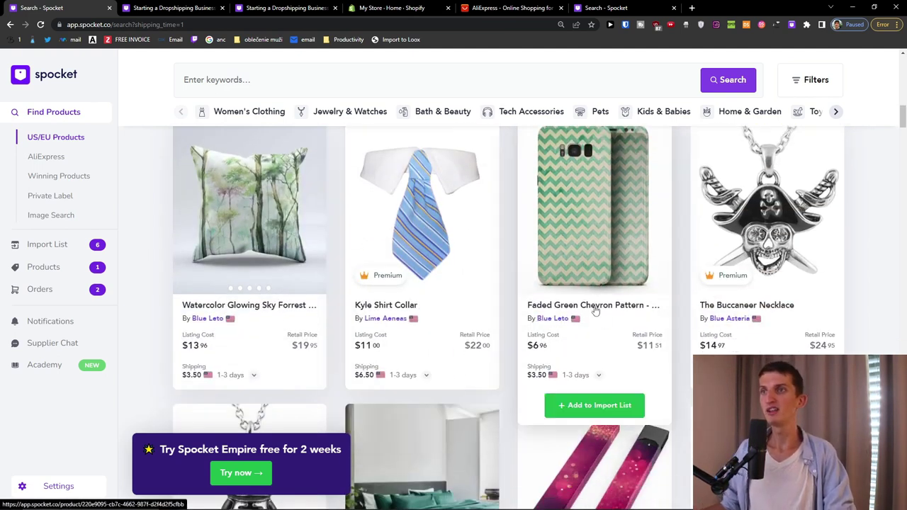
scroll(571, 311, "up", 1)
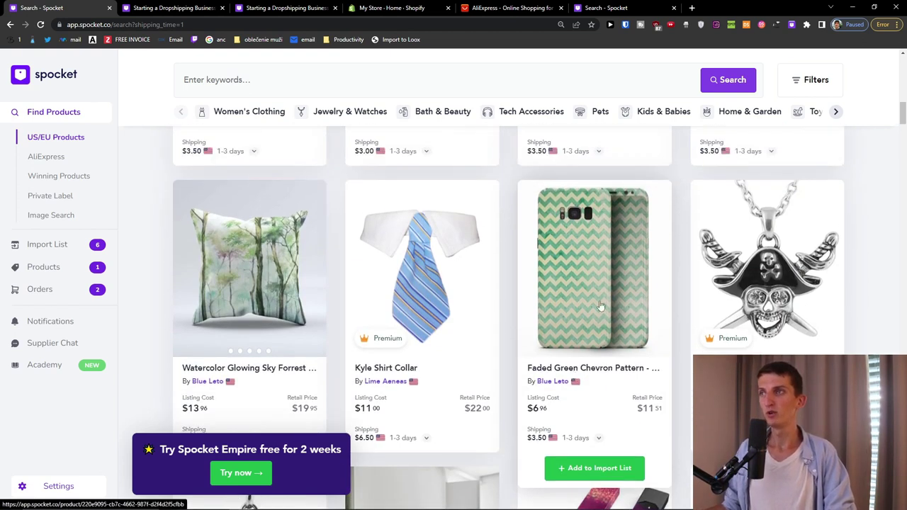
scroll(582, 257, "down", 1)
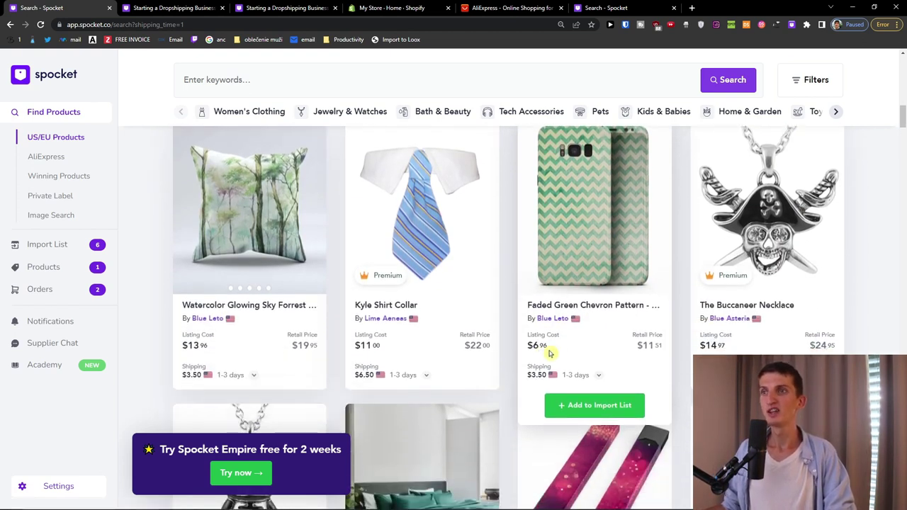
double_click(542, 345)
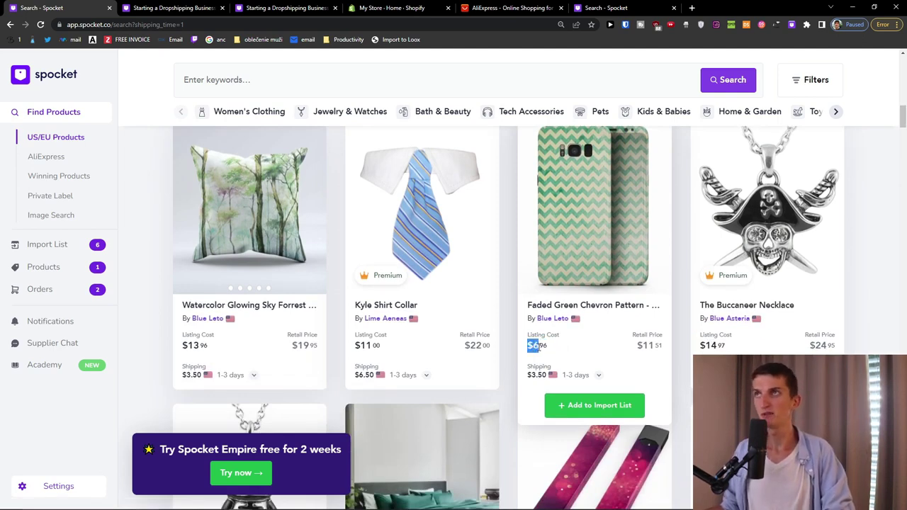
scroll(549, 347, "up", 15)
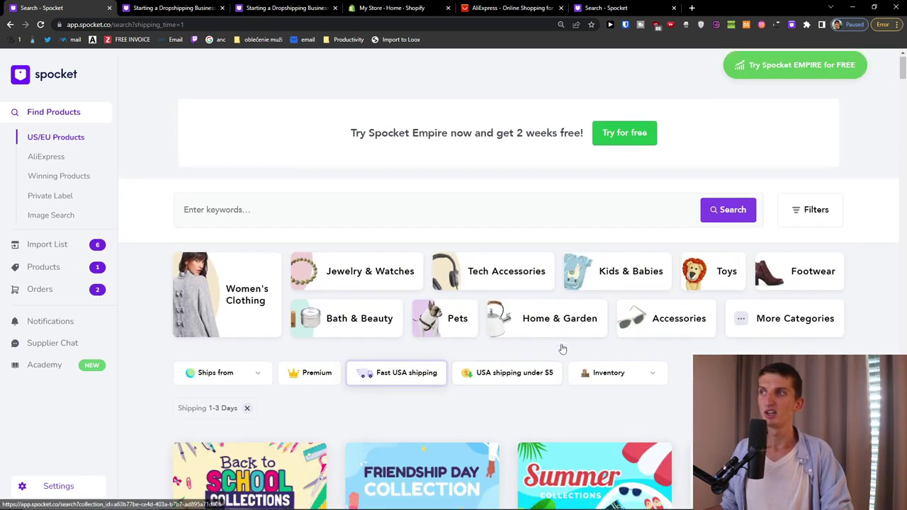
scroll(562, 349, "down", 3)
Step: Check the ship-from choices without changing them, then go to the AliExpress import page
left_click(216, 190)
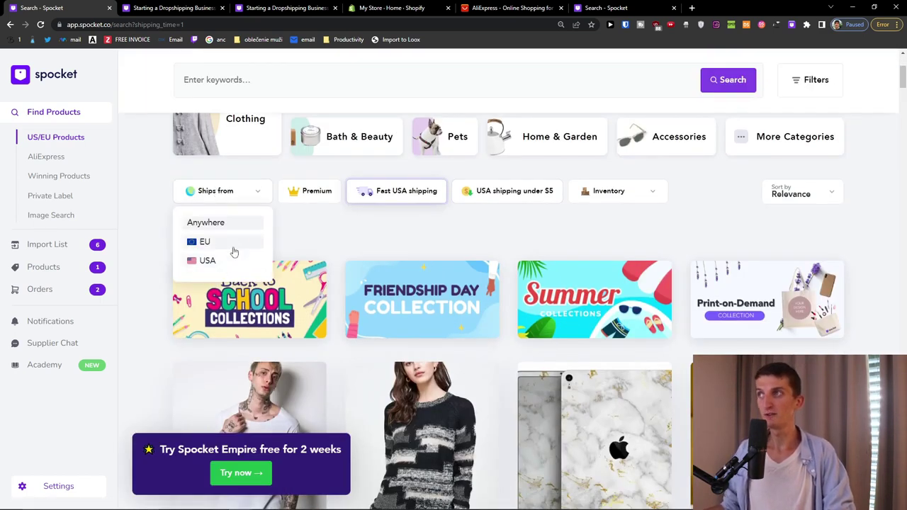
left_click(142, 174)
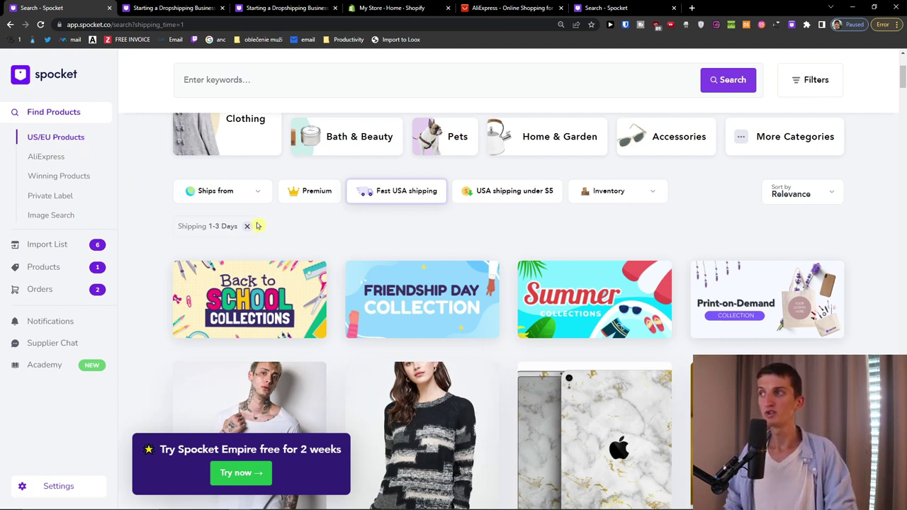
left_click(59, 156)
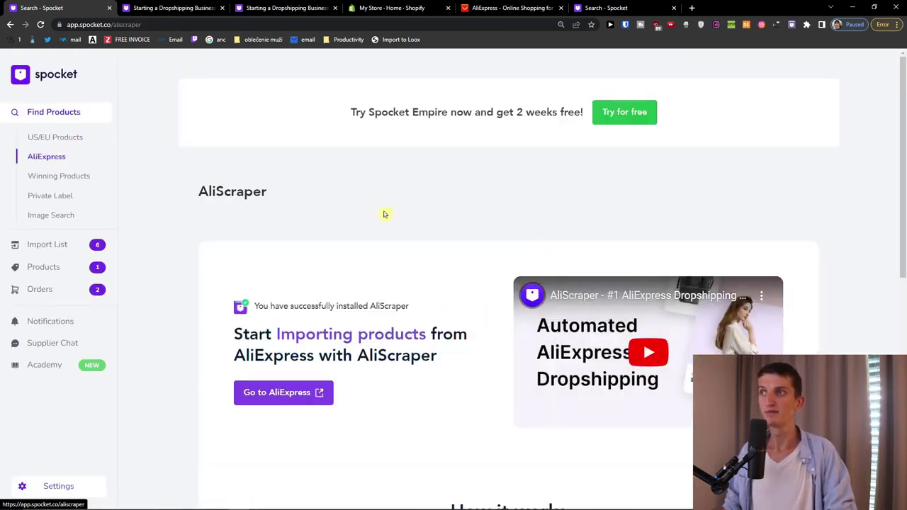
Step: Look over the AliScraper installation page, then start a new empty browser tab
scroll(417, 219, "down", 2)
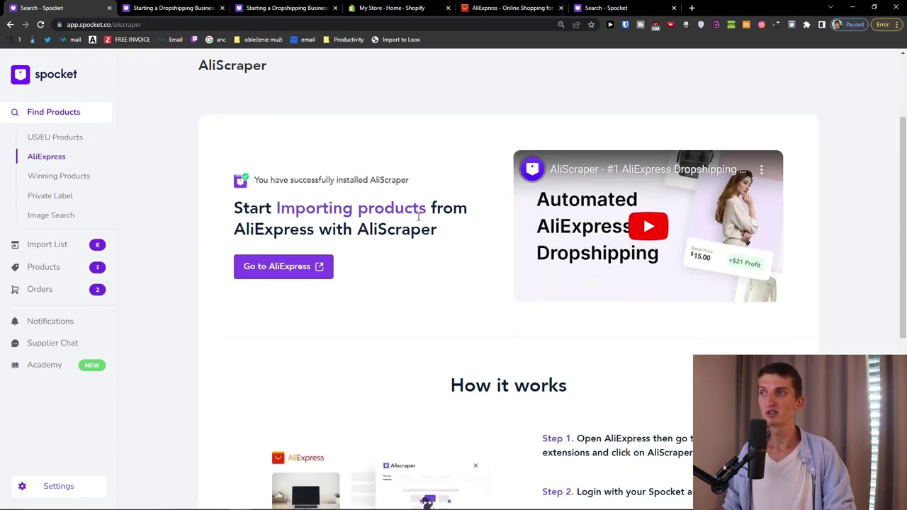
scroll(310, 235, "up", 1)
left_click_drag(369, 243, 427, 246)
left_click(427, 247)
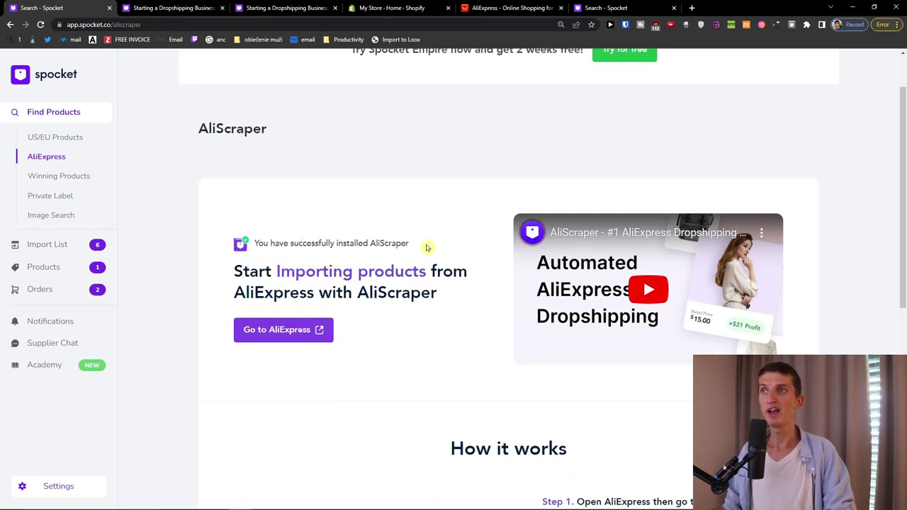
left_click(692, 8)
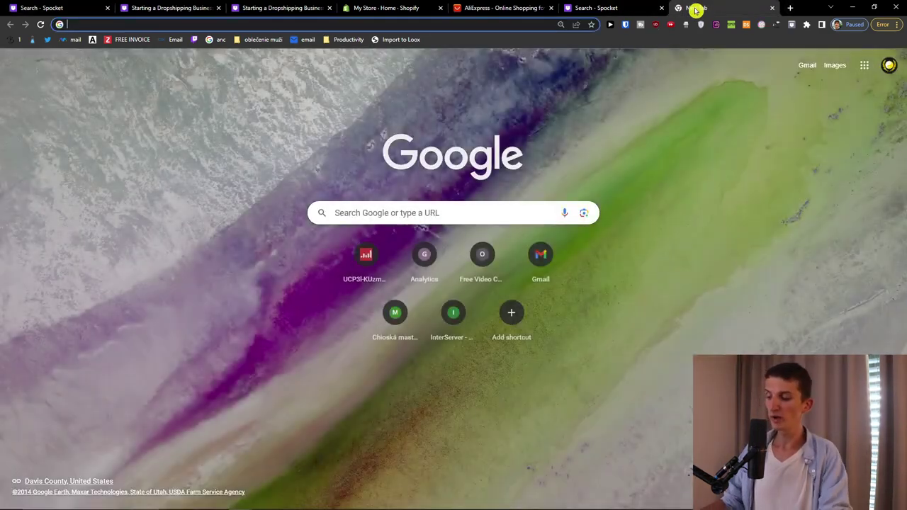
Step: Search for 'aliscraper' and open the AliScraper - Aliexpress Dropshipping Importer Chrome Web Store listing
type("ali")
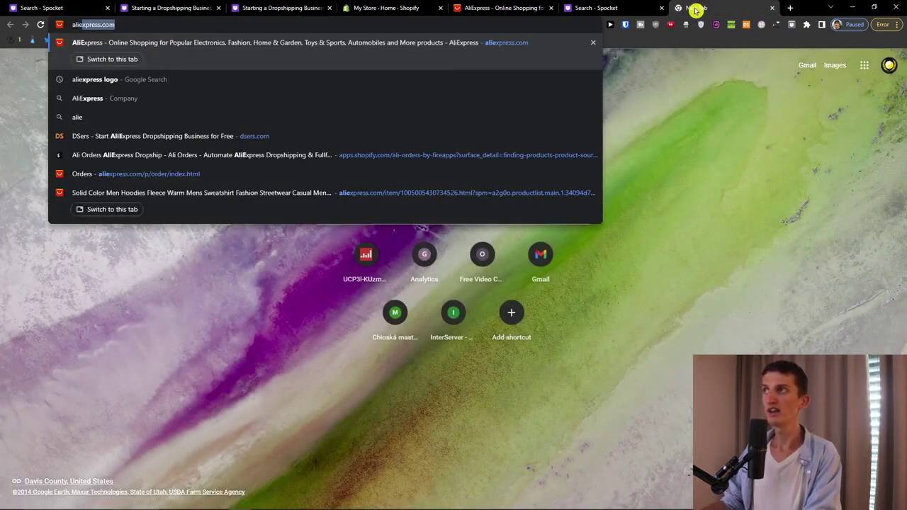
key("BackSpace")
type("scraper")
key("Return")
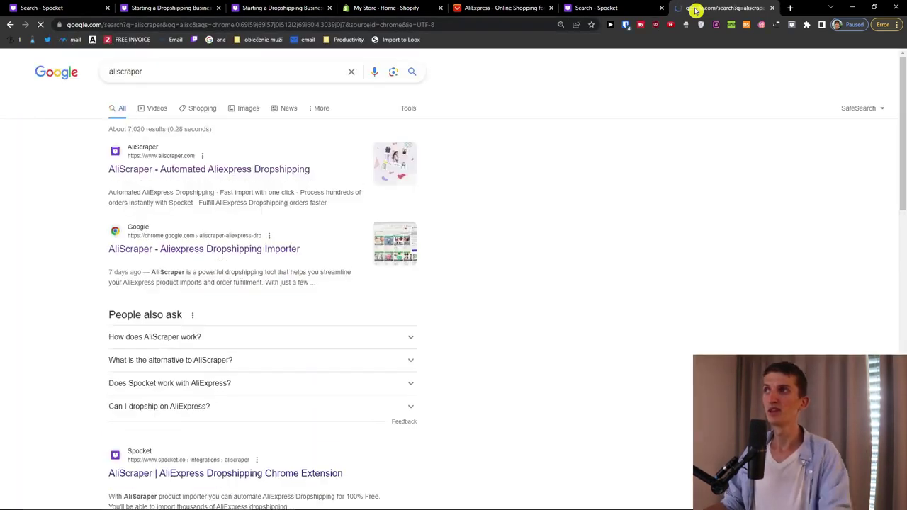
left_click(201, 248)
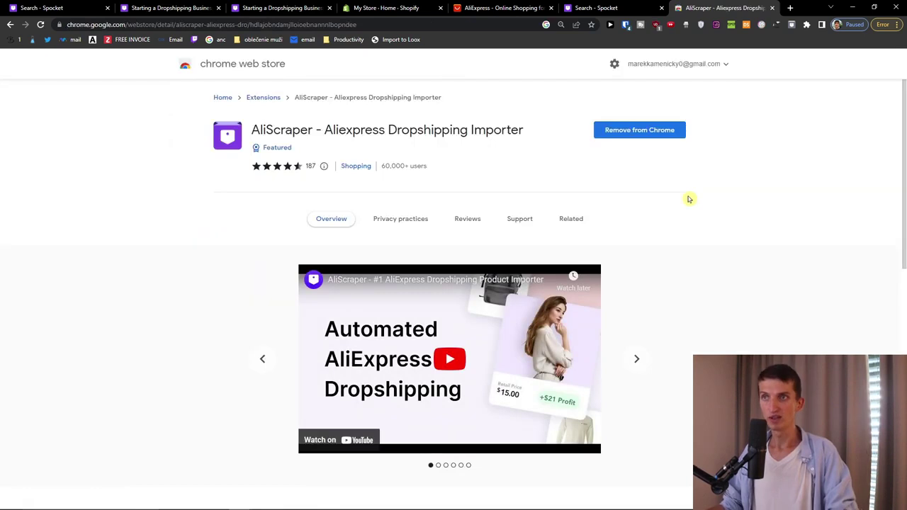
Step: Review the extension's title and rating, then return to Spocket by way of the AliExpress tab
left_click_drag(365, 170, 484, 130)
left_click(484, 178)
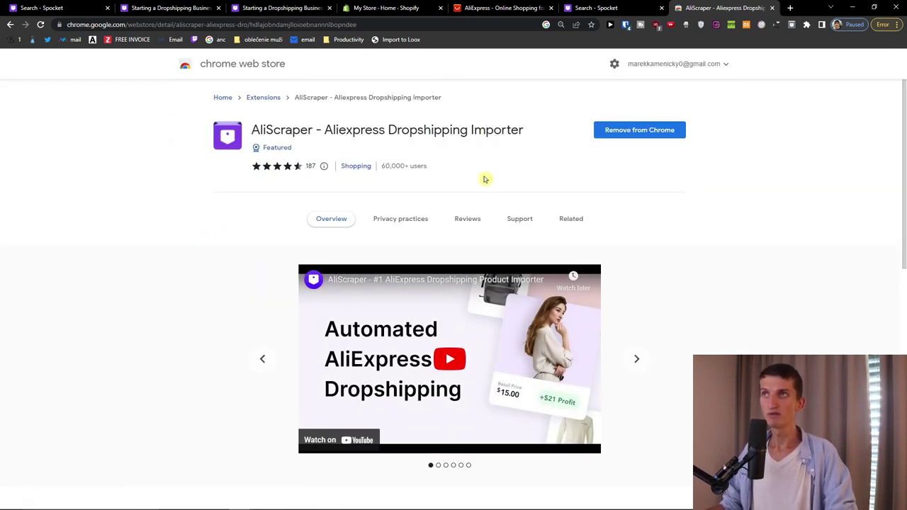
left_click(461, 7)
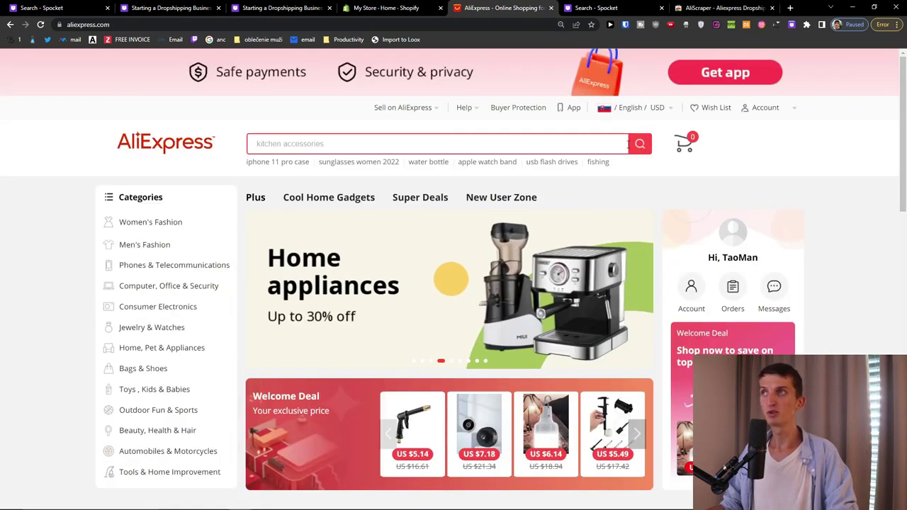
left_click(44, 7)
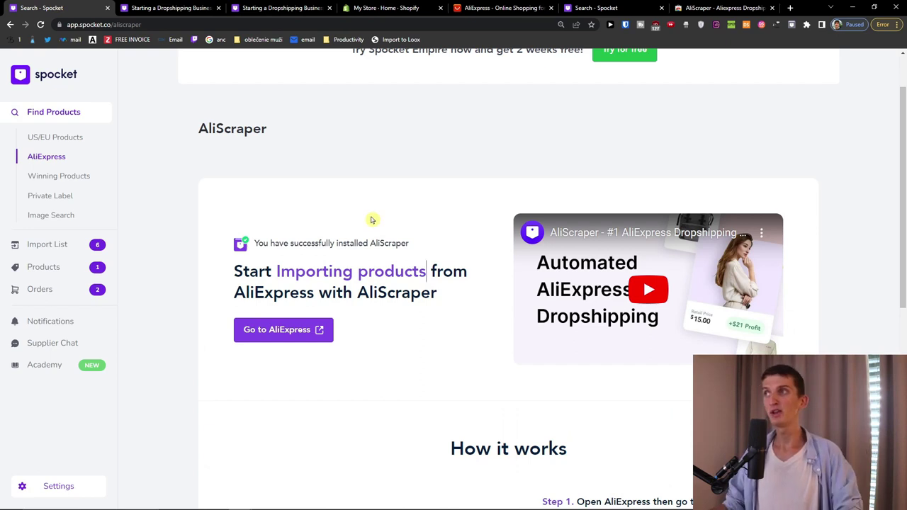
Step: Show US/EU Kids & Babies products with 1–3 day US shipping and open Infant Gowns - 4 Pack
left_click(73, 139)
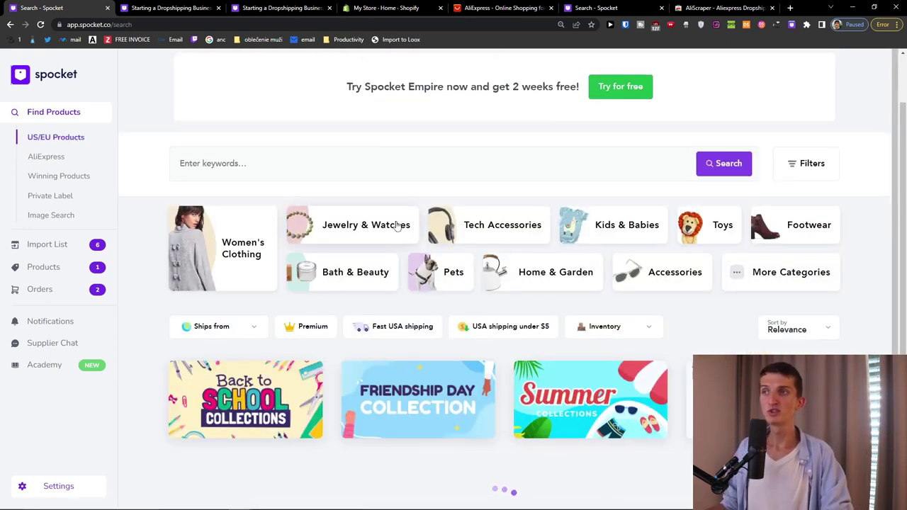
scroll(403, 241, "down", 2)
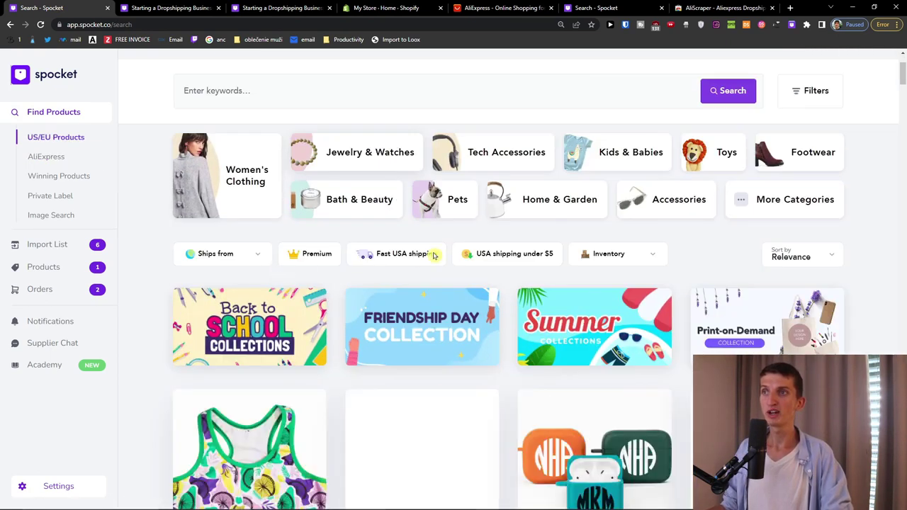
left_click(405, 255)
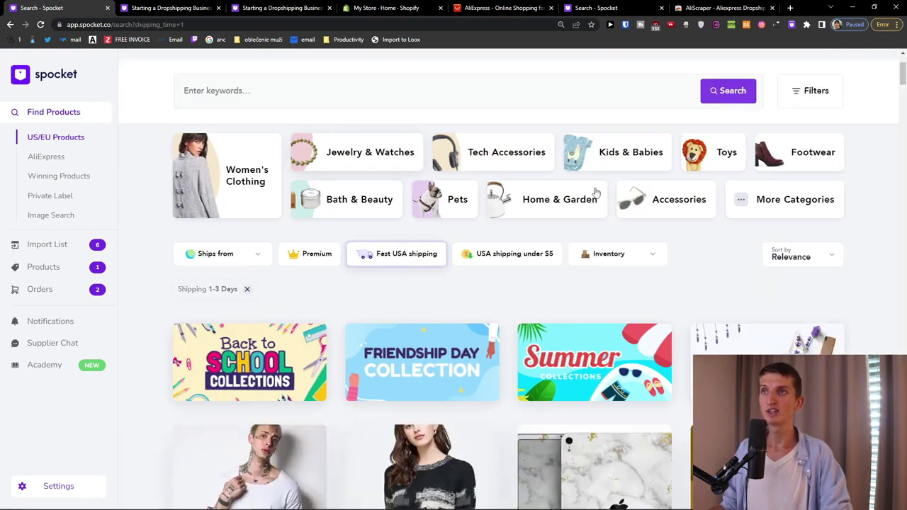
left_click(627, 164)
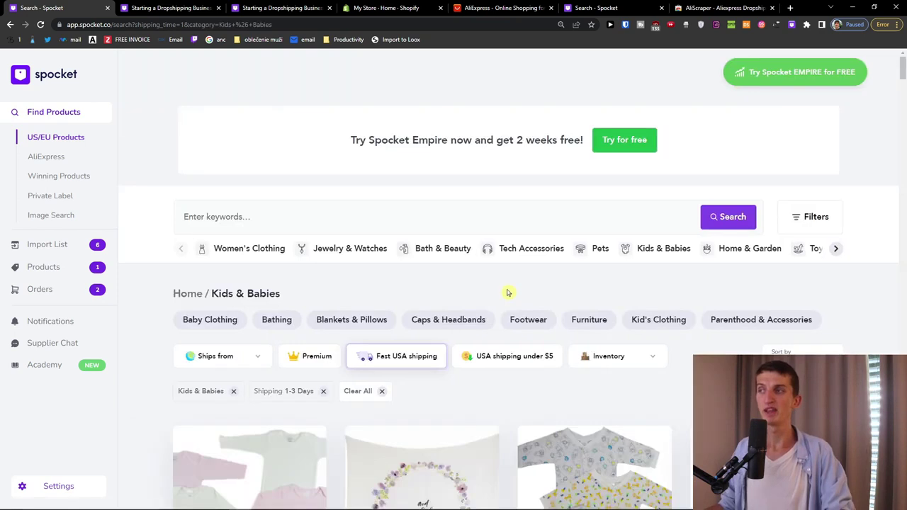
scroll(506, 292, "down", 3)
scroll(486, 298, "down", 1)
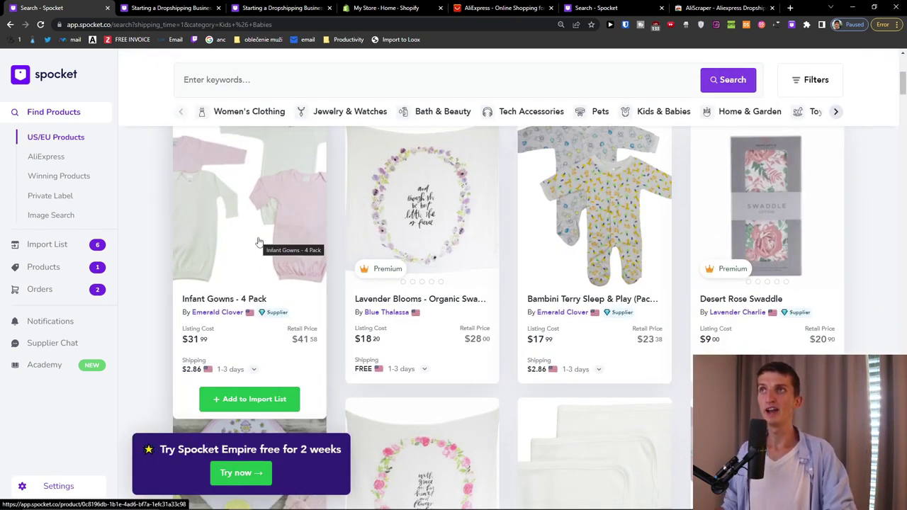
left_click(259, 242)
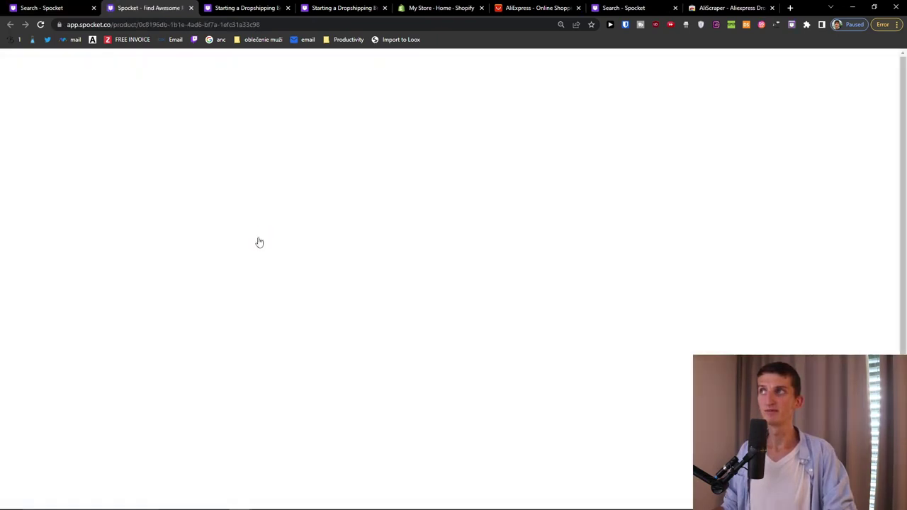
Step: Check Infant Gowns - 4 Pack's $31.99 cost, $41.58 retail price and US and Canada shipping rates
left_click(84, 4)
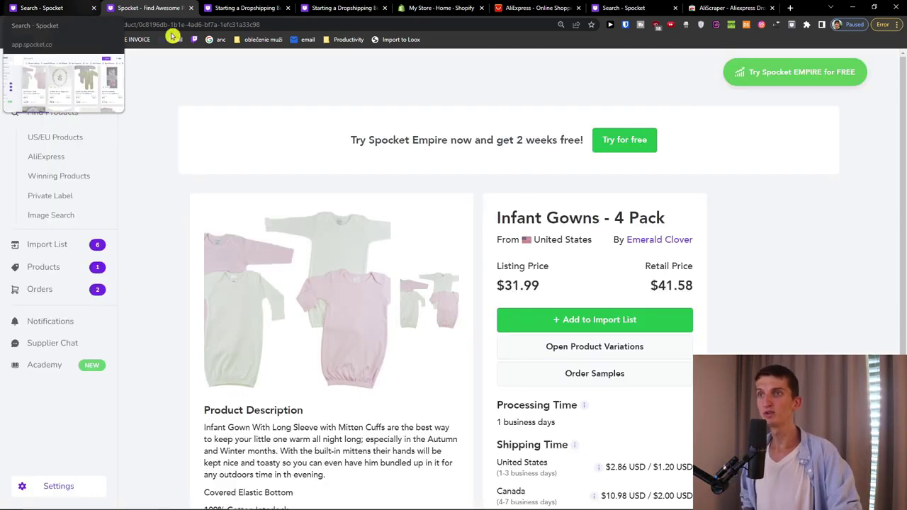
scroll(657, 317, "down", 5)
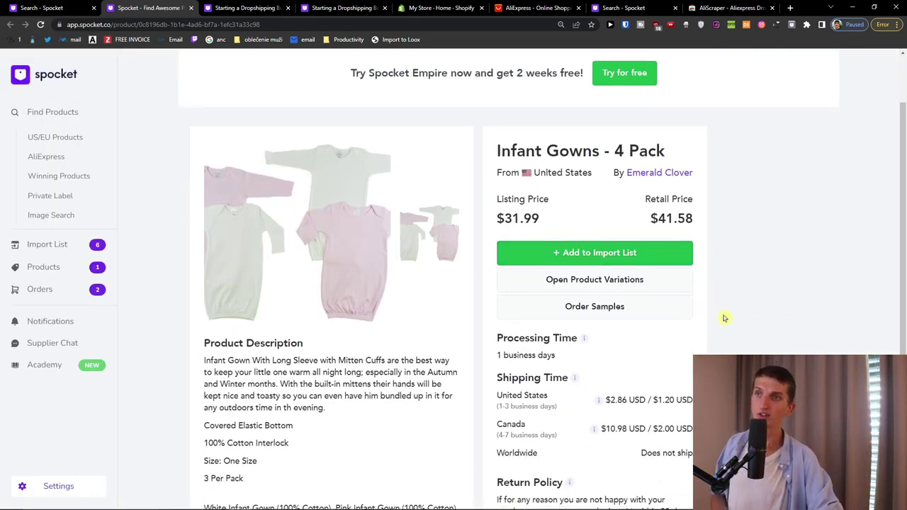
scroll(723, 318, "up", 2)
left_click(561, 301)
mouse_move(632, 354)
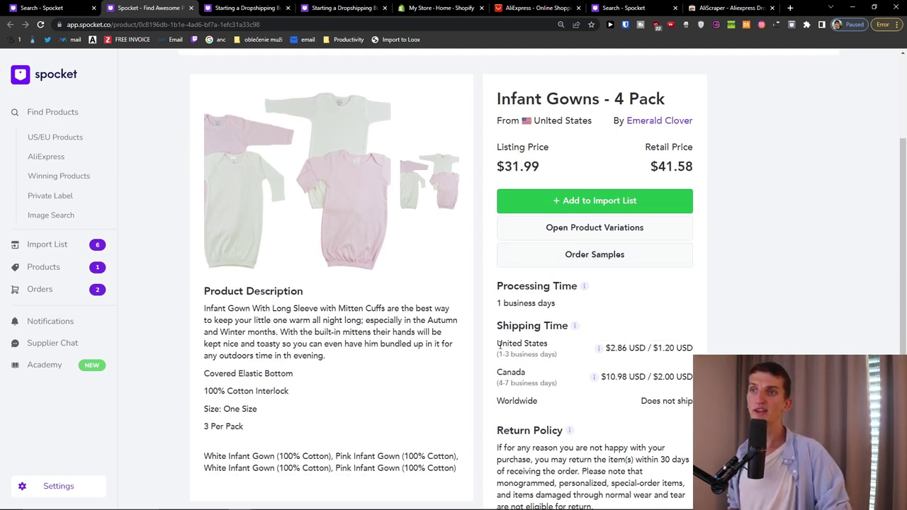
scroll(498, 345, "down", 1)
mouse_move(651, 317)
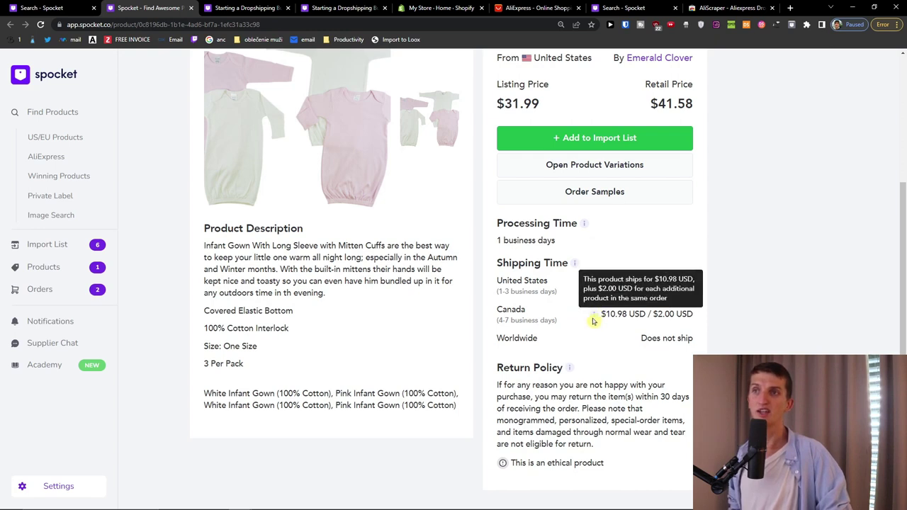
key("ctrl+a")
left_click(709, 340)
scroll(702, 342, "up", 1)
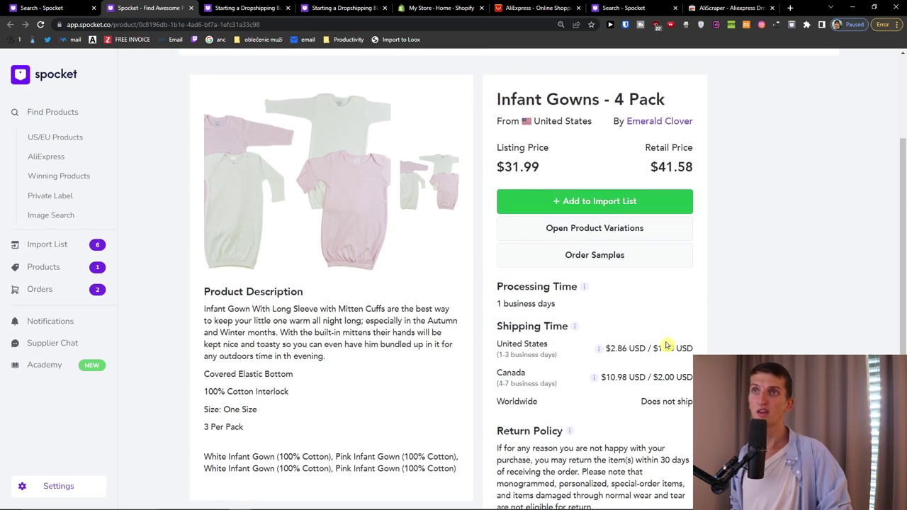
scroll(666, 345, "up", 1)
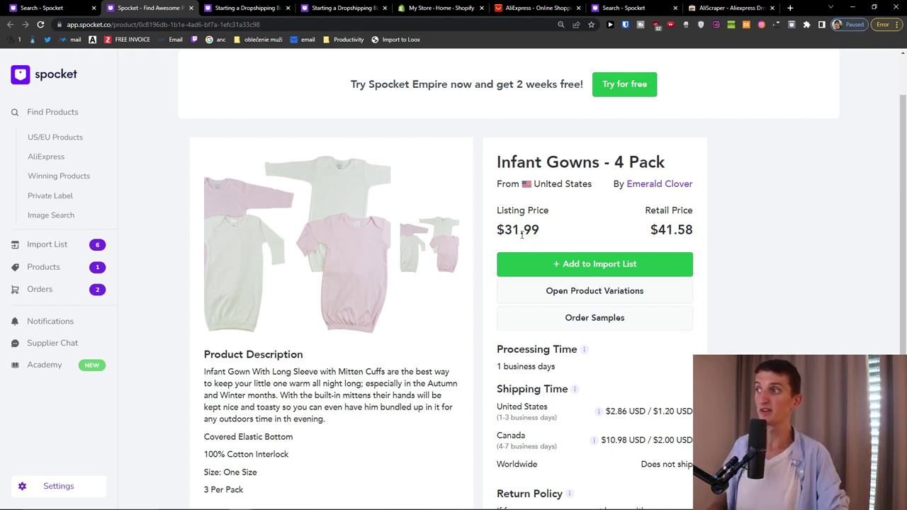
left_click(80, 160)
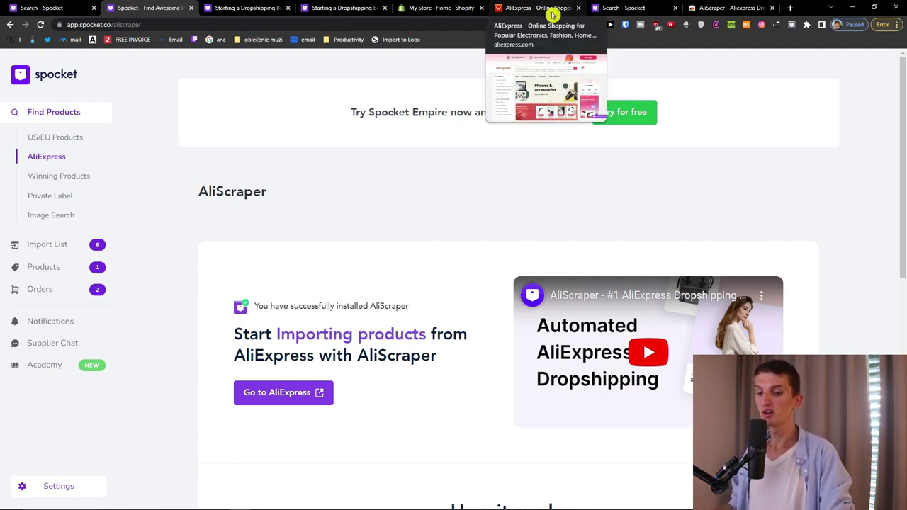
Step: Detach the AliExpress page into its own separate browser window
left_click_drag(564, 16, 410, 52)
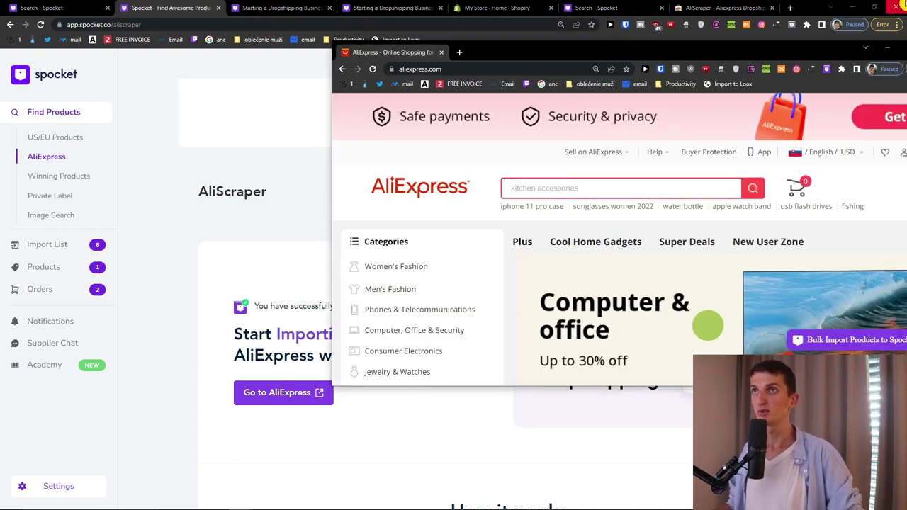
Step: Re-dock the AliExpress tab and open the A6S TWS earbuds listing from Welcome Deal
left_click_drag(380, 4, 254, 4)
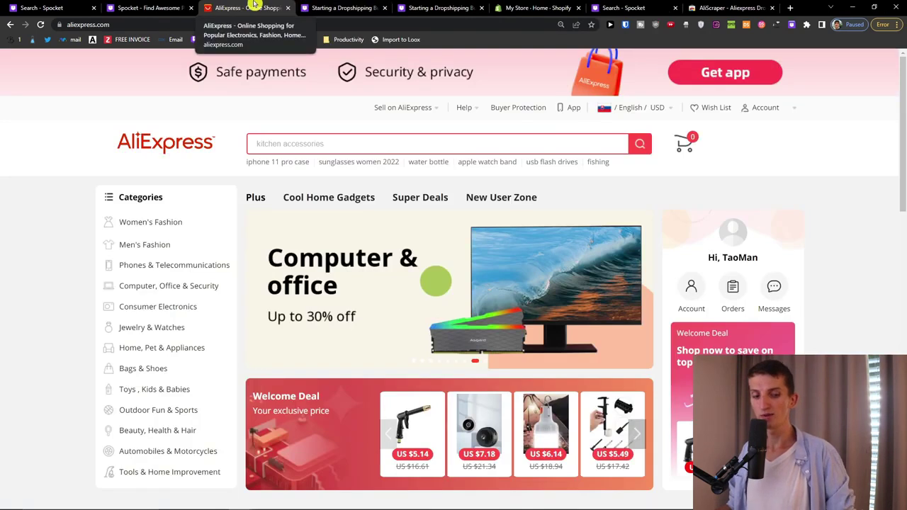
scroll(425, 120, "down", 3)
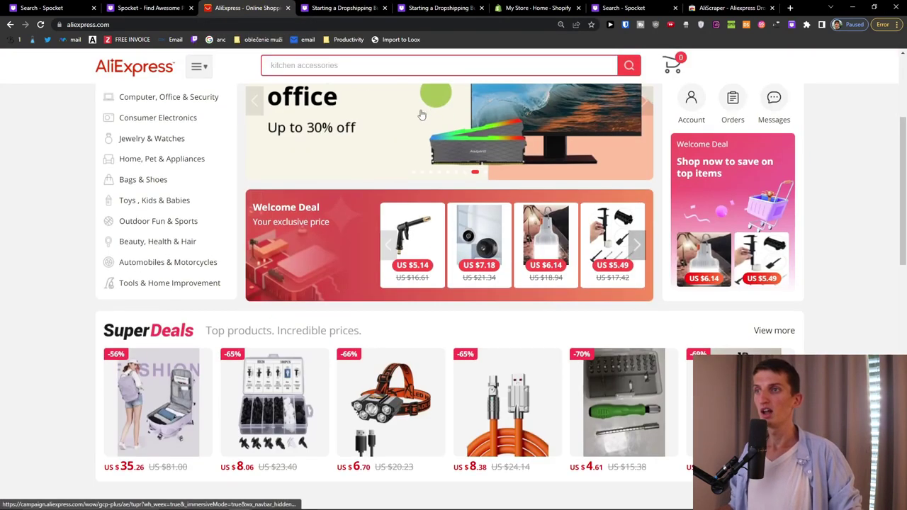
scroll(439, 140, "down", 1)
left_click(432, 163)
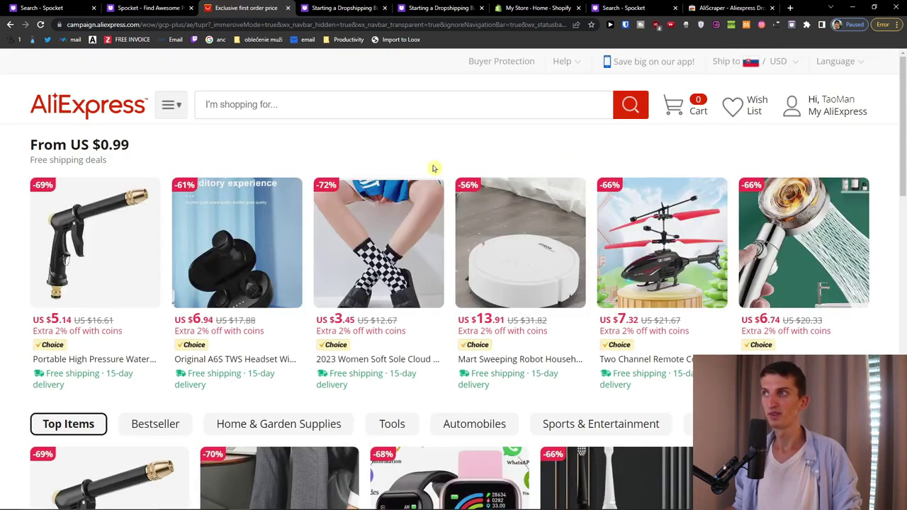
scroll(435, 170, "down", 1)
left_click(97, 167)
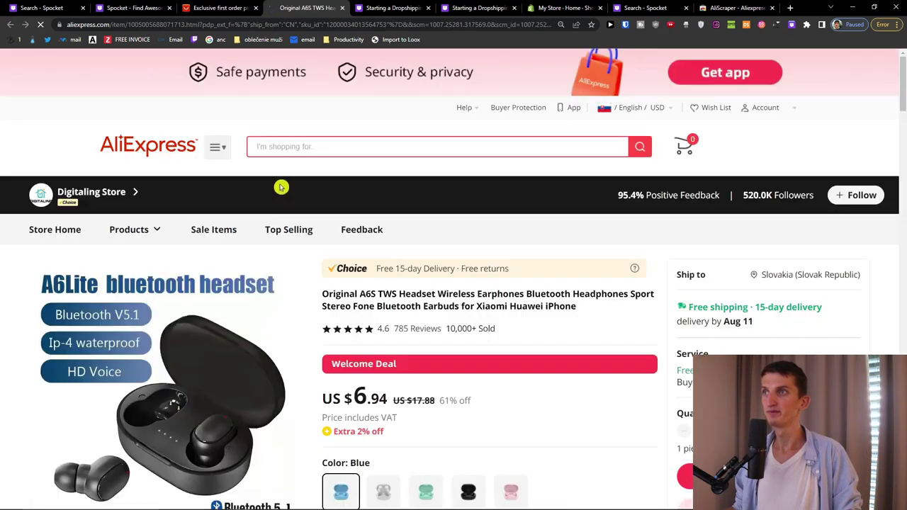
Step: Inspect the A6S TWS earbuds listing at US $6.94 and its seller's store ratings
scroll(296, 191, "down", 1)
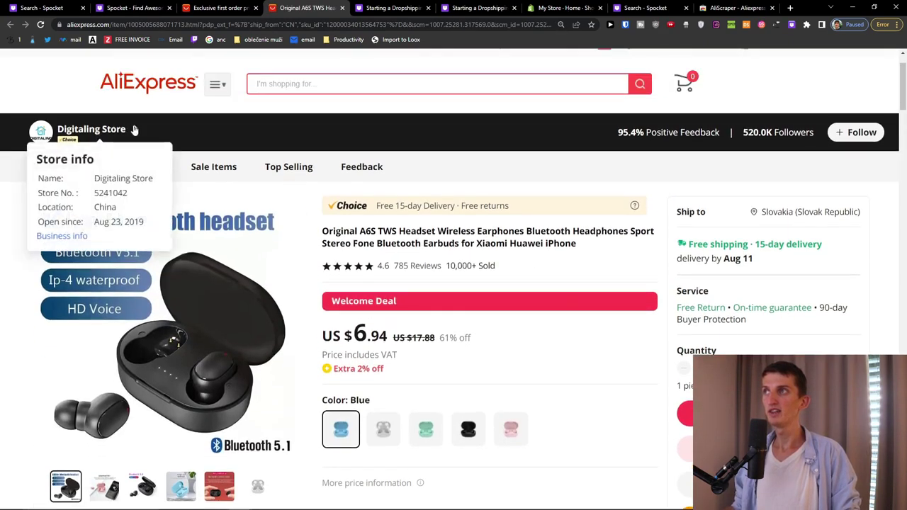
scroll(477, 281, "down", 1)
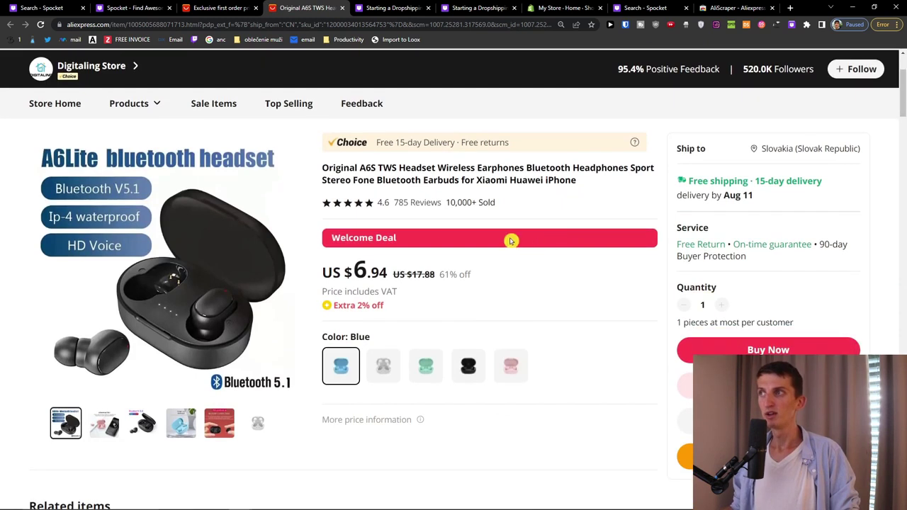
scroll(230, 177, "up", 1)
mouse_move(142, 128)
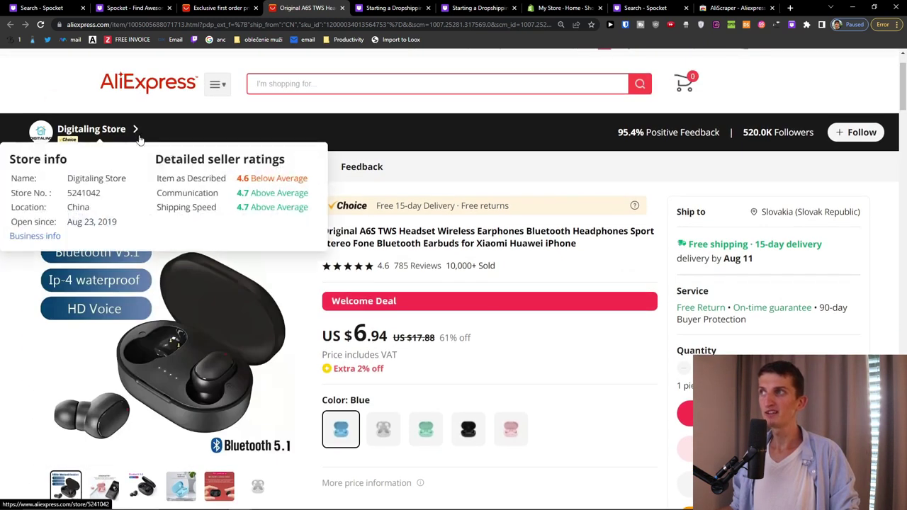
mouse_move(237, 210)
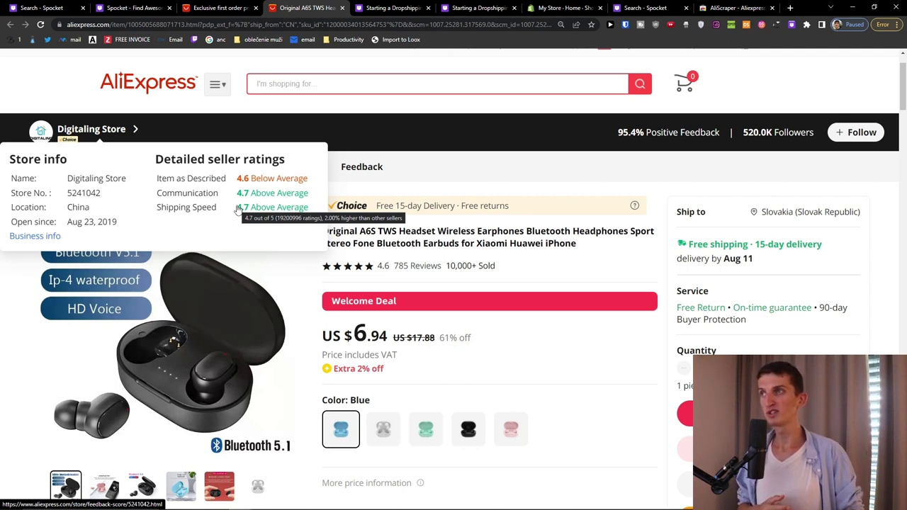
mouse_move(241, 176)
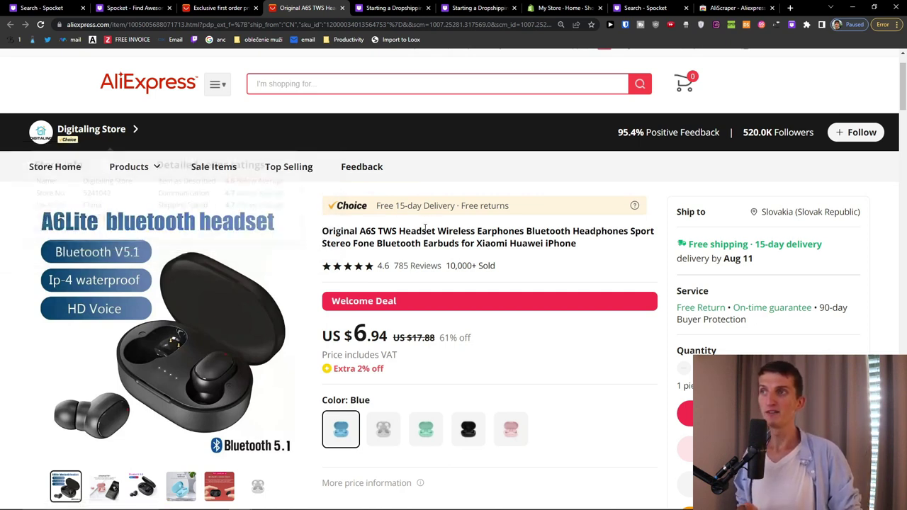
scroll(401, 276, "down", 1)
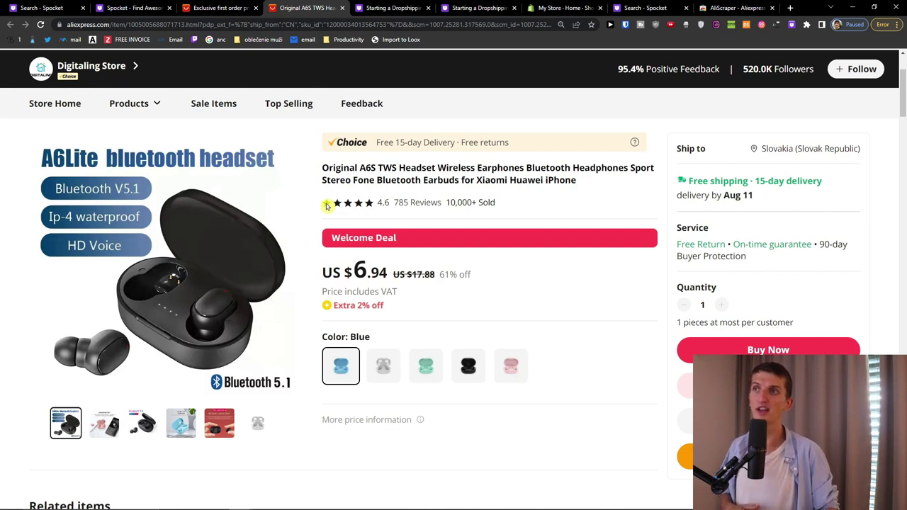
Step: Read the 785 customer reviews, then return to Spocket's AliScraper page
left_click(405, 211)
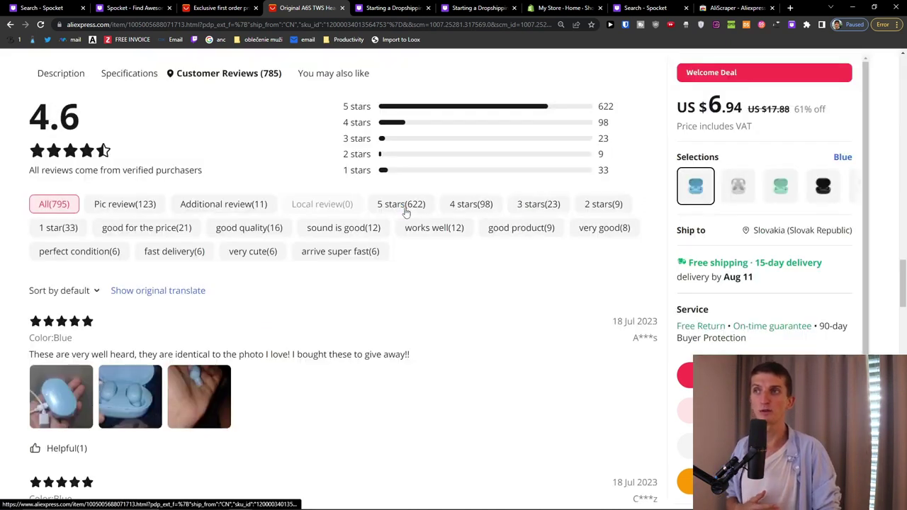
scroll(542, 239, "up", 10)
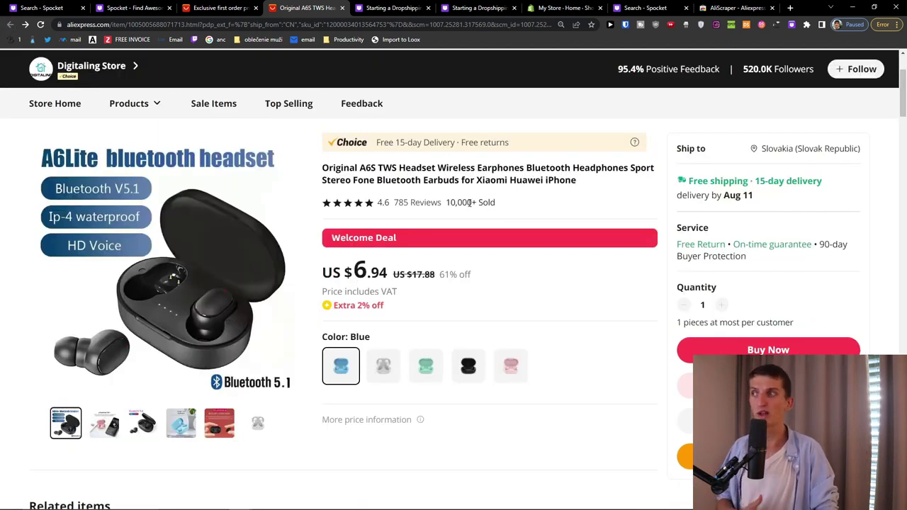
scroll(469, 202, "up", 1)
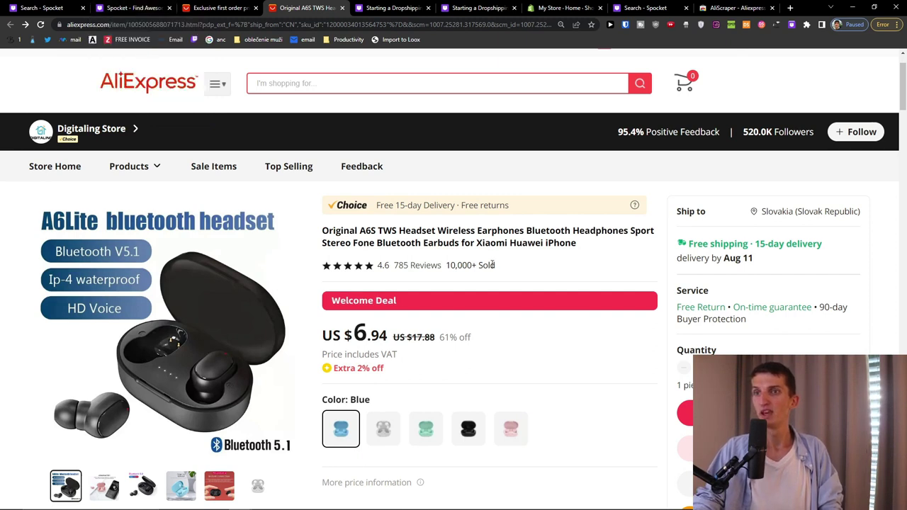
scroll(453, 284, "down", 1)
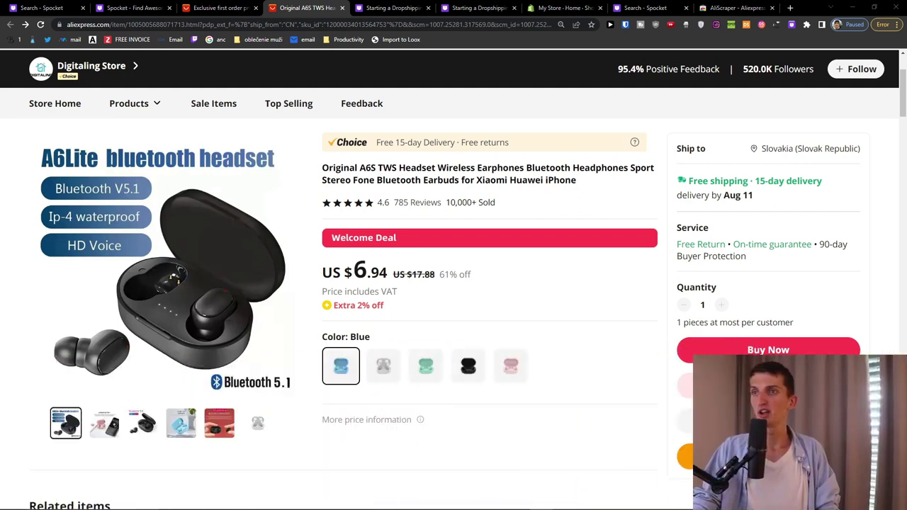
left_click(216, 7)
left_click(145, 6)
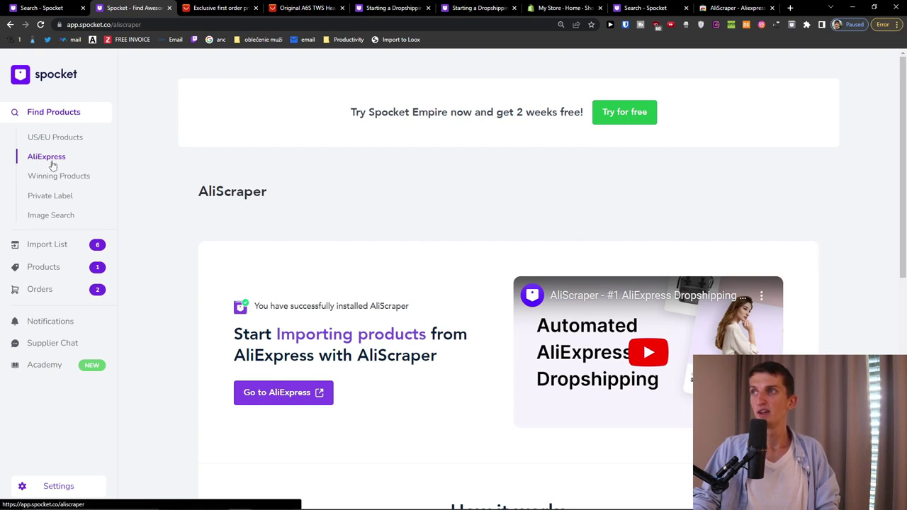
Step: Open the Spocket Import List and load ChatGPT in a new third browser tab
left_click(60, 245)
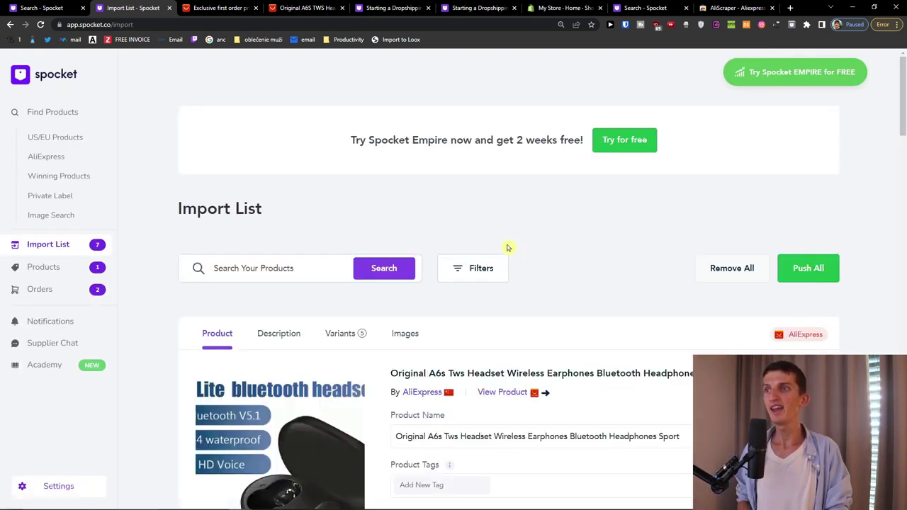
scroll(504, 243, "down", 3)
scroll(579, 290, "down", 1)
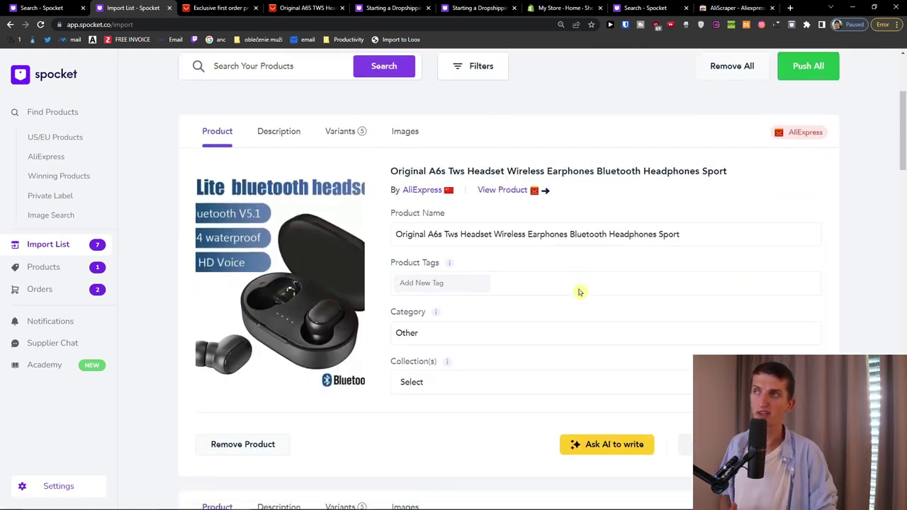
left_click(791, 6)
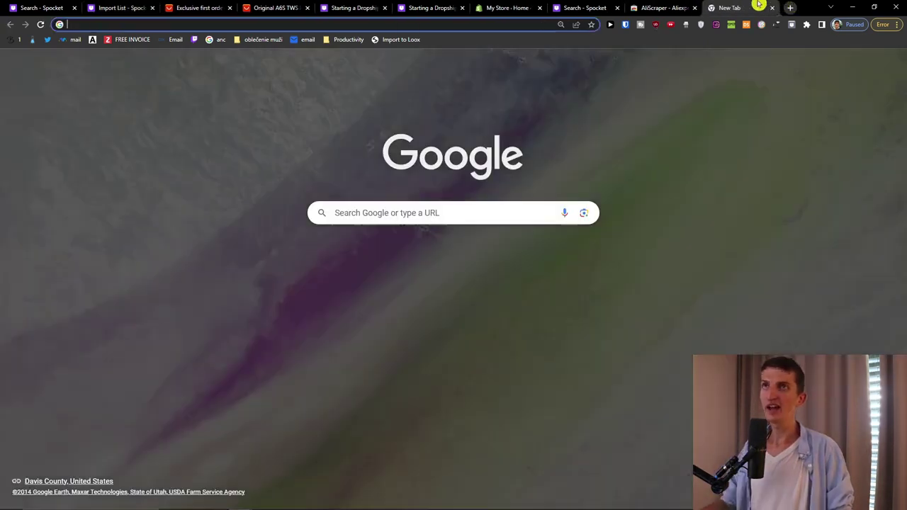
left_click_drag(759, 6, 218, 5)
type("ch")
key("Return")
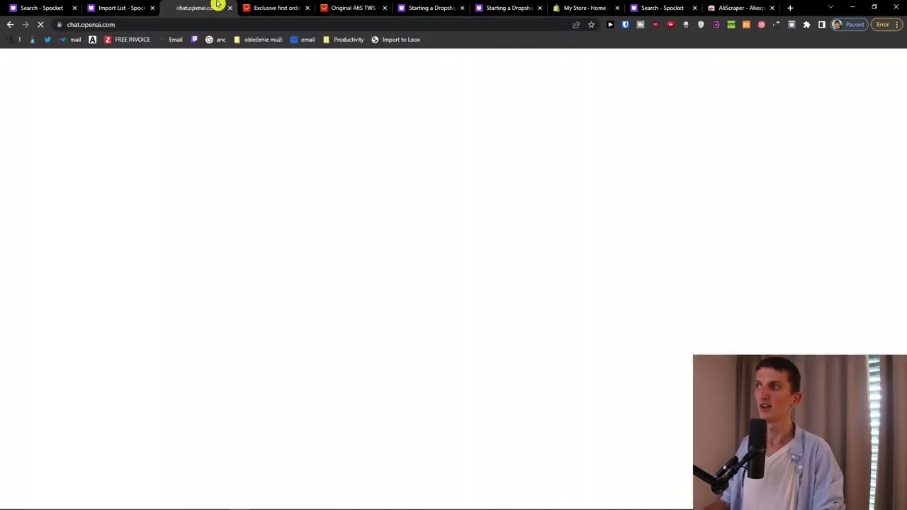
Step: Copy the earbuds' full product name from Spocket and start typing a ChatGPT prompt
left_click(110, 7)
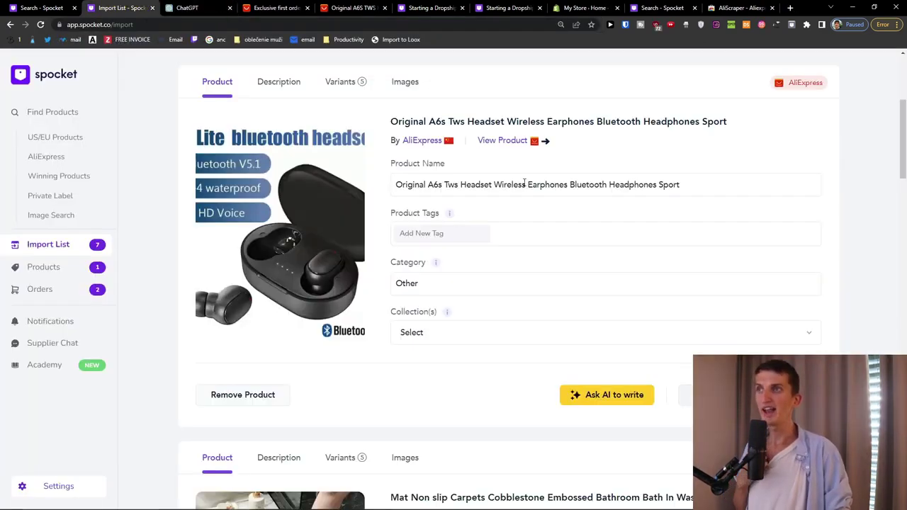
scroll(466, 240, "up", 1)
triple_click(461, 247)
key("ctrl+c")
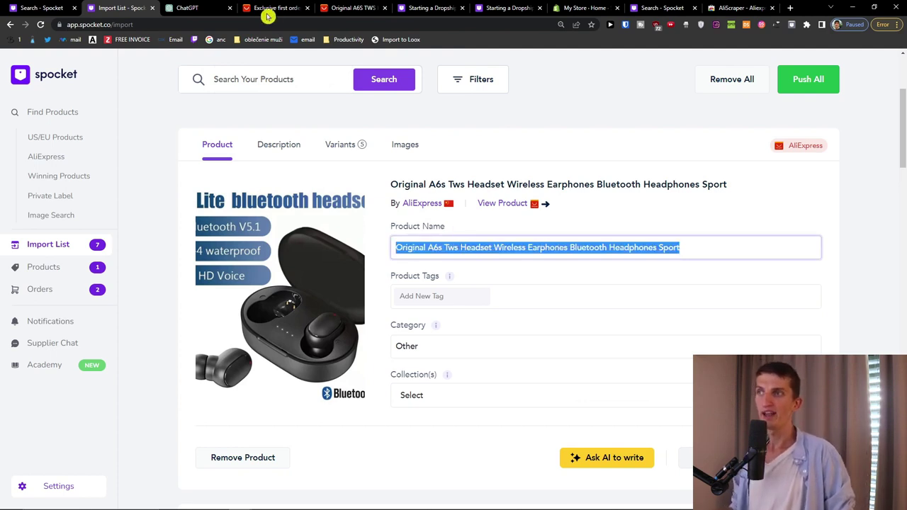
left_click(188, 8)
type("M")
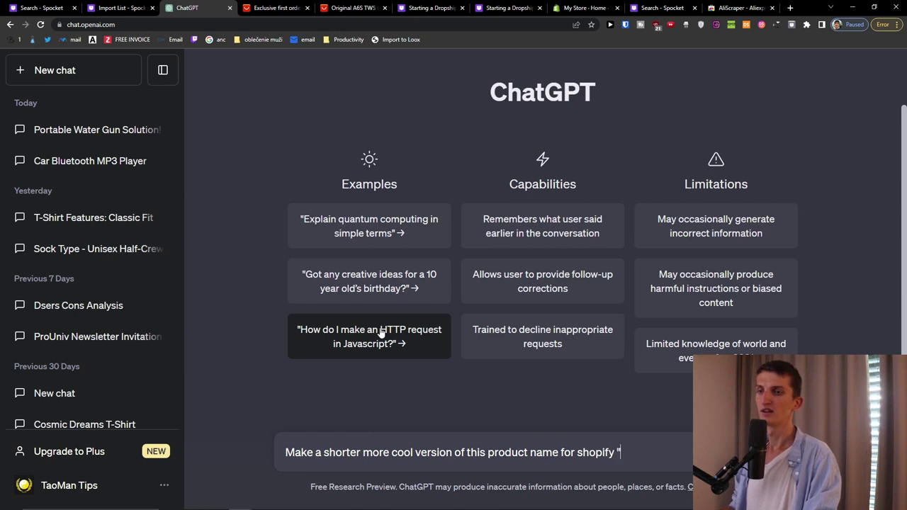
Step: Send the shorter-name request with the pasted name and select 'A6s TWS Wireless Sport Earbuds'
key("ctrl+v")
type("\"")
key("Return")
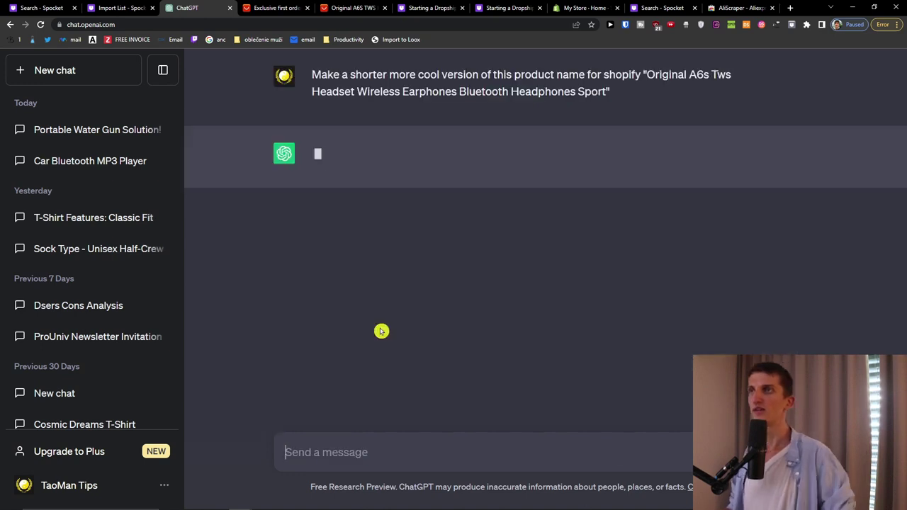
left_click_drag(315, 153, 483, 157)
key("ctrl+c")
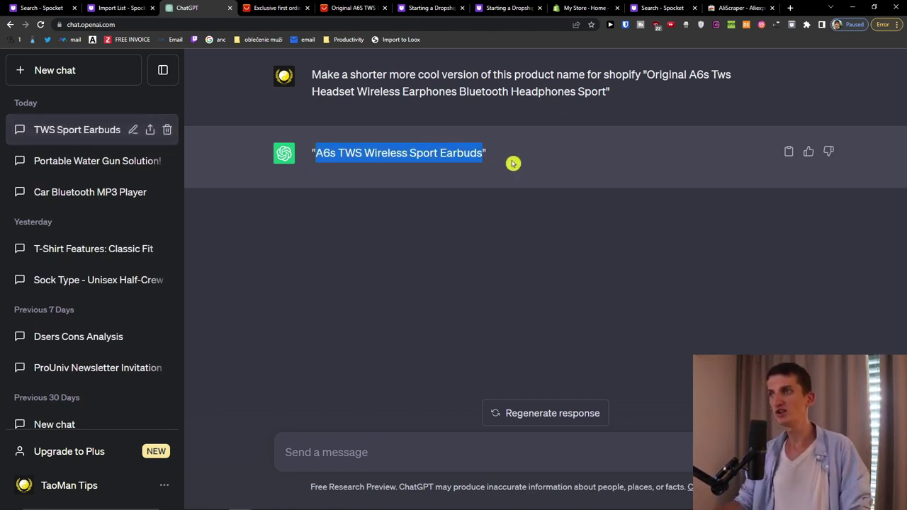
Step: Ask ChatGPT for more names, then paste 'A6s TWS Wireless Sport Earbuds' as the Spocket product name
left_click(400, 440)
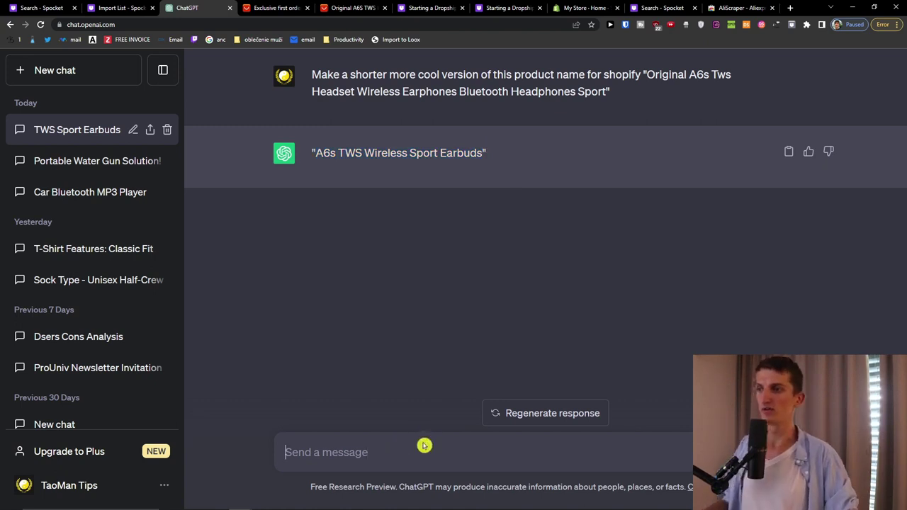
type("more")
key("Return")
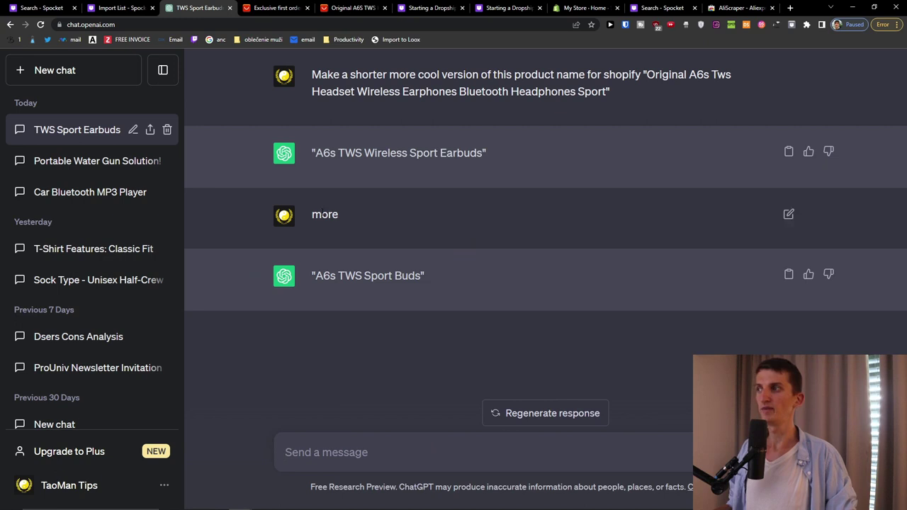
left_click(126, 7)
key("ctrl+v")
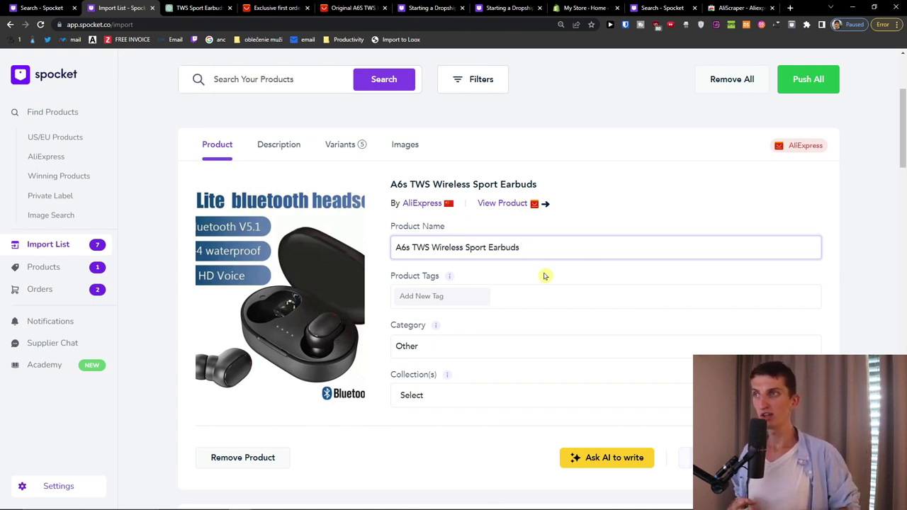
Step: Review the earbuds' spec description, then select the product name on the Product tab
left_click(275, 152)
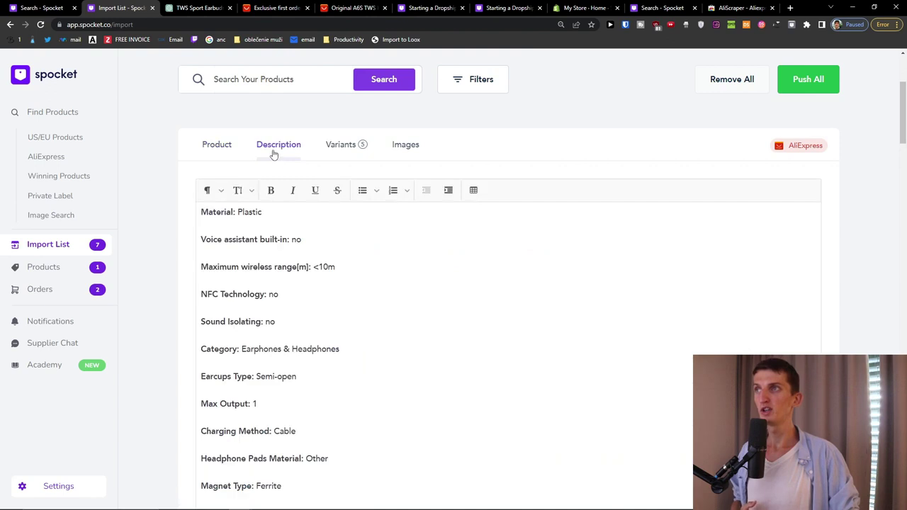
scroll(375, 268, "down", 5)
scroll(377, 270, "down", 5)
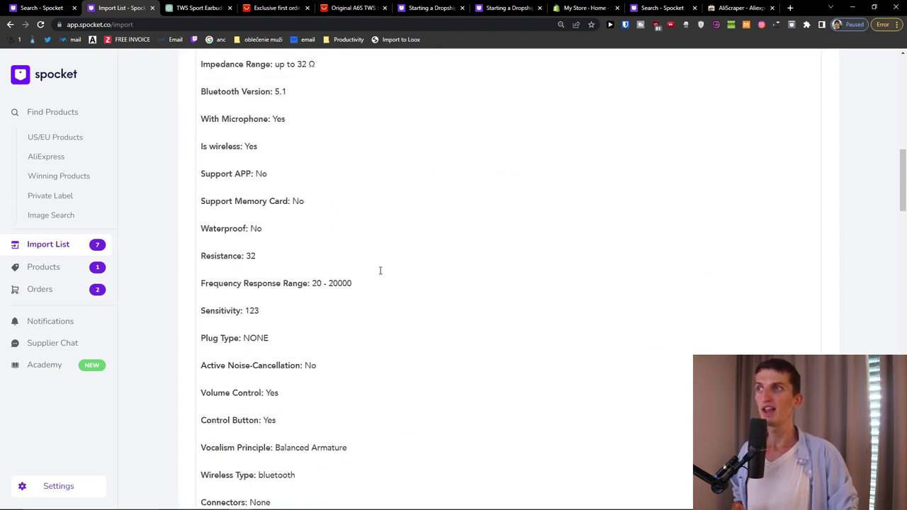
scroll(380, 270, "up", 10)
scroll(388, 270, "down", 2)
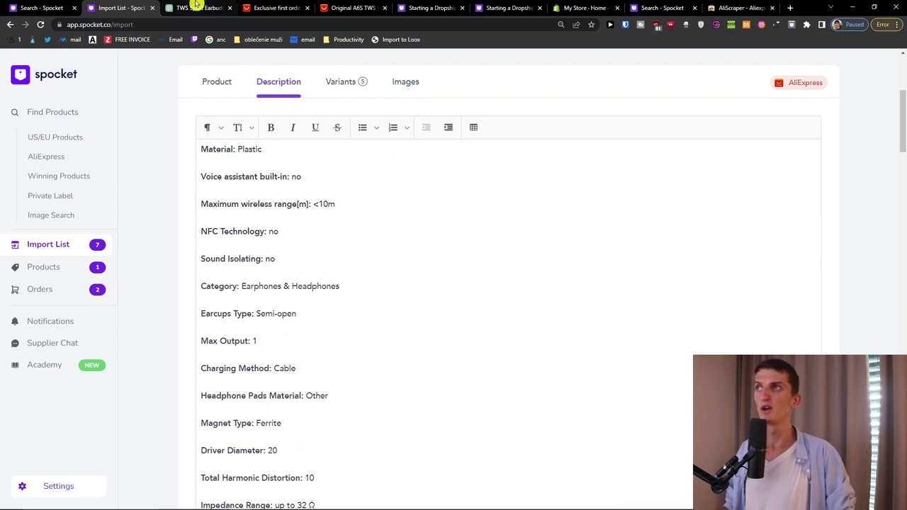
scroll(271, 198, "up", 2)
scroll(284, 283, "down", 1)
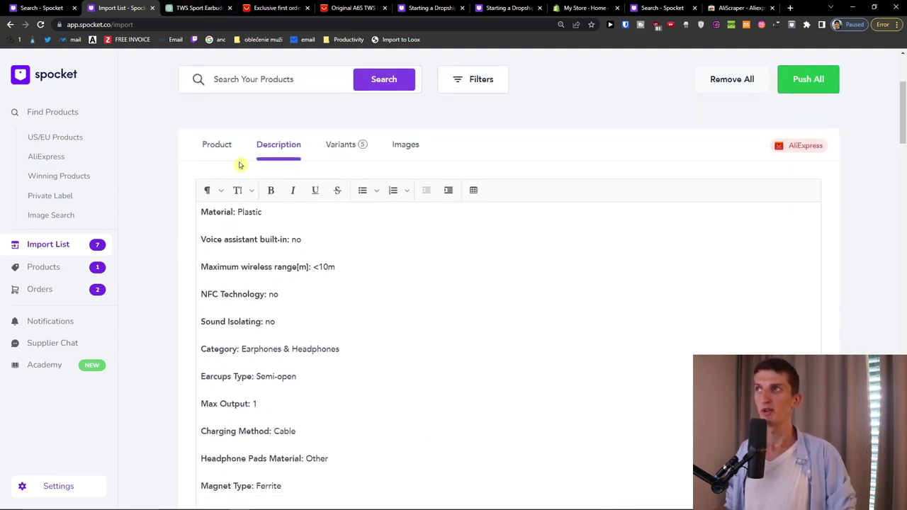
left_click(219, 145)
triple_click(438, 249)
key("ctrl+c")
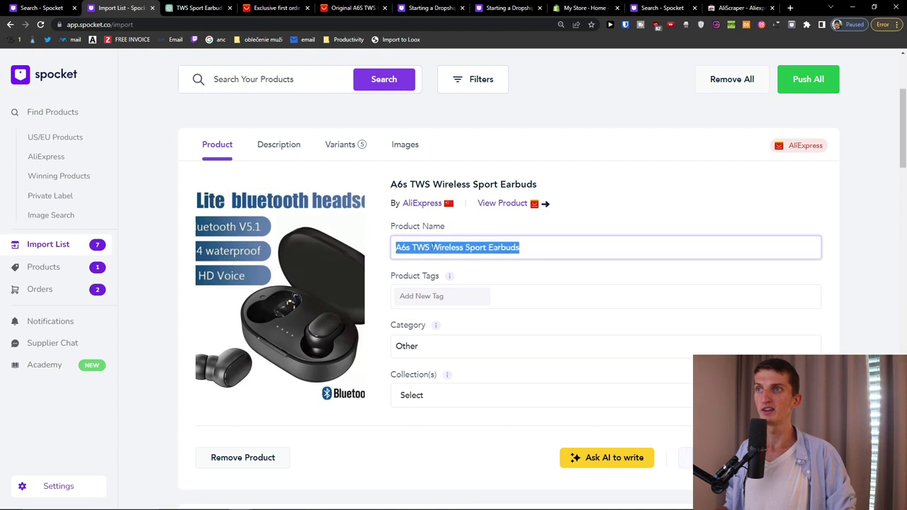
left_click(198, 7)
Step: Type 'write me a product description of "<earbuds name>" but ment…' in ChatGPT
type("write me a product desc")
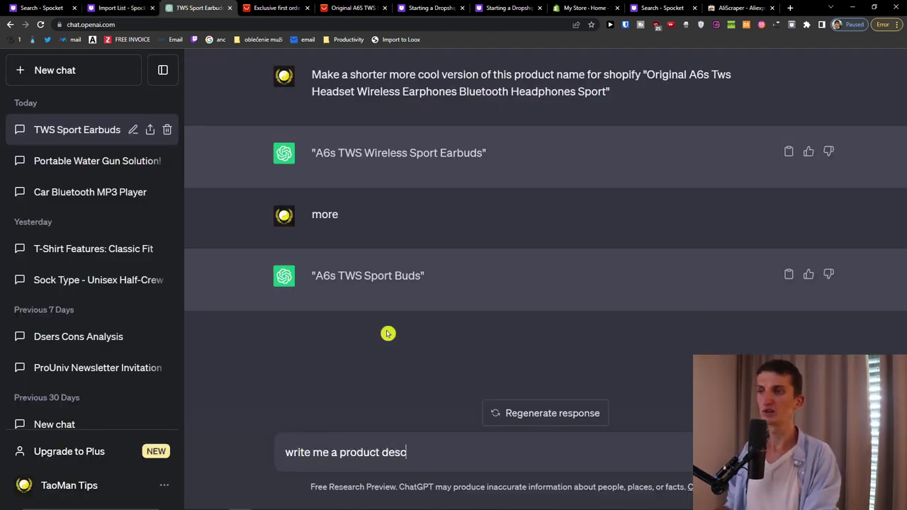
type("ription of ")
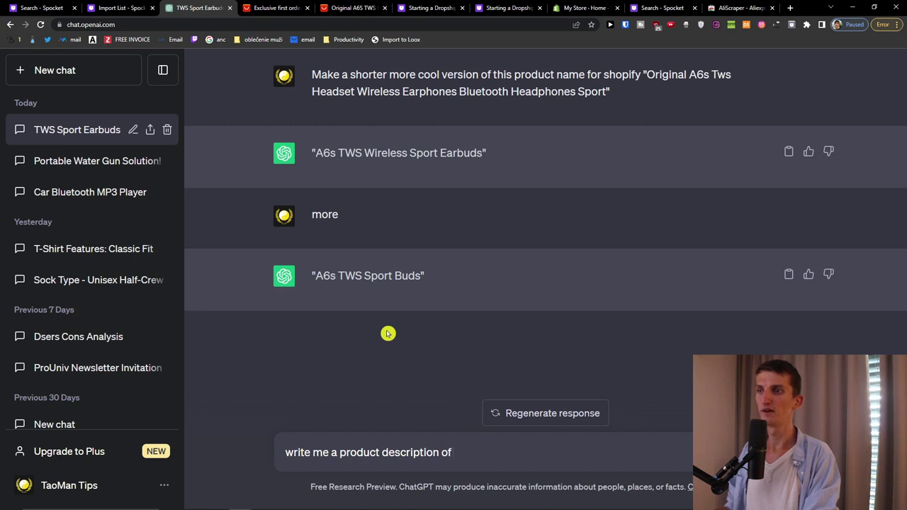
type("\"")
key("ctrl+v")
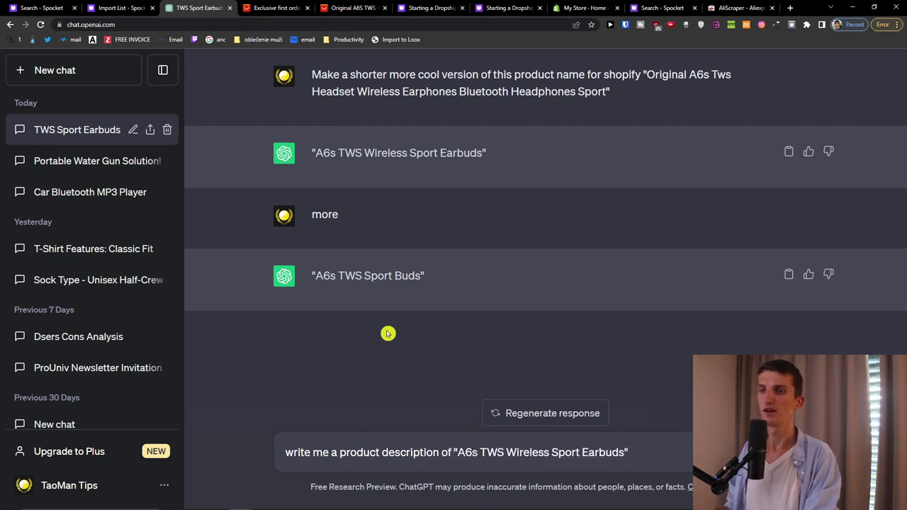
type("\" but mention")
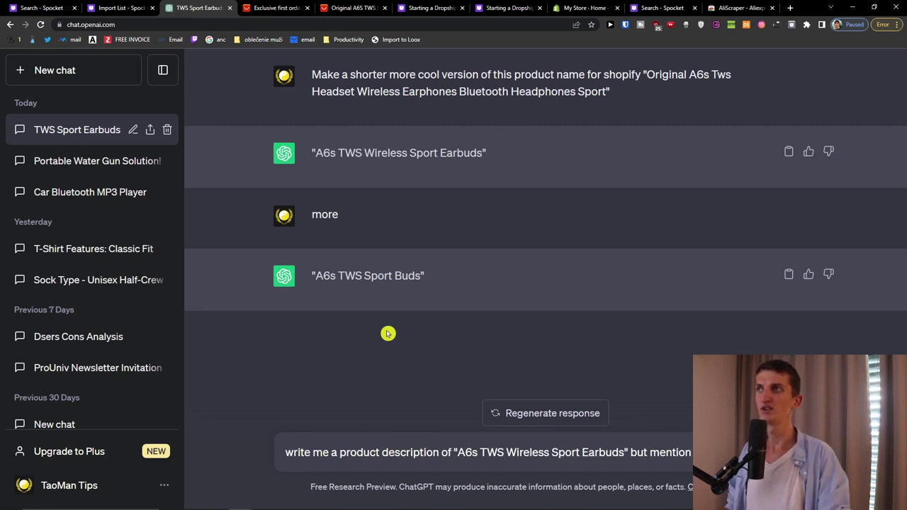
Step: Copy the earbuds' spec lines from the AliExpress listing and paste them into the prompt
key("ctrl+Tab")
key("ctrl+Tab")
scroll(332, 206, "down", 9)
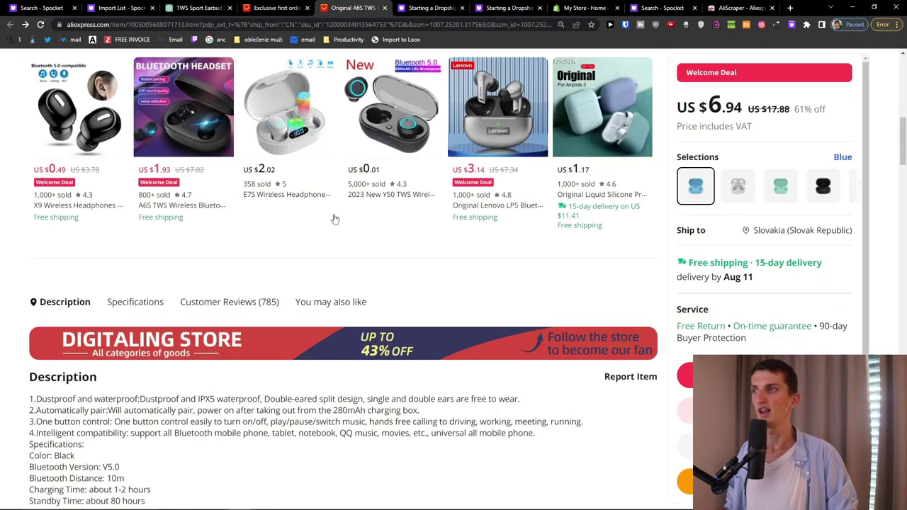
scroll(335, 217, "down", 1)
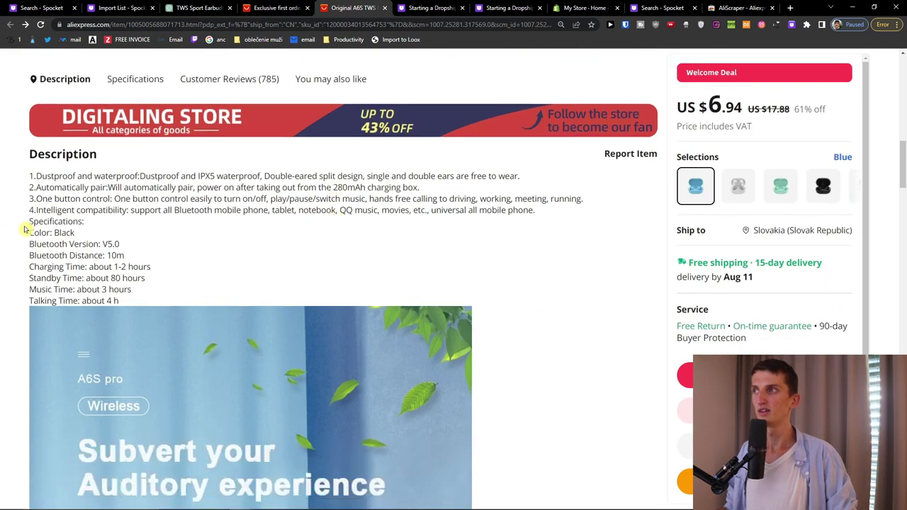
left_click_drag(23, 228, 227, 290)
key("ctrl+c")
scroll(152, 192, "down", 2)
scroll(304, 277, "down", 4)
scroll(304, 277, "down", 2)
scroll(328, 369, "up", 8)
left_click(241, 6)
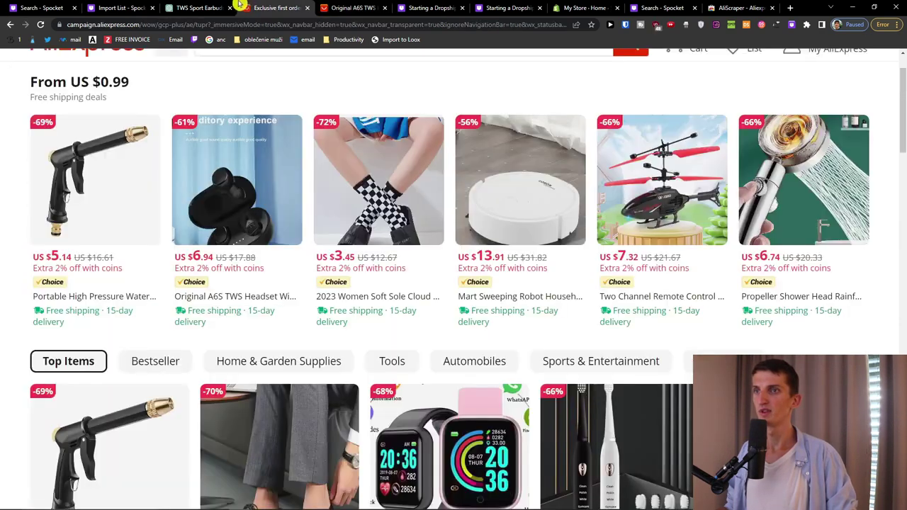
left_click(200, 8)
key("ctrl+v")
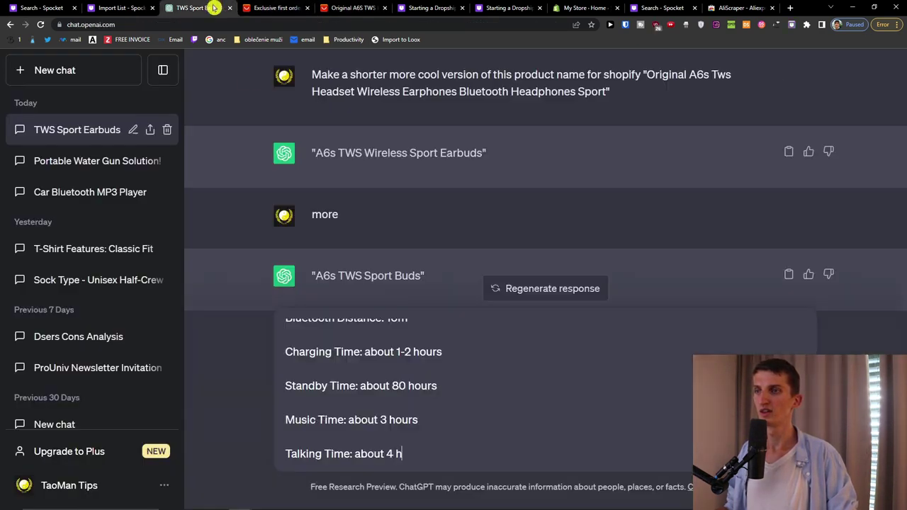
Step: Check the AliExpress and Spocket tabs again, then send the product description request
left_click(273, 7)
left_click(328, 6)
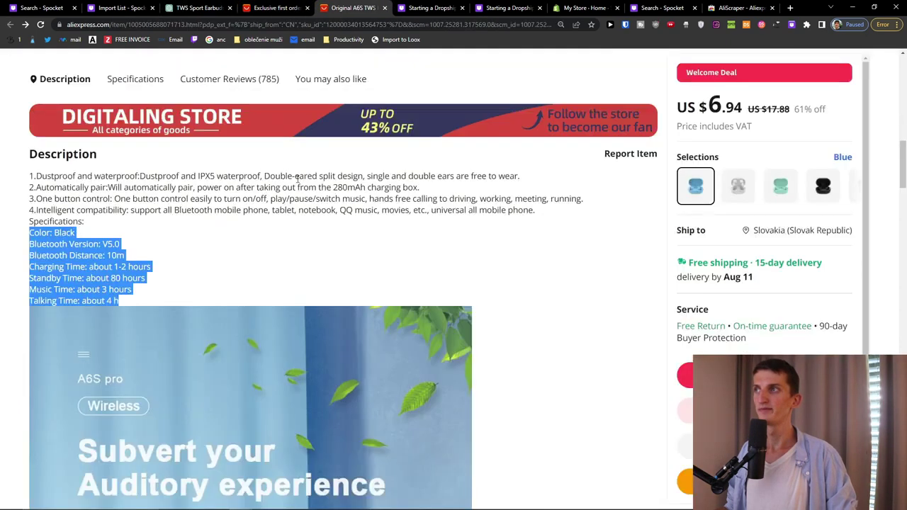
left_click(117, 8)
left_click(195, 8)
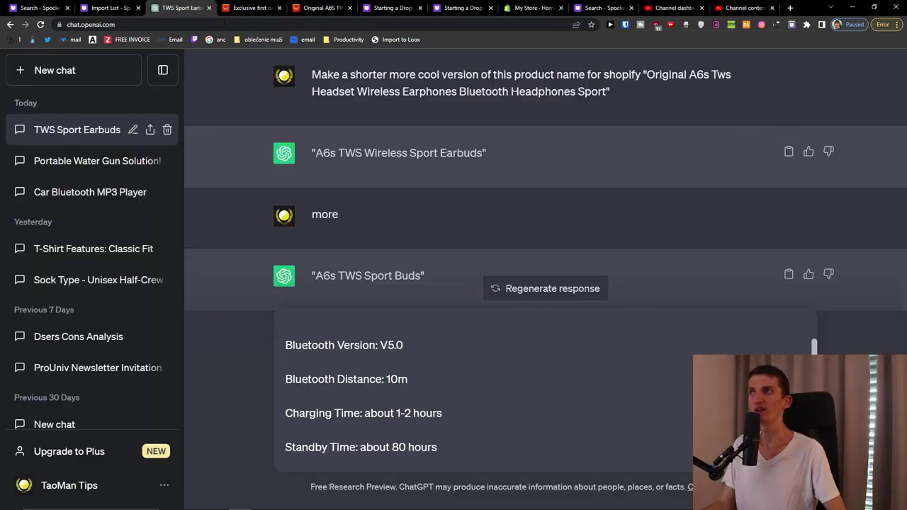
scroll(614, 399, "down", 2)
scroll(614, 399, "up", 1)
scroll(614, 399, "down", 1)
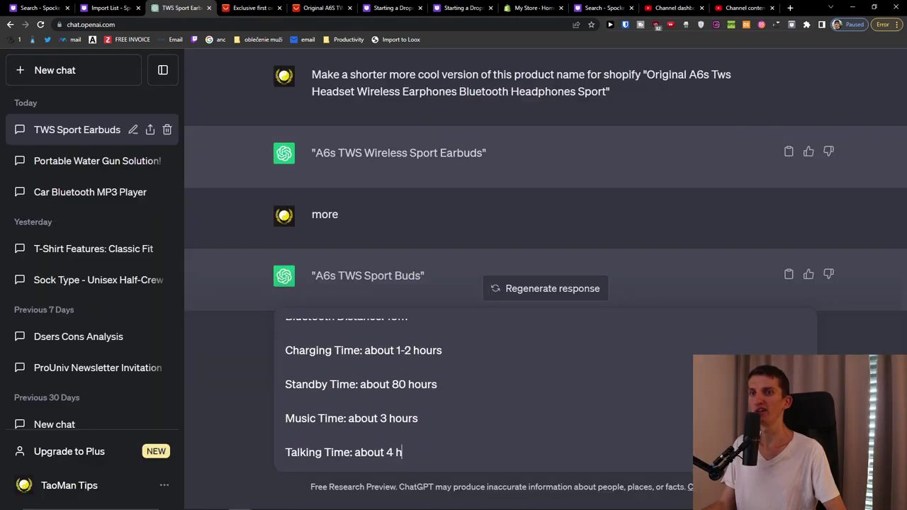
key("Return")
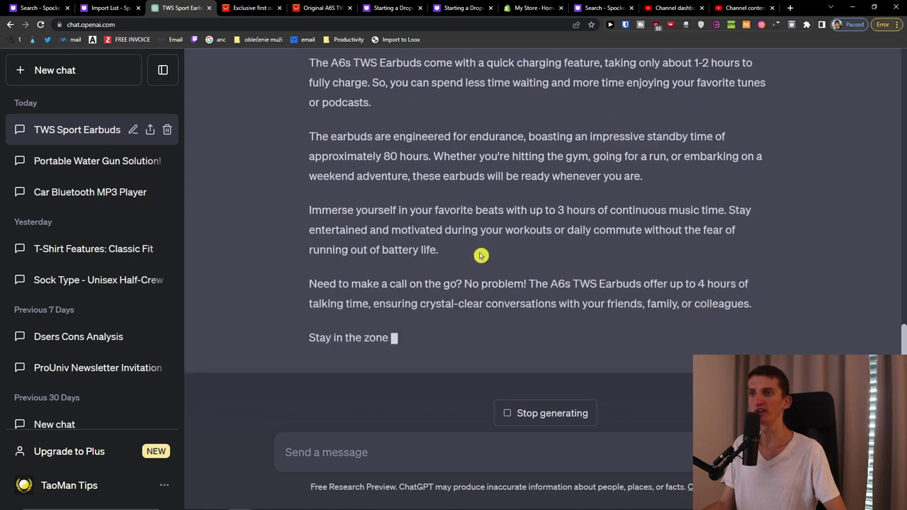
Step: Read through ChatGPT's finished A6s earbuds description and select the generated text
scroll(476, 263, "up", 3)
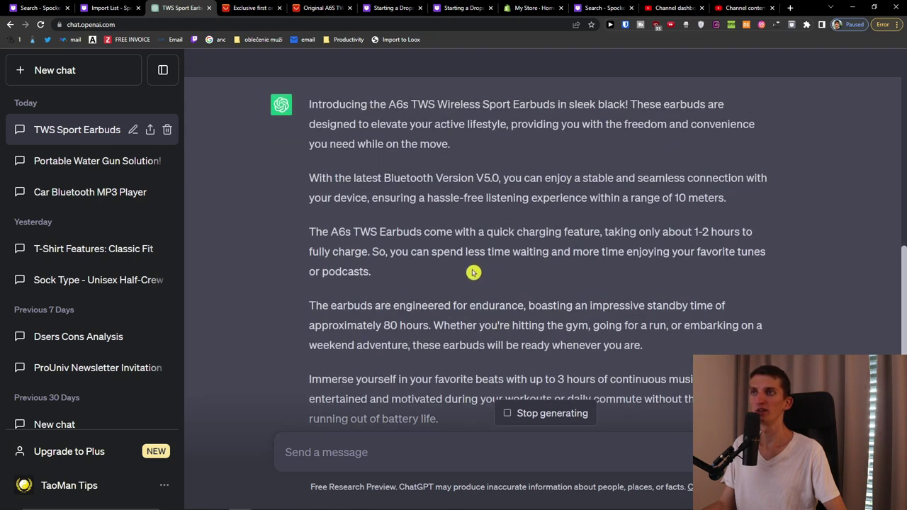
scroll(531, 294, "down", 3)
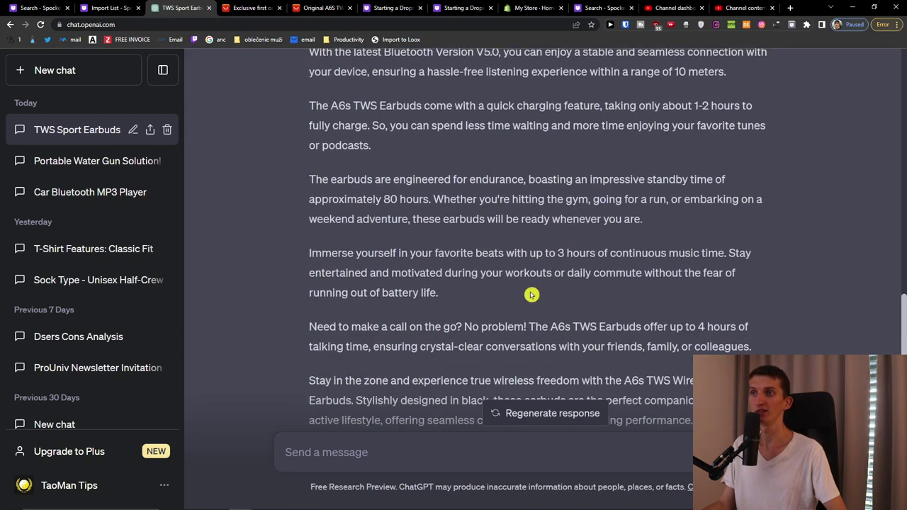
left_click_drag(595, 348, 304, 192)
scroll(314, 197, "up", 5)
Step: Copy ChatGPT's reply and paste it over the earbuds' old Spocket description
left_click(785, 189)
left_click(110, 7)
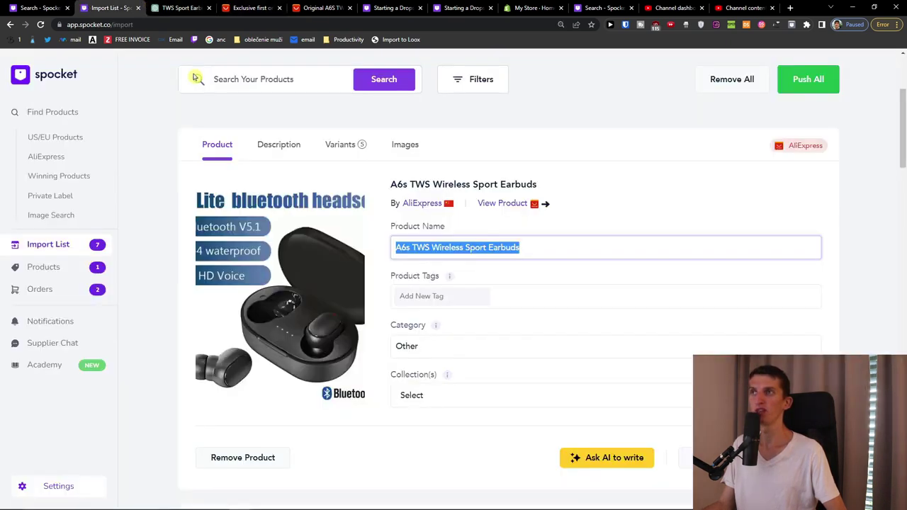
left_click(279, 144)
left_click(416, 276)
key("ctrl+a")
key("ctrl+v")
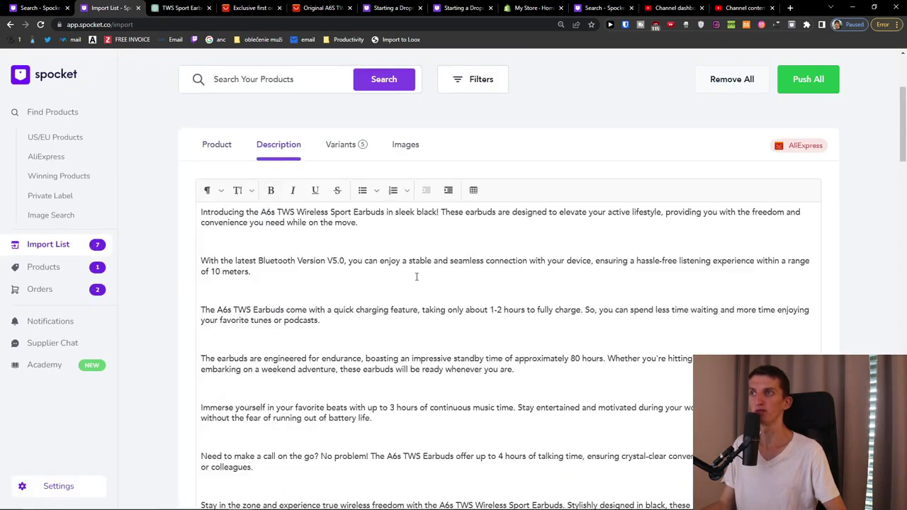
scroll(461, 319, "down", 3)
scroll(461, 323, "up", 3)
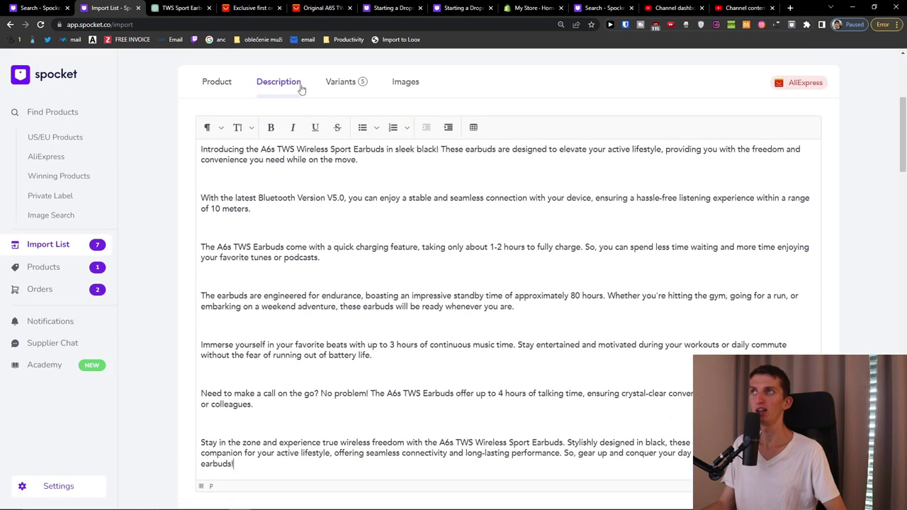
Step: Bring up the AliExpress earbuds listing and move its tab further left
left_click(251, 7)
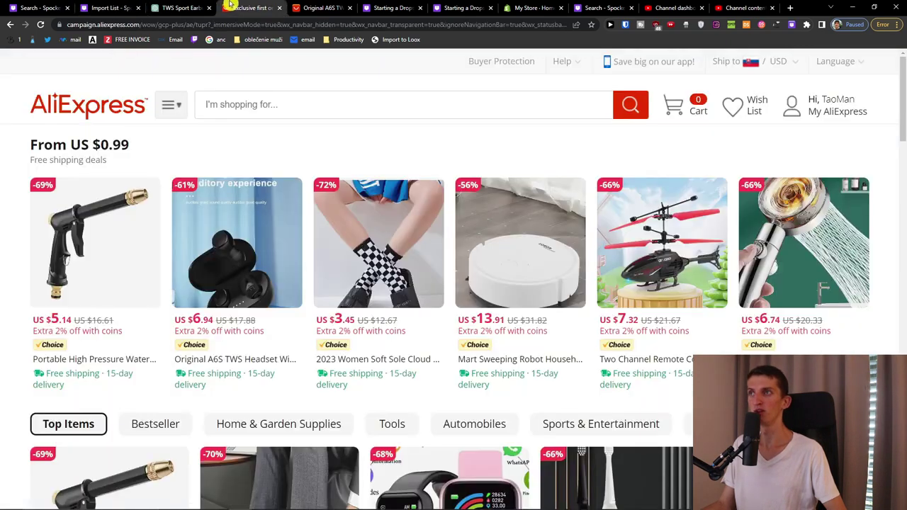
left_click(327, 7)
left_click_drag(327, 7, 180, 7)
scroll(314, 304, "up", 10)
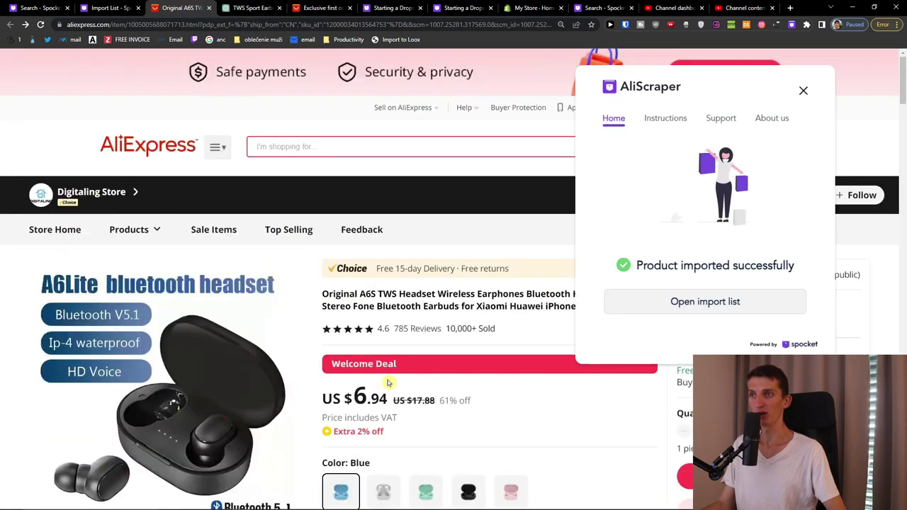
Step: Dismiss the import confirmation on the AliExpress earbuds page and scroll to the US $6.94 price
left_click(106, 8)
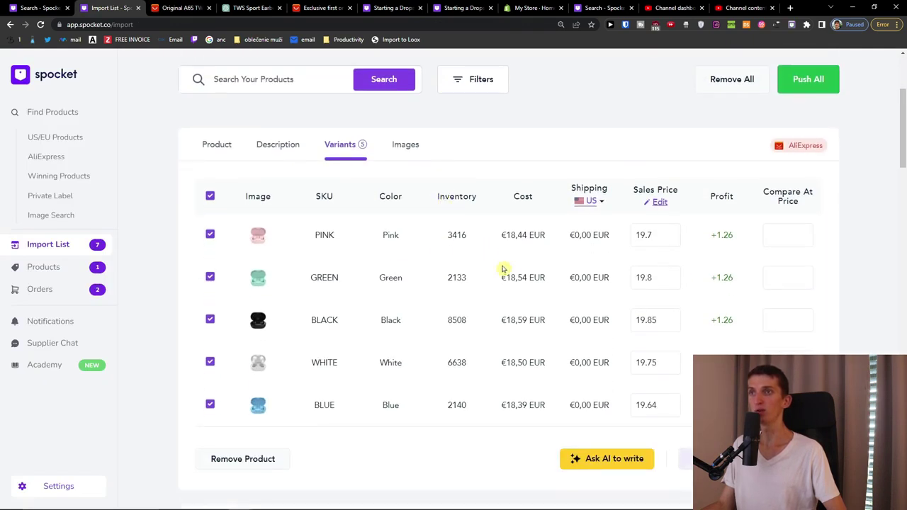
left_click(185, 7)
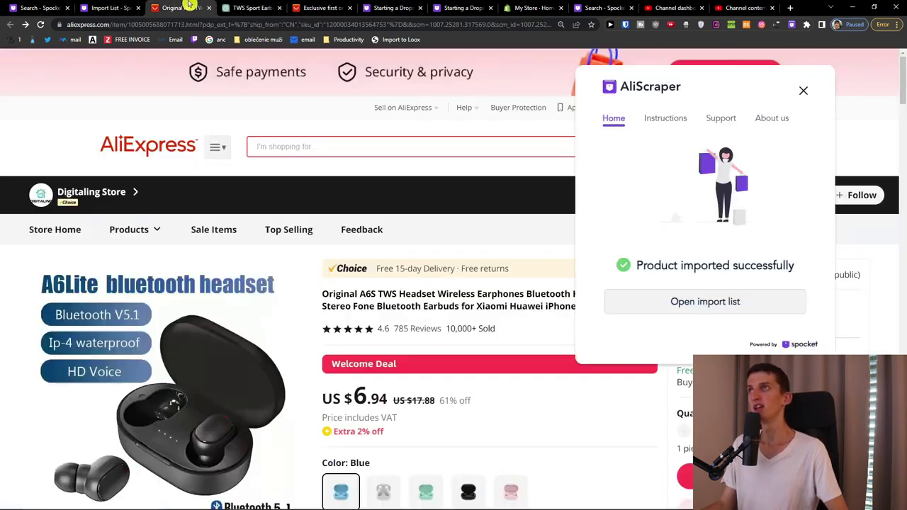
left_click(802, 91)
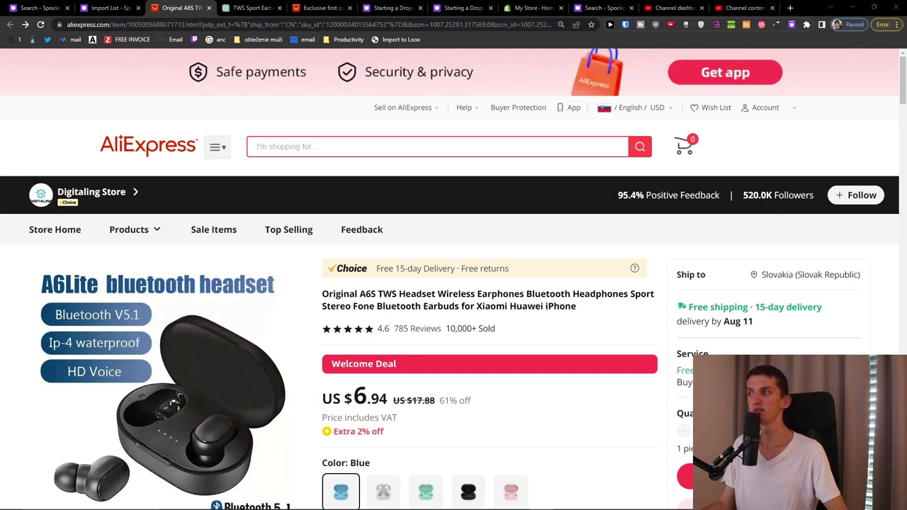
scroll(432, 393, "down", 1)
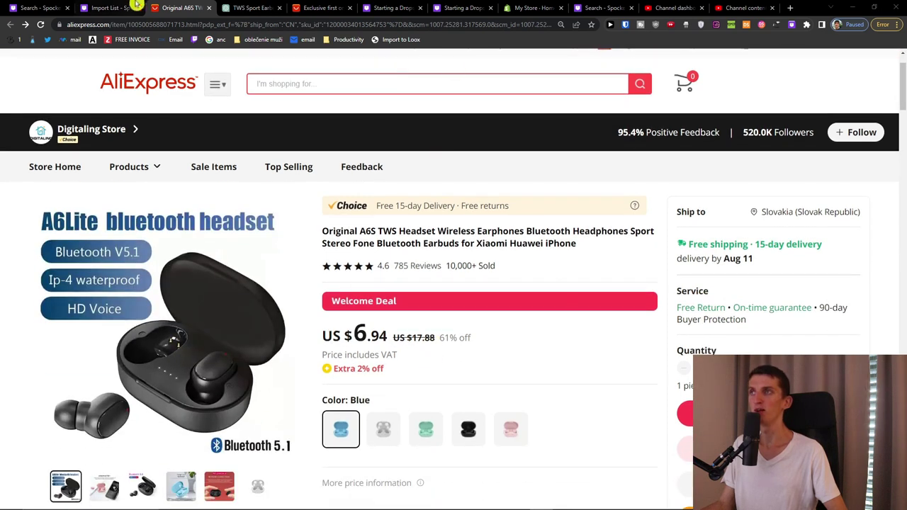
scroll(409, 333, "down", 1)
scroll(409, 333, "down", 1)
left_click_drag(332, 272, 380, 272)
left_click(379, 272)
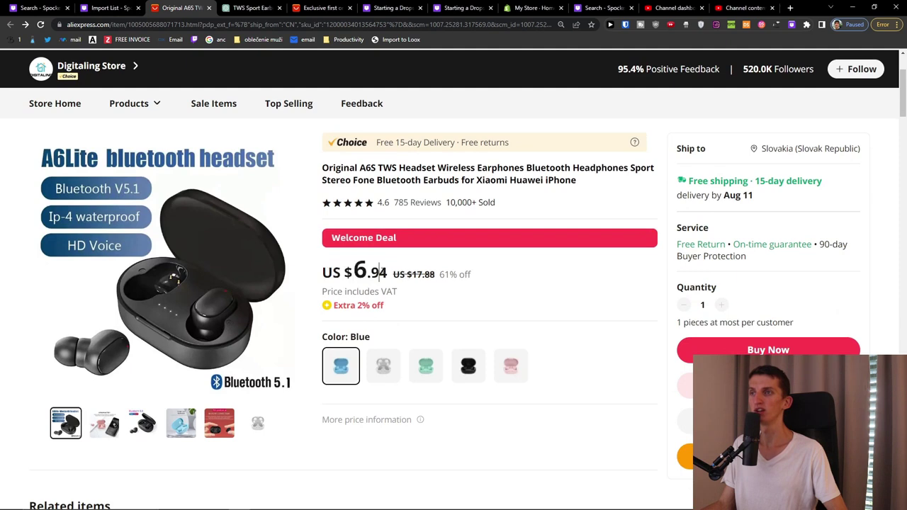
Step: Highlight the original US $17.88 price, then return to the Spocket Import List at the bathroom mat
left_click(109, 7)
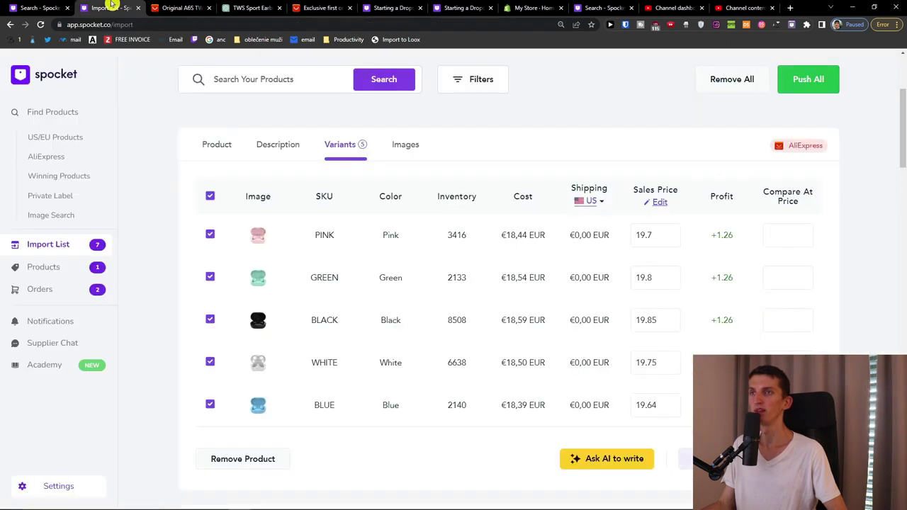
left_click(181, 7)
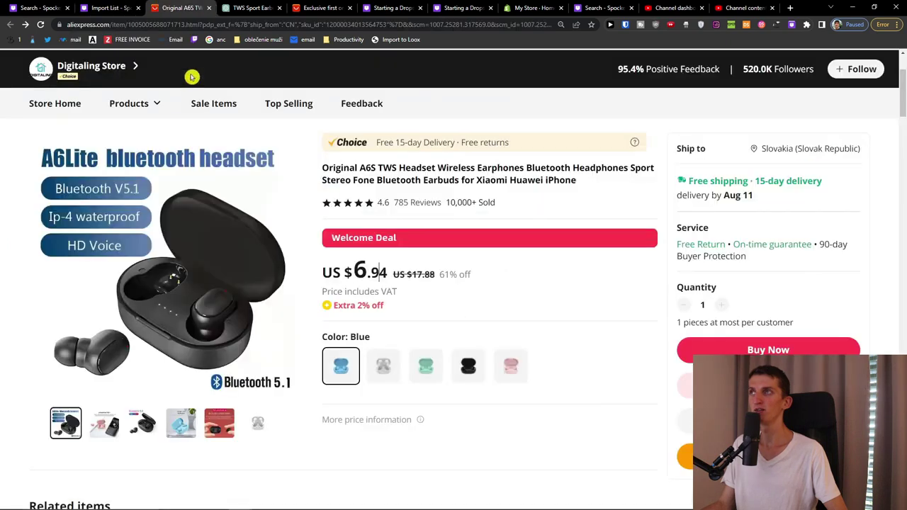
scroll(420, 289, "up", 2)
scroll(448, 306, "down", 2)
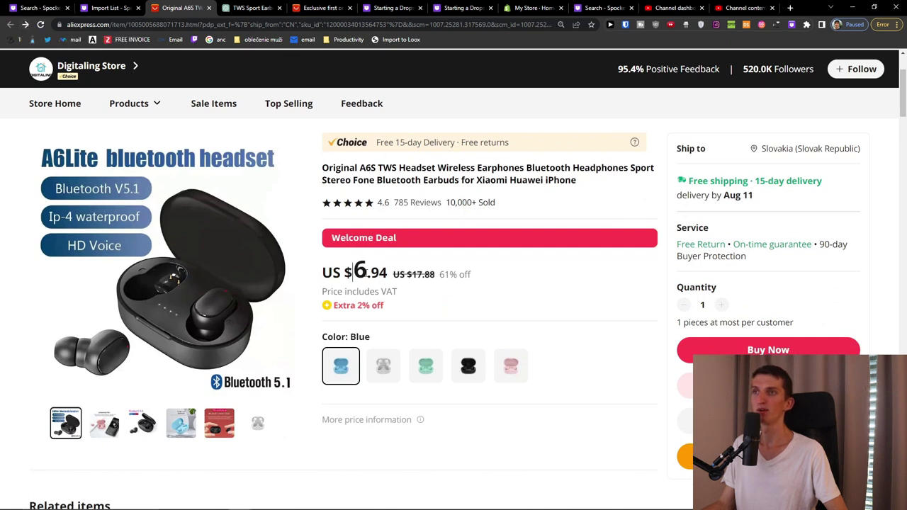
left_click_drag(393, 275, 444, 276)
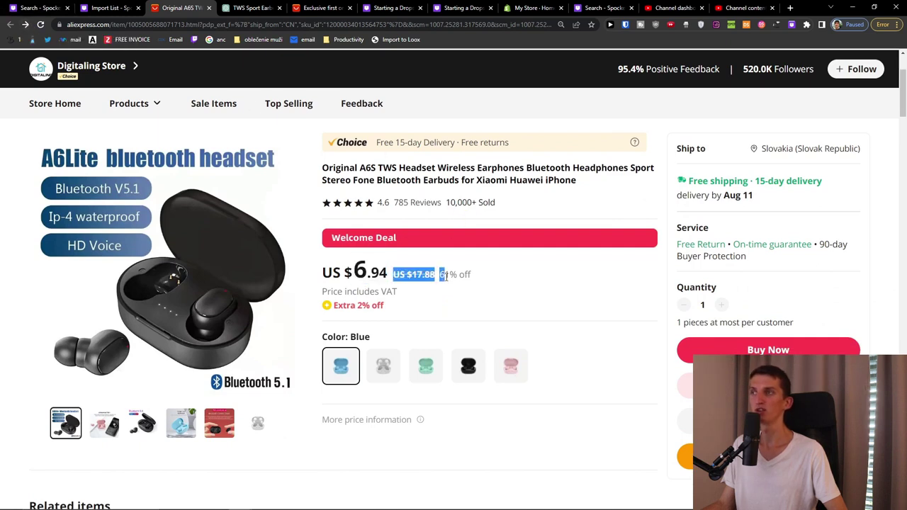
scroll(99, 81, "up", 2)
left_click(100, 8)
scroll(401, 346, "down", 5)
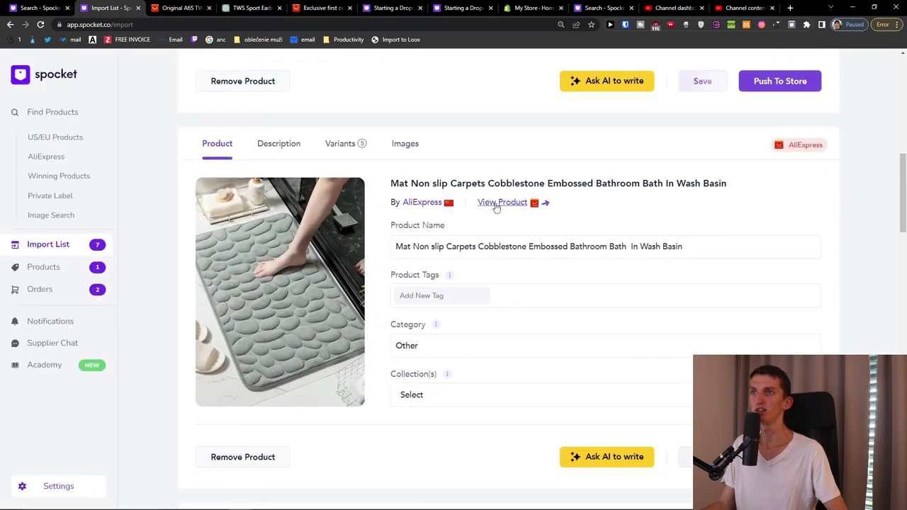
Step: Compare the bathroom mat's Spocket variant costs with its AliExpress listing
left_click(496, 203)
left_click(345, 144)
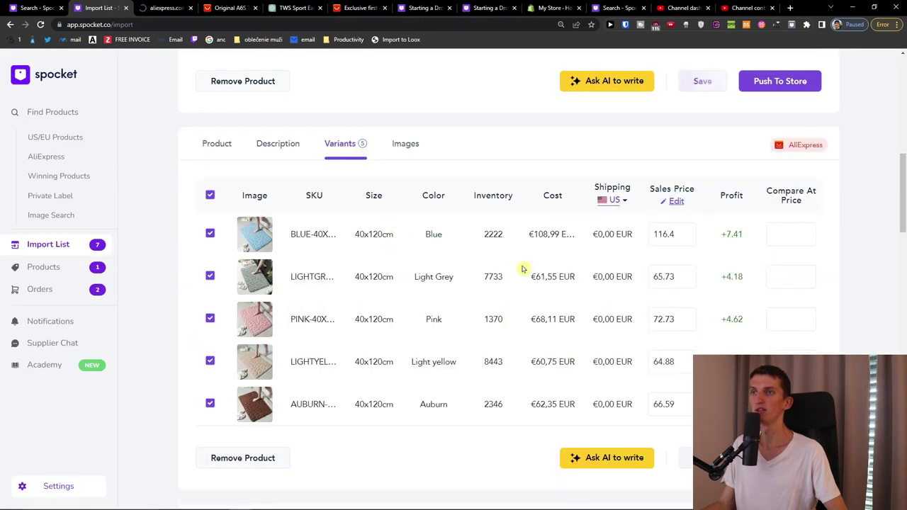
left_click(173, 7)
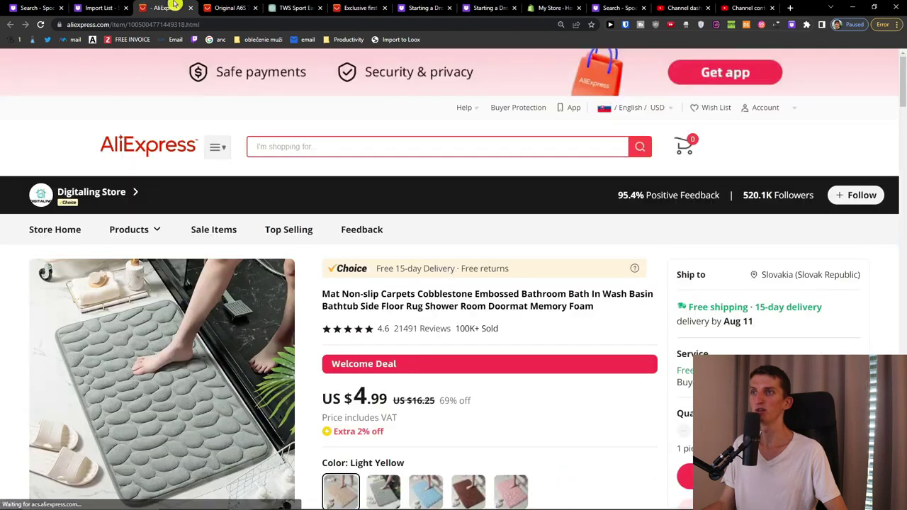
left_click(100, 7)
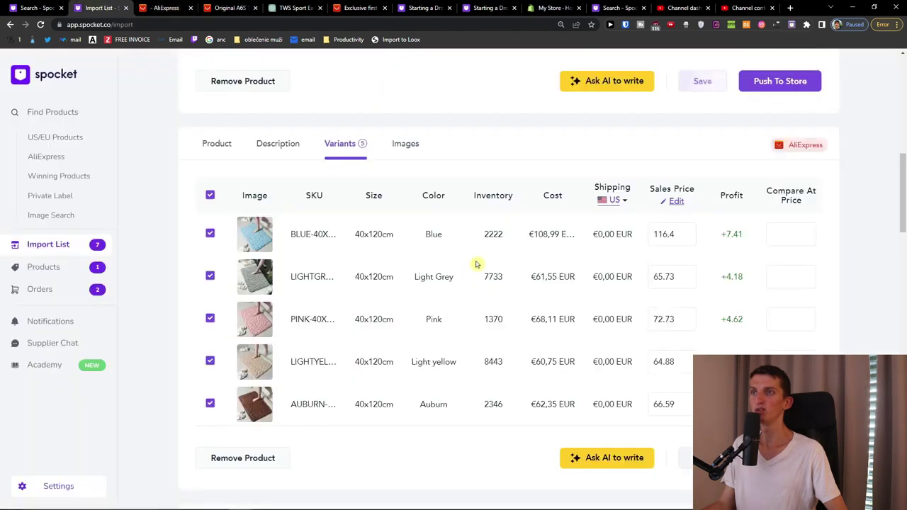
left_click(173, 7)
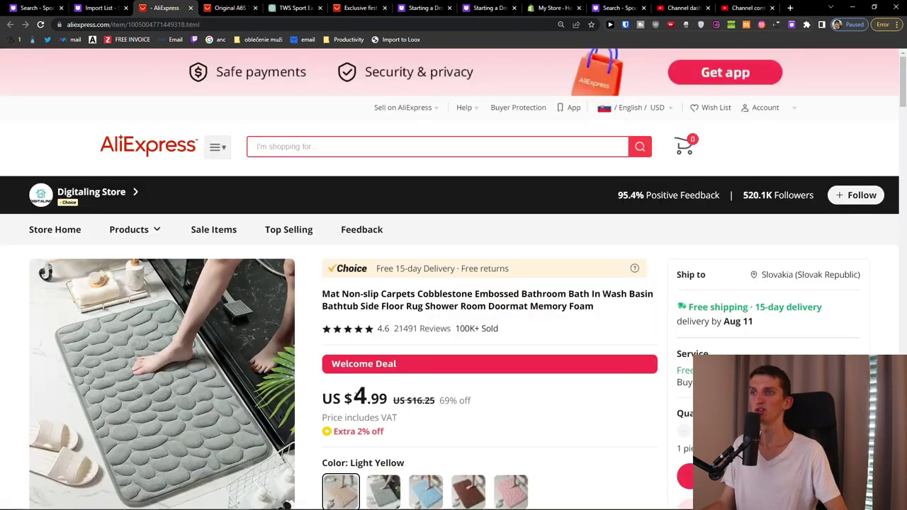
scroll(375, 298, "down", 1)
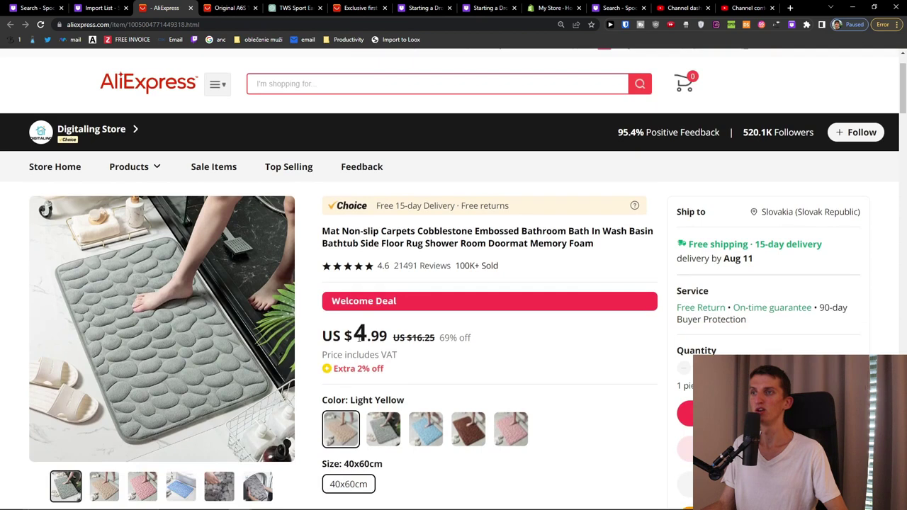
left_click(99, 8)
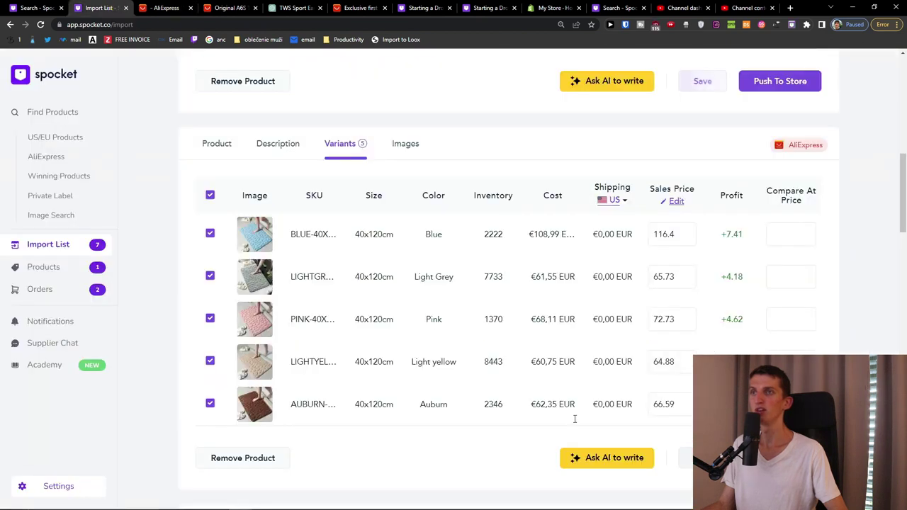
Step: Scroll back to the earbuds' five colour variants priced 19.64–19.85 EUR
scroll(553, 382, "up", 2)
scroll(533, 399, "down", 1)
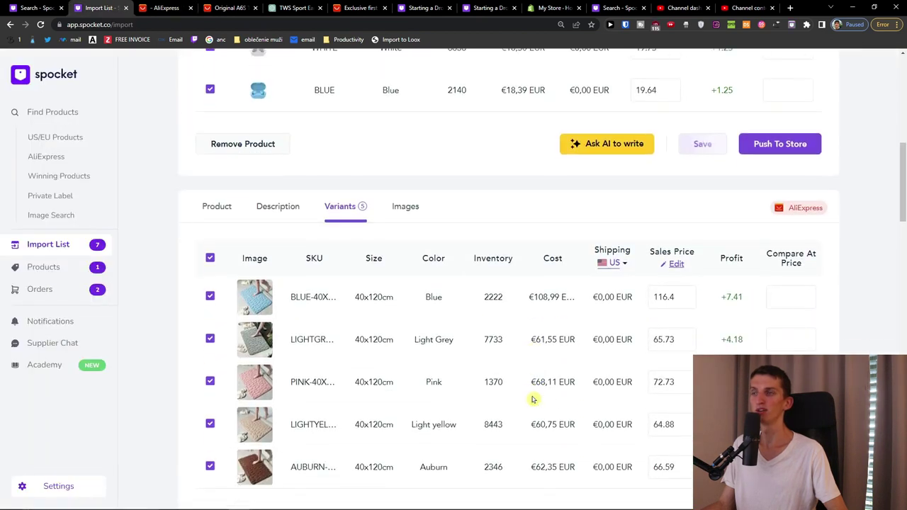
scroll(533, 400, "up", 5)
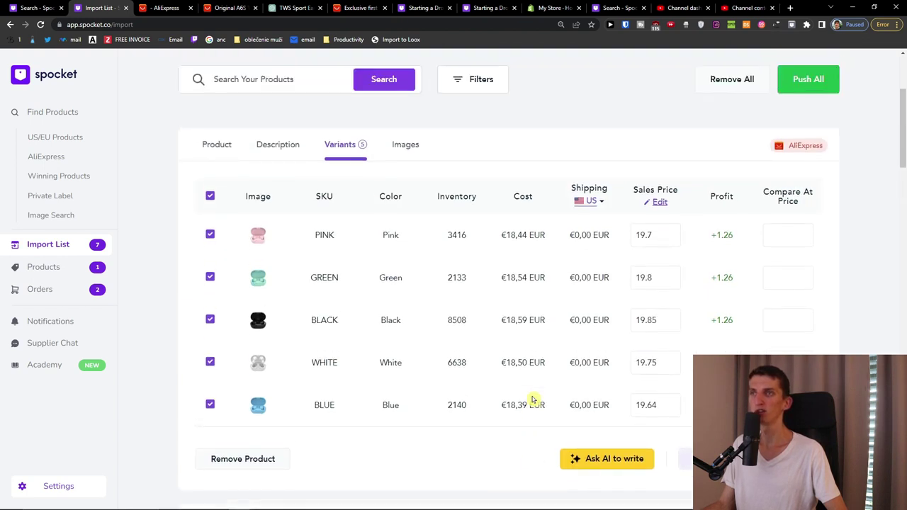
scroll(534, 399, "up", 1)
scroll(534, 399, "down", 1)
scroll(533, 399, "up", 1)
scroll(532, 399, "down", 1)
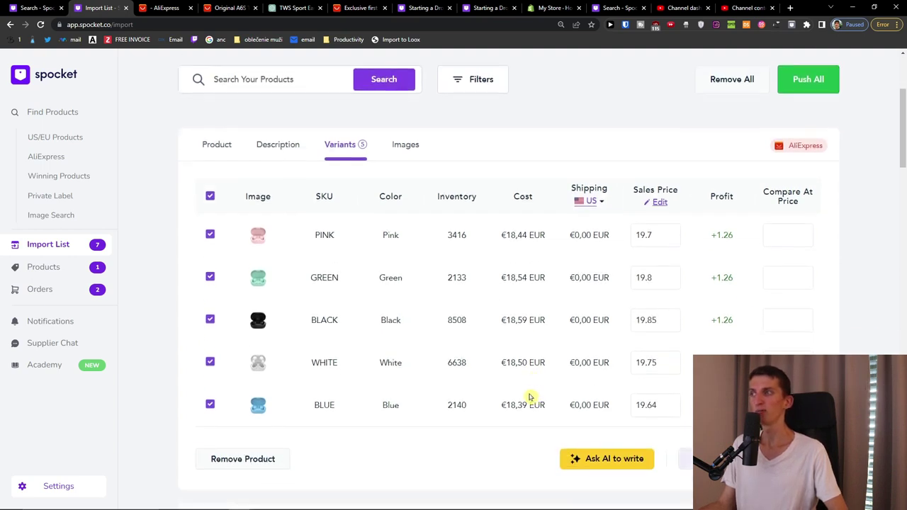
Step: Try bulk profit margins of 50% and then 80% on all earbud variants
double_click(670, 235)
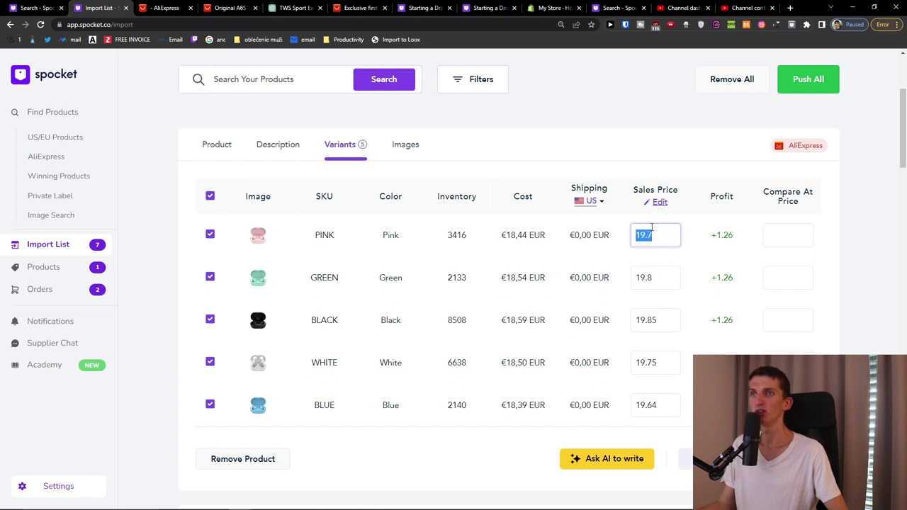
left_click(659, 209)
left_click(662, 251)
type("50")
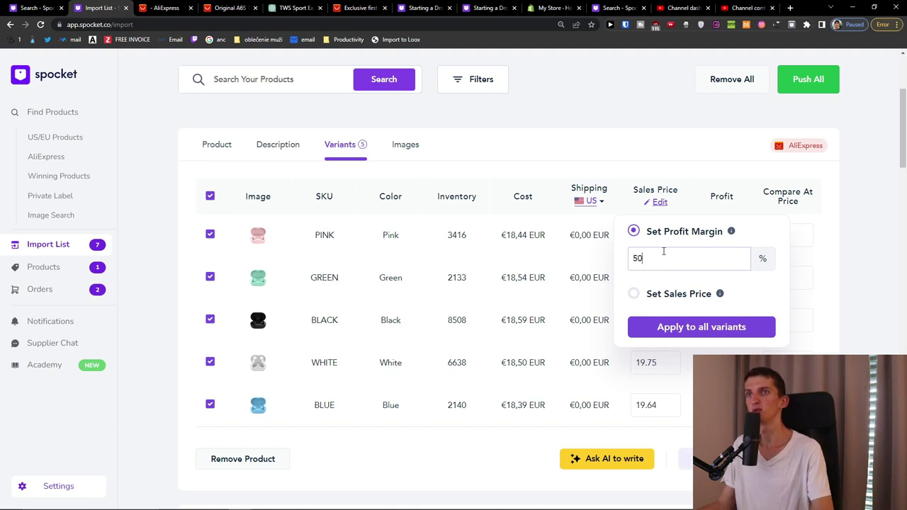
left_click(679, 328)
left_click(653, 210)
left_click(657, 255)
type("50")
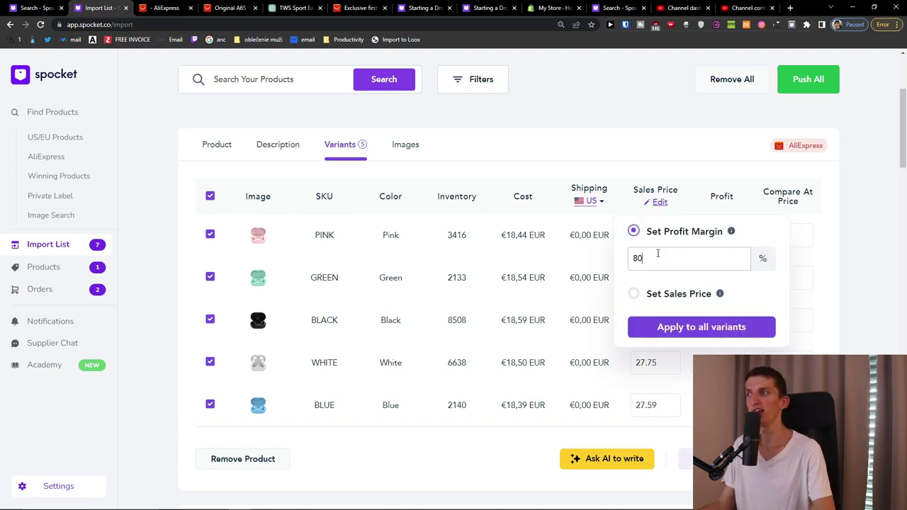
left_click(664, 327)
left_click(658, 202)
type("80")
left_click(667, 324)
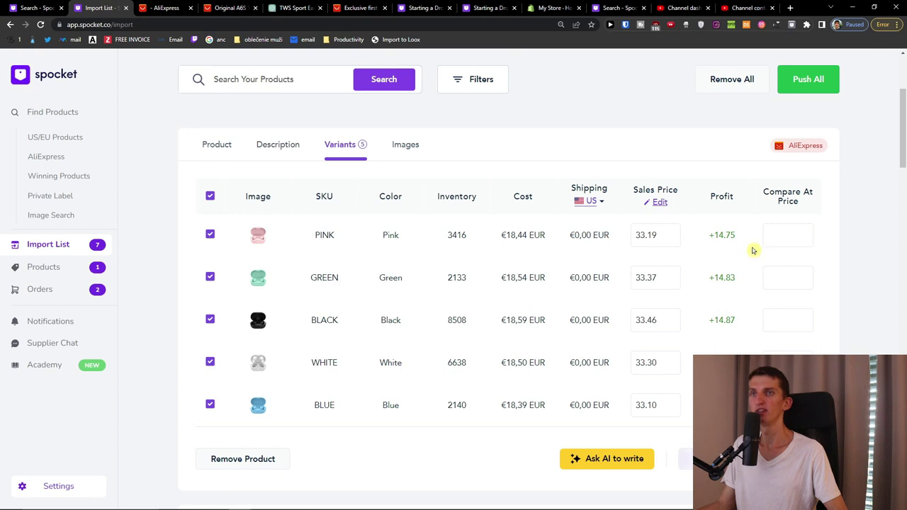
Step: Set a fixed sales price of 45 for every earbud variant
left_click(659, 203)
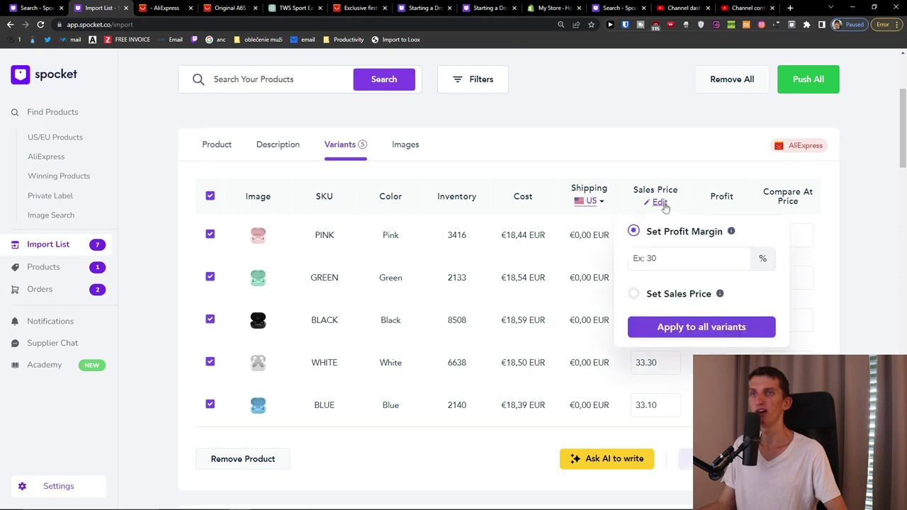
left_click(673, 295)
left_click(673, 281)
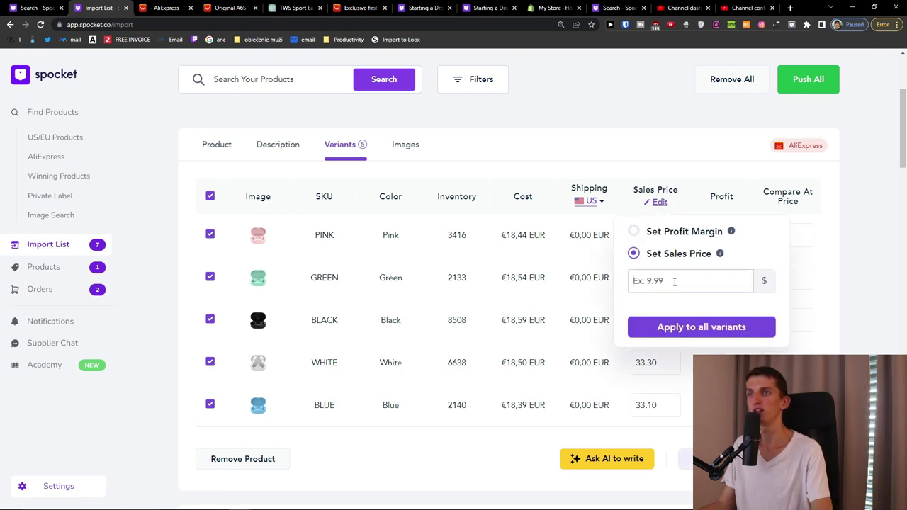
type("45")
left_click(679, 326)
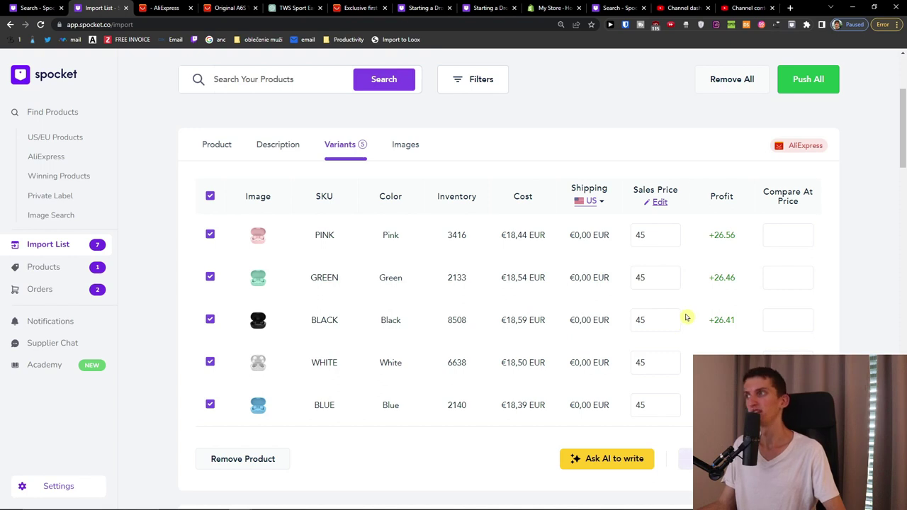
left_click(406, 144)
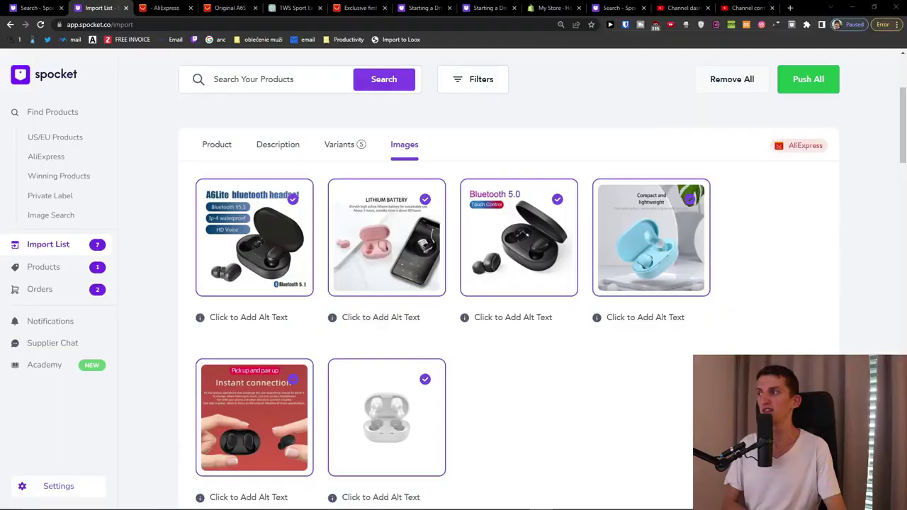
Step: Scroll past the earbuds' six product photos and push the product to the Shopify store
scroll(559, 269, "down", 4)
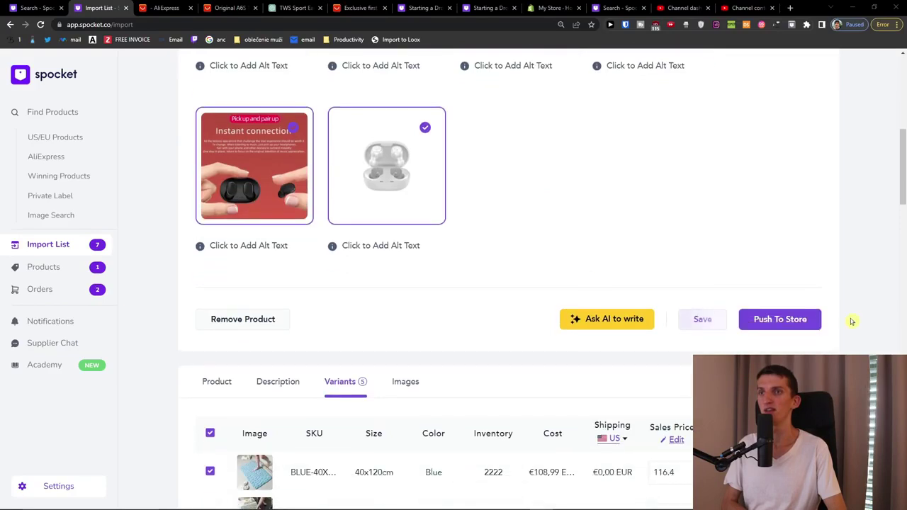
left_click(799, 319)
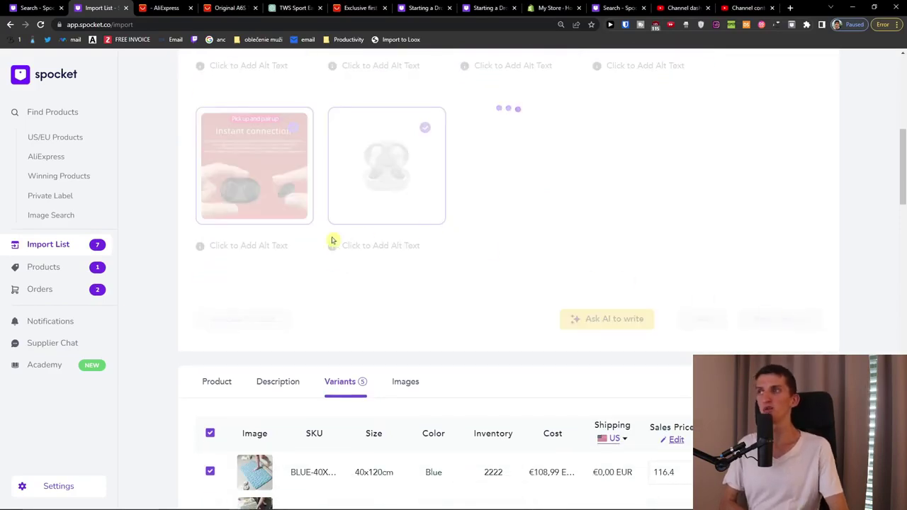
Step: Refresh Spocket's pushed Products list until the A6s TWS earbuds appear, then open their store page in a new tab
left_click(55, 270)
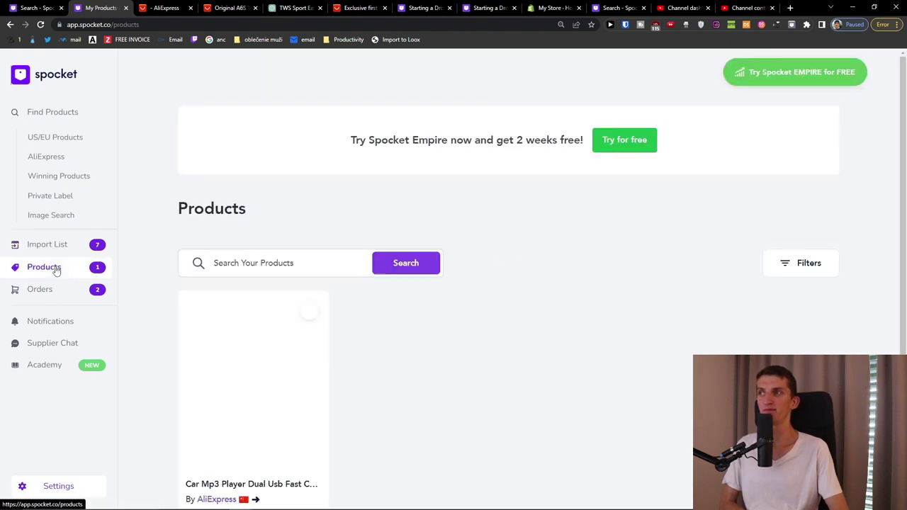
left_click(61, 246)
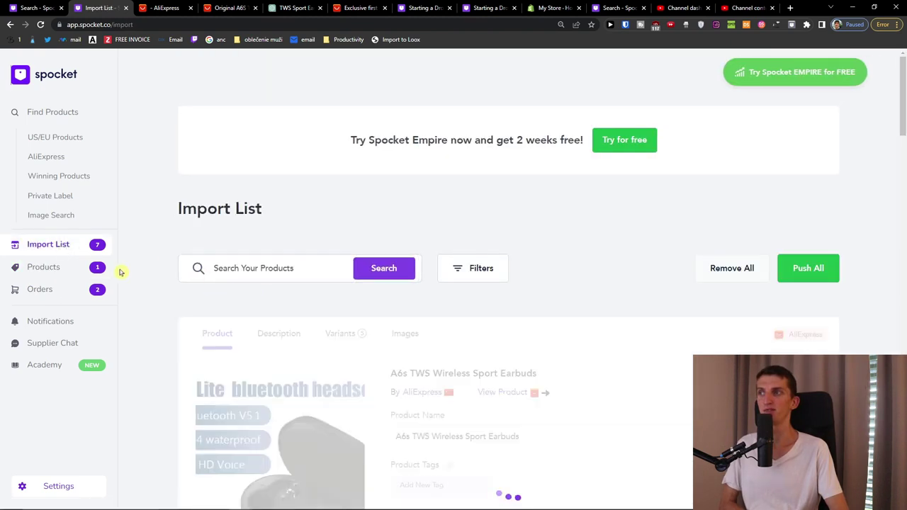
scroll(331, 326, "down", 1)
scroll(331, 326, "down", 2)
scroll(368, 332, "up", 1)
left_click(92, 267)
scroll(190, 285, "down", 1)
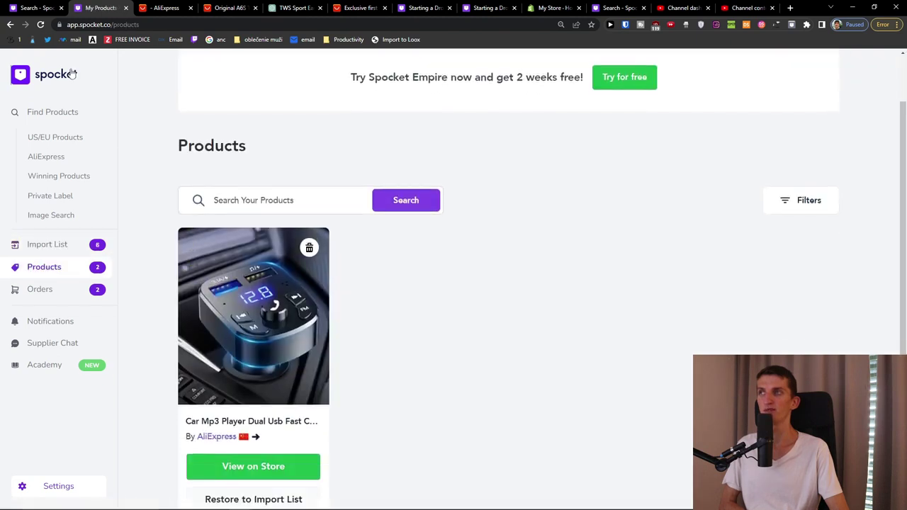
scroll(109, 203, "down", 1)
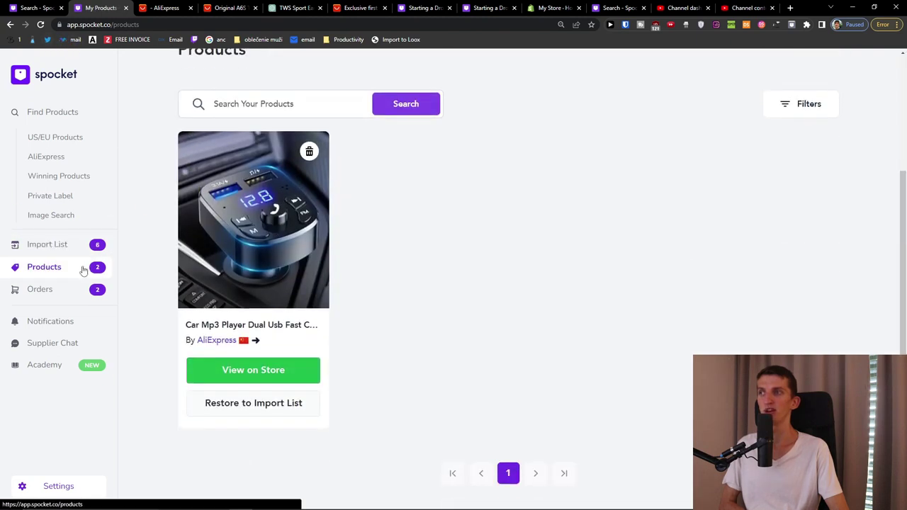
left_click(79, 249)
left_click(75, 267)
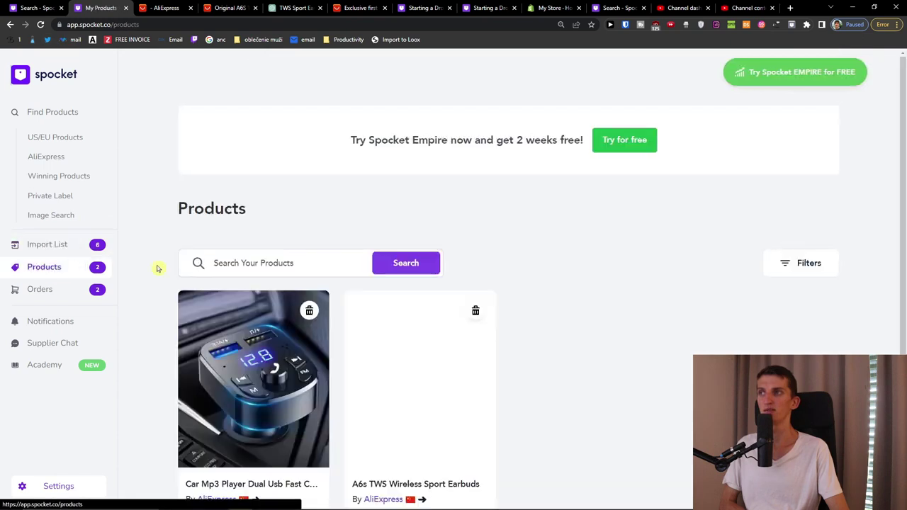
scroll(465, 347, "down", 2)
middle_click(414, 369)
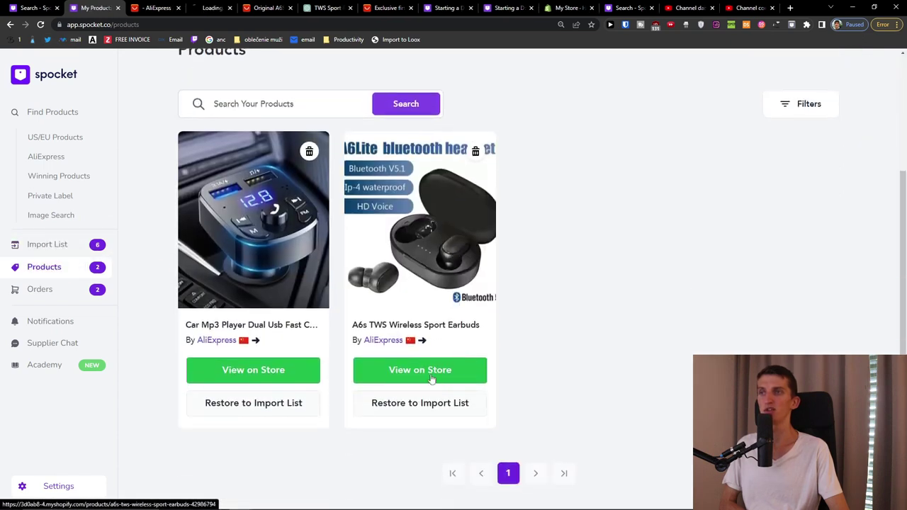
Step: Compare the earbuds' green, black, white, blue and pink swatches, settling on Pink
left_click(203, 5)
scroll(429, 249, "down", 3)
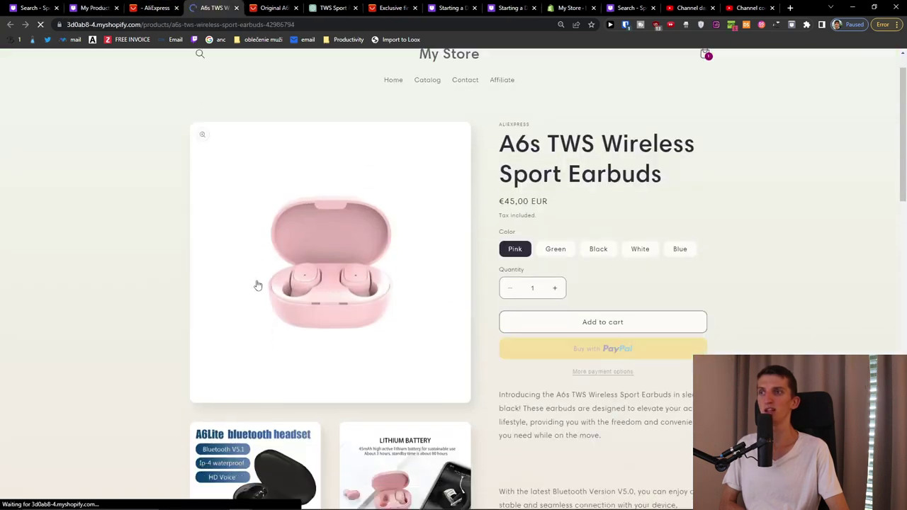
left_click(555, 219)
left_click(598, 190)
left_click(640, 190)
left_click(680, 190)
left_click(516, 189)
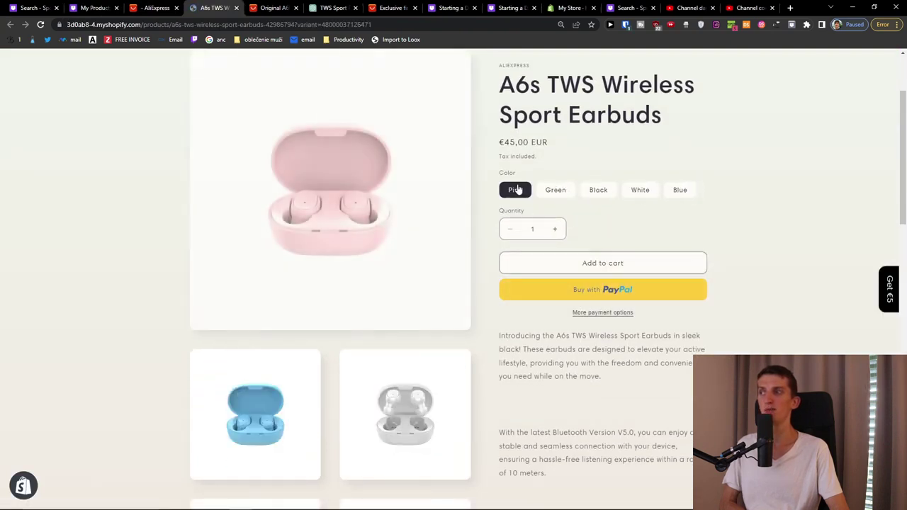
left_click(630, 194)
left_click(555, 190)
left_click(515, 190)
Step: Add the pink earbuds to the cart, remove the Solar Surveillance Camera, and reach checkout at €45
left_click(602, 263)
left_click(626, 233)
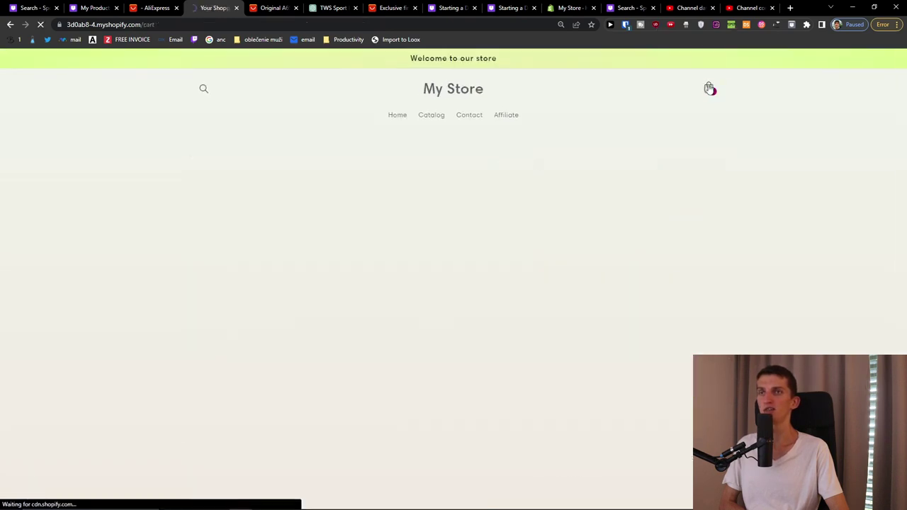
scroll(425, 205, "down", 1)
left_click(611, 271)
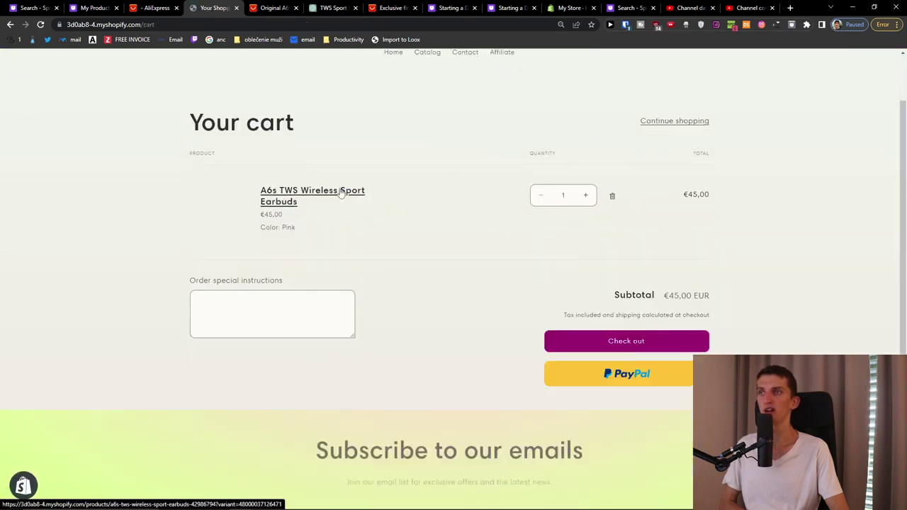
left_click(666, 350)
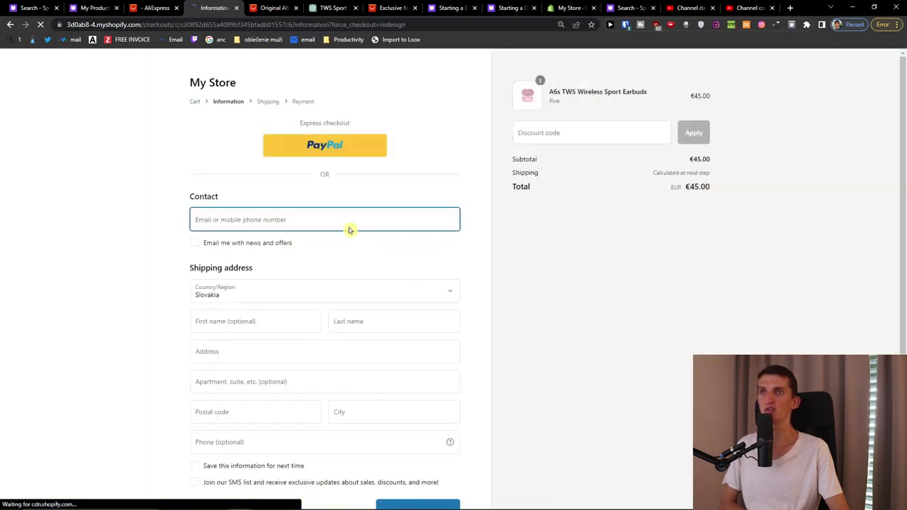
left_click(152, 7)
left_click(220, 6)
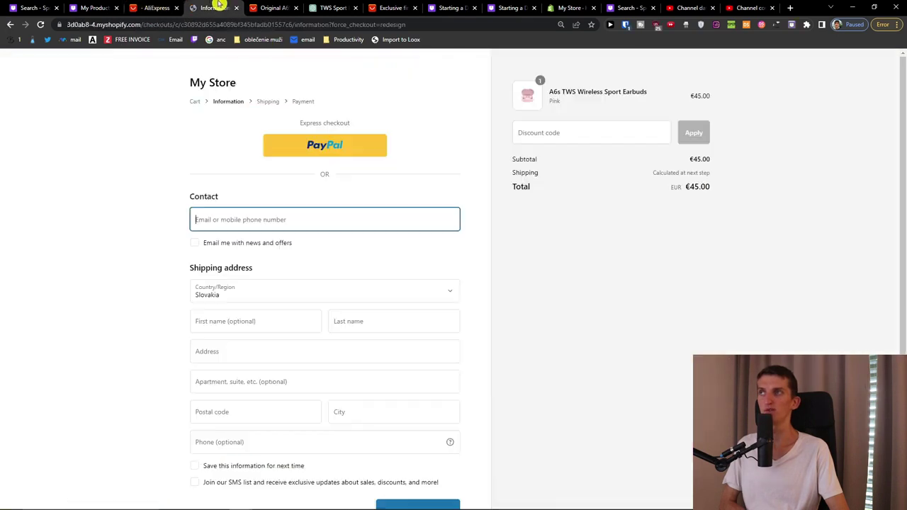
left_click(97, 6)
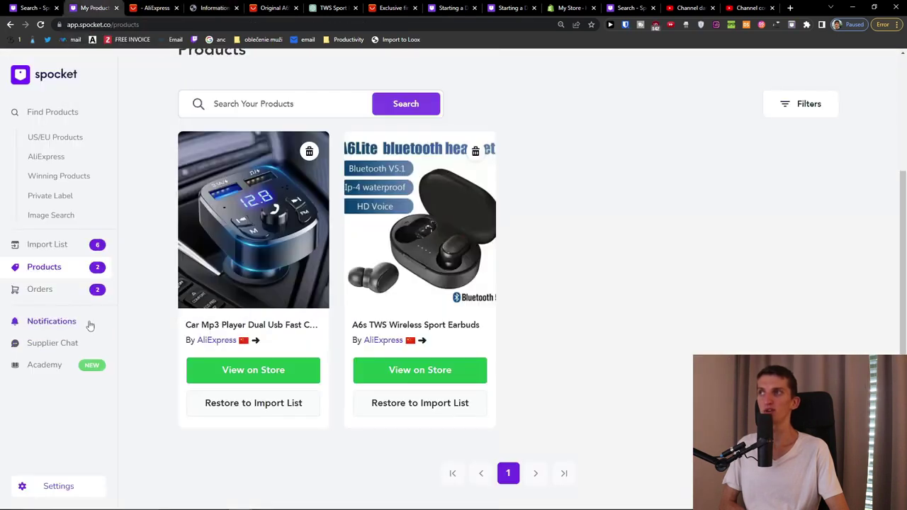
Step: Attempt supplier checkout for order 1008's car MP3 player and dismiss the resulting SKU ID error
left_click(64, 291)
scroll(283, 297, "down", 1)
scroll(284, 297, "down", 2)
scroll(258, 292, "up", 1)
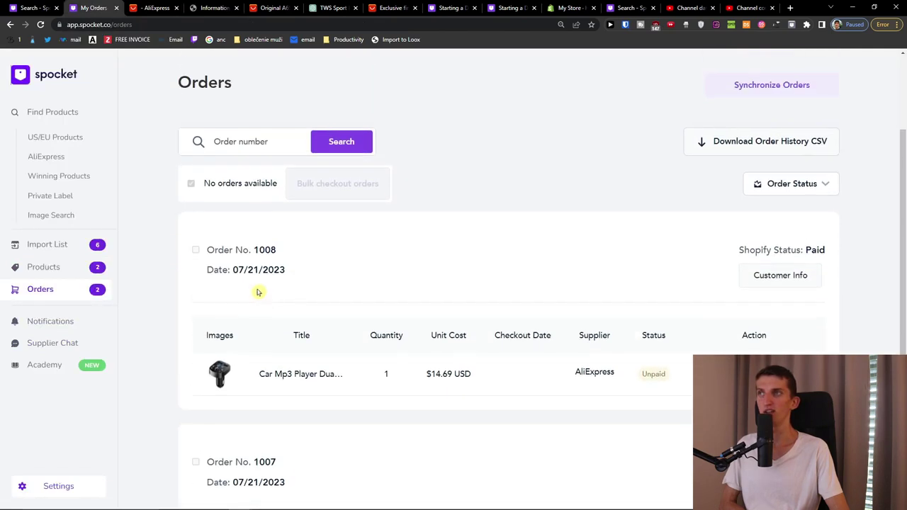
scroll(283, 329, "down", 1)
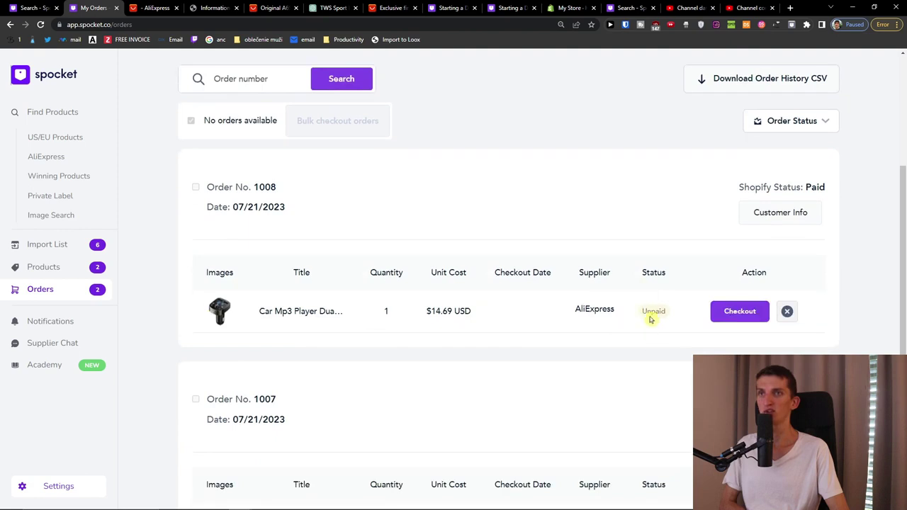
left_click(735, 316)
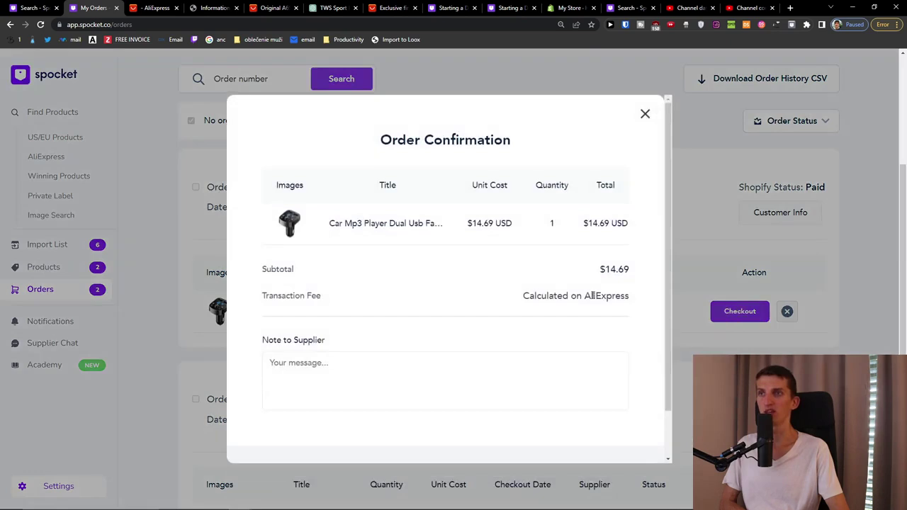
scroll(554, 366, "down", 1)
left_click(599, 419)
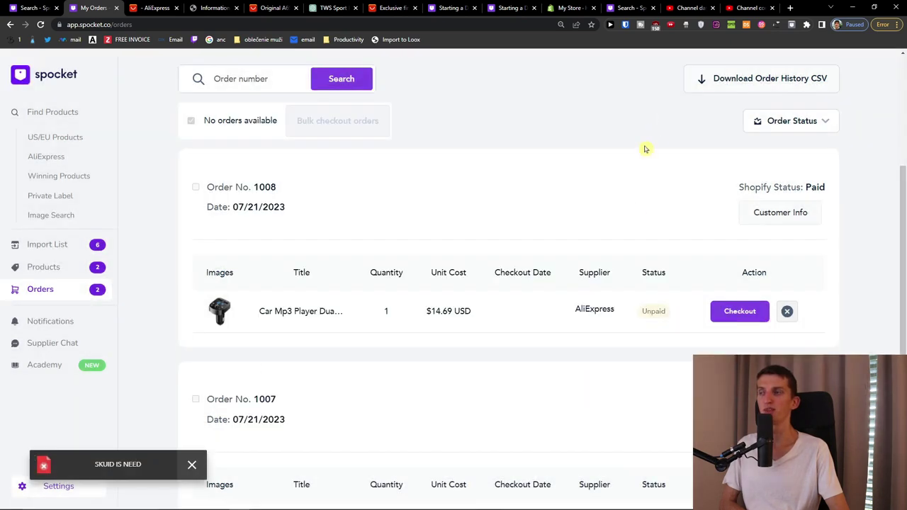
scroll(225, 417, "up", 1)
left_click(192, 465)
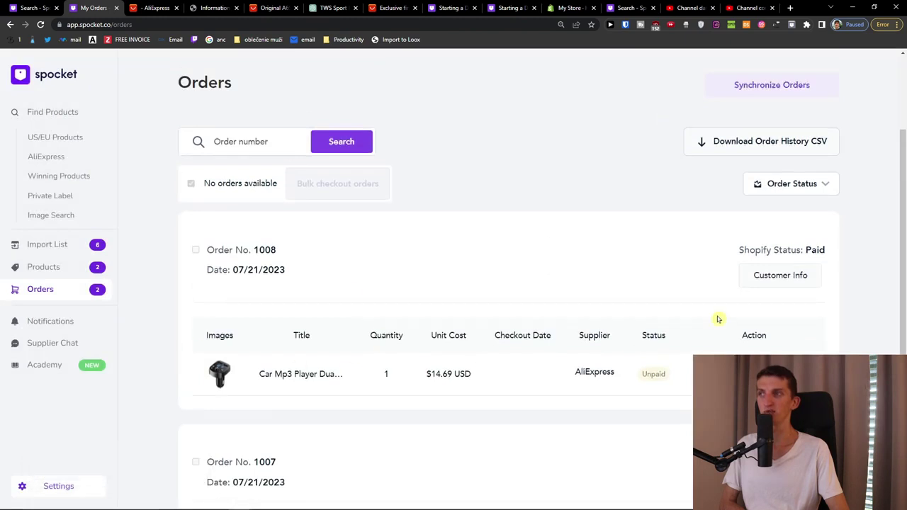
left_click(76, 177)
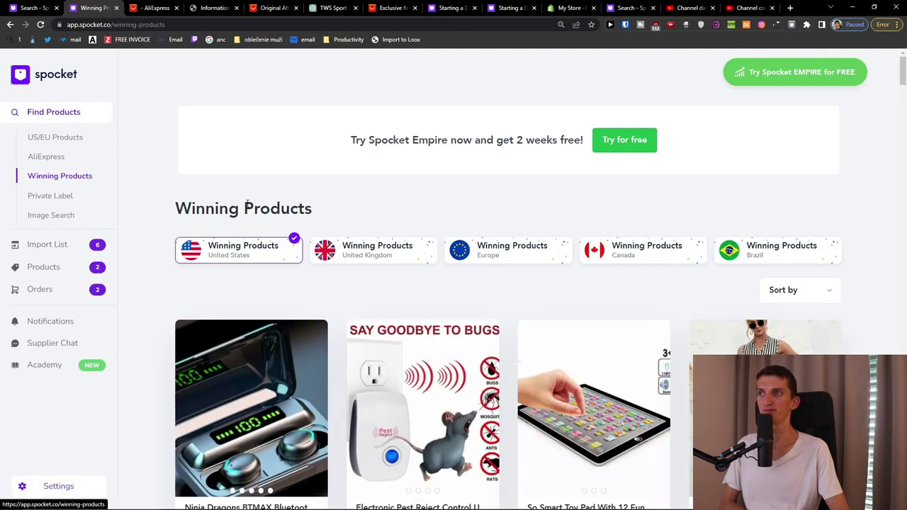
Step: Sort Winning Products by Price: low to high
scroll(291, 205, "down", 1)
scroll(291, 204, "down", 1)
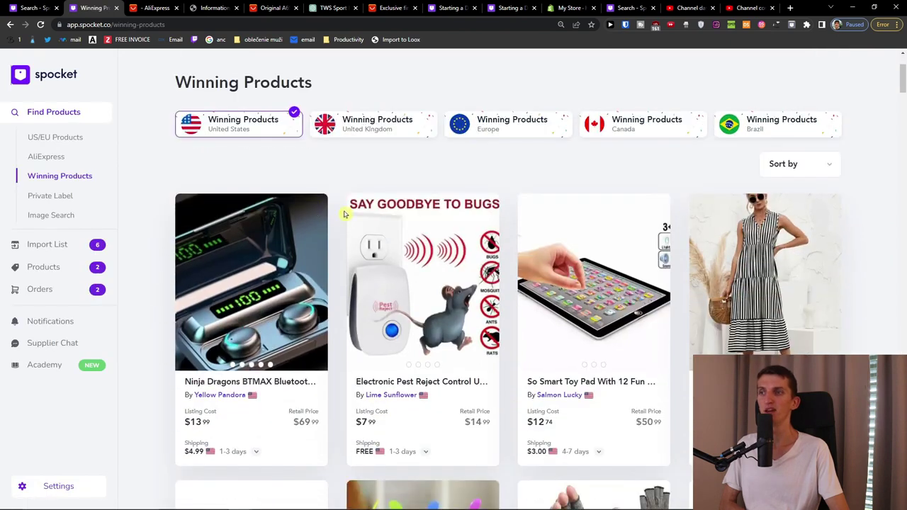
scroll(344, 210, "down", 1)
scroll(567, 226, "up", 2)
left_click(826, 229)
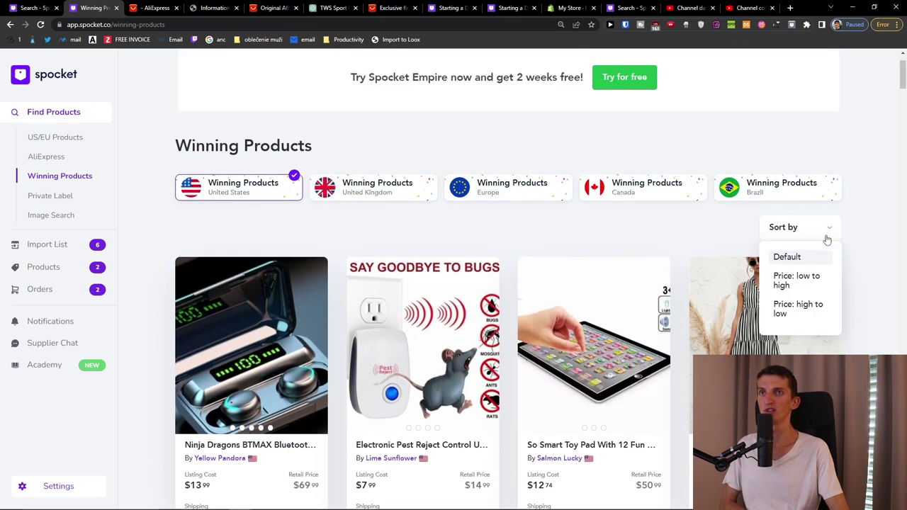
left_click(802, 282)
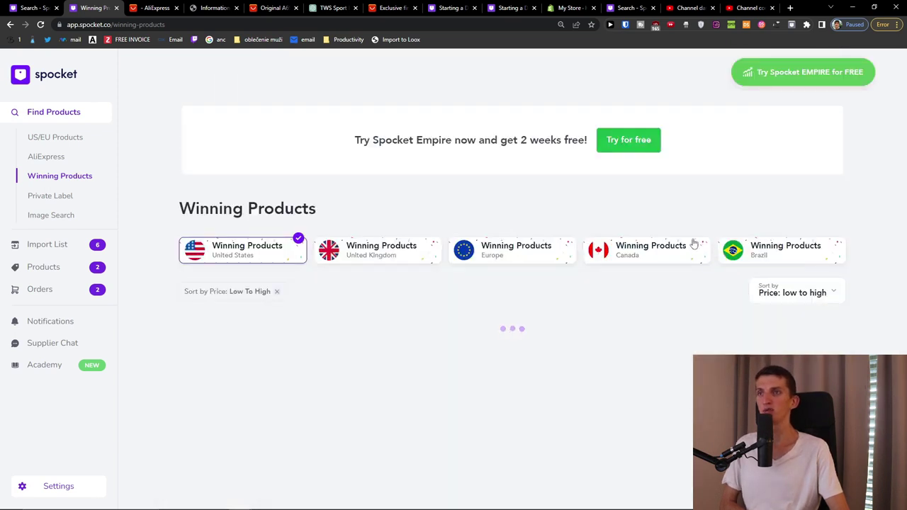
Step: Check the Cotton Baby Romper's shipping costs ($1.86) in its shipping details
scroll(693, 241, "down", 3)
scroll(691, 238, "down", 4)
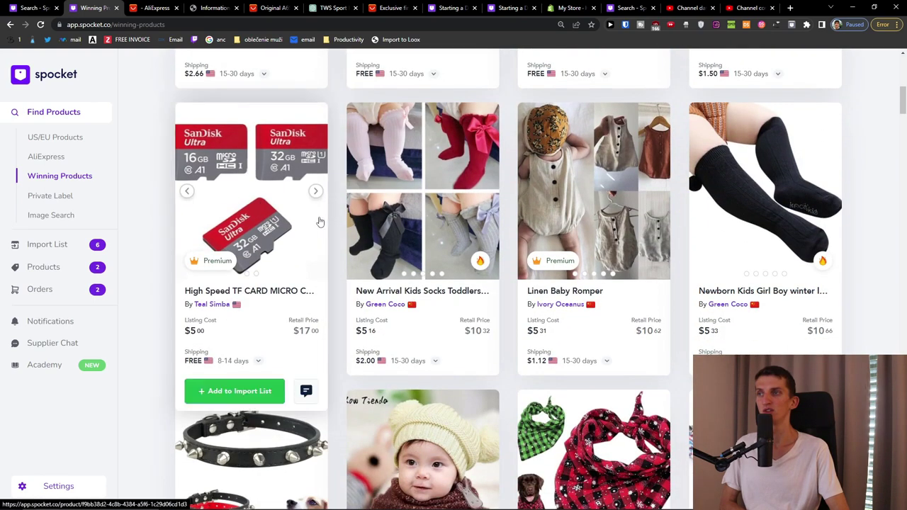
scroll(320, 221, "down", 3)
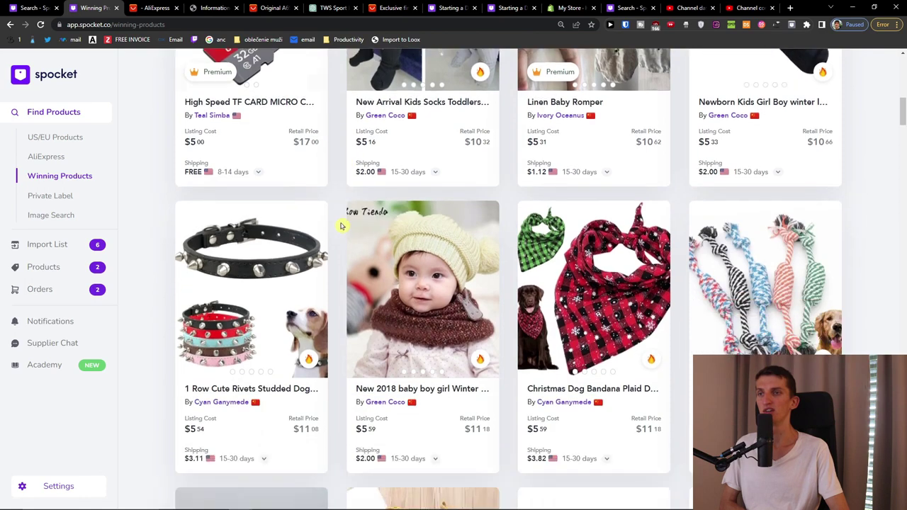
scroll(341, 225, "down", 1)
scroll(340, 226, "down", 3)
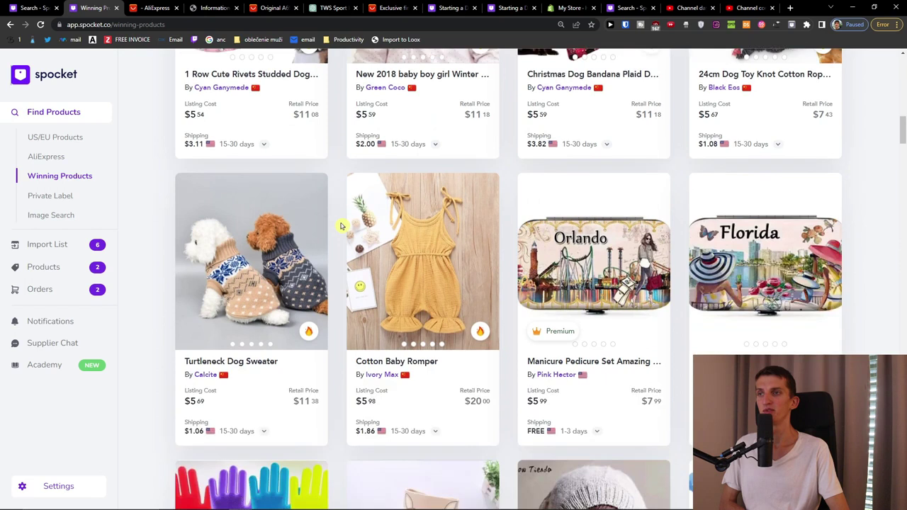
scroll(340, 226, "down", 1)
left_click(432, 371)
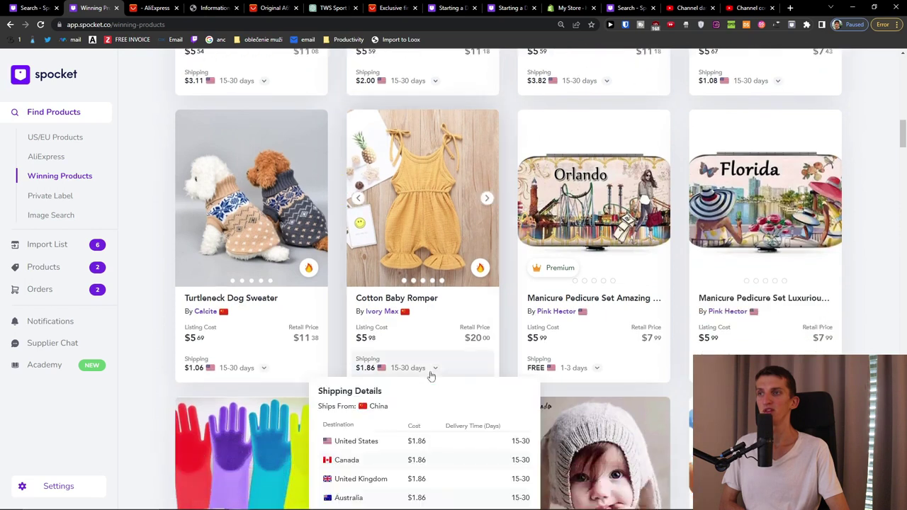
scroll(453, 318, "down", 3)
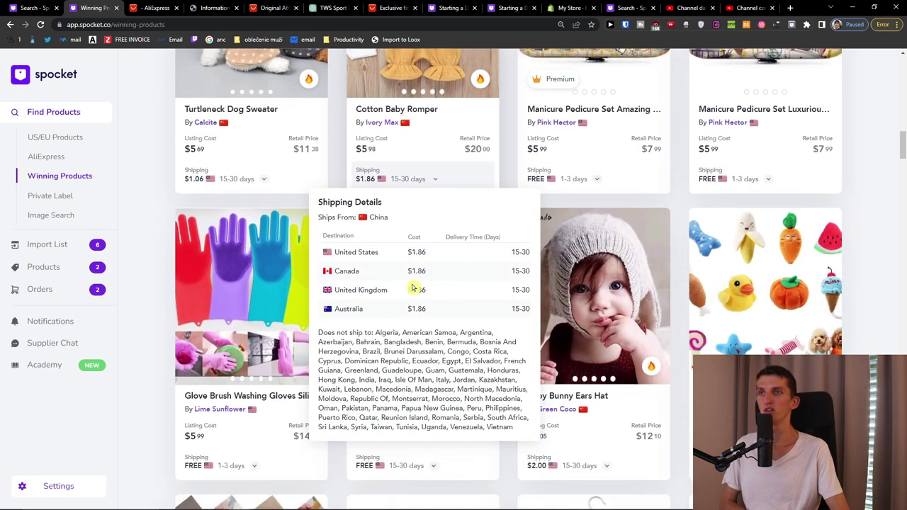
left_click(145, 234)
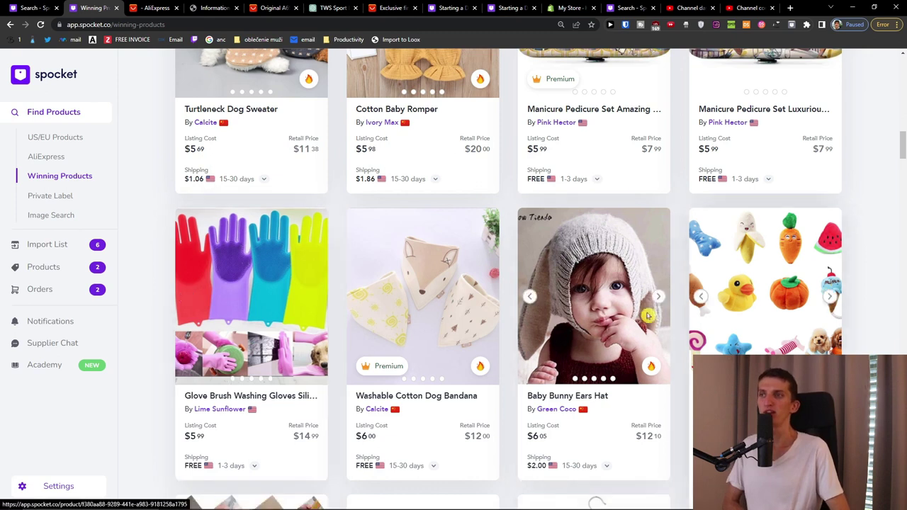
Step: Open the Cotton Baby Romper listing in a new tab
scroll(430, 295, "up", 1)
scroll(430, 295, "up", 2)
right_click(418, 204)
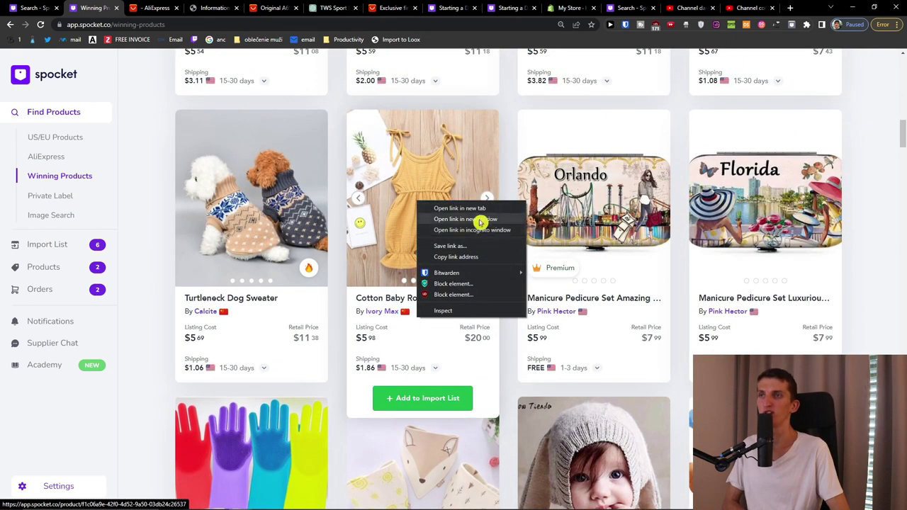
left_click(414, 177)
left_click(85, 8)
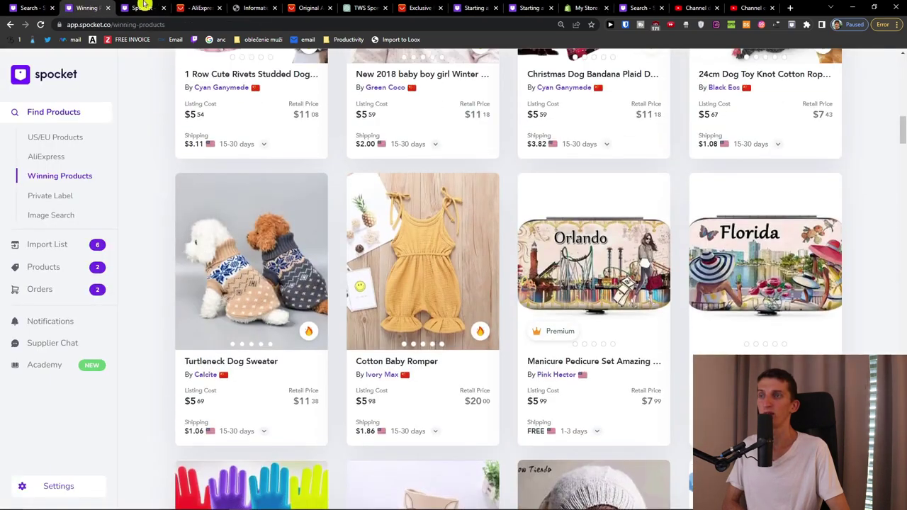
Step: Run a Google image search on the romper photo and adjust the Lens selection area
left_click(142, 8)
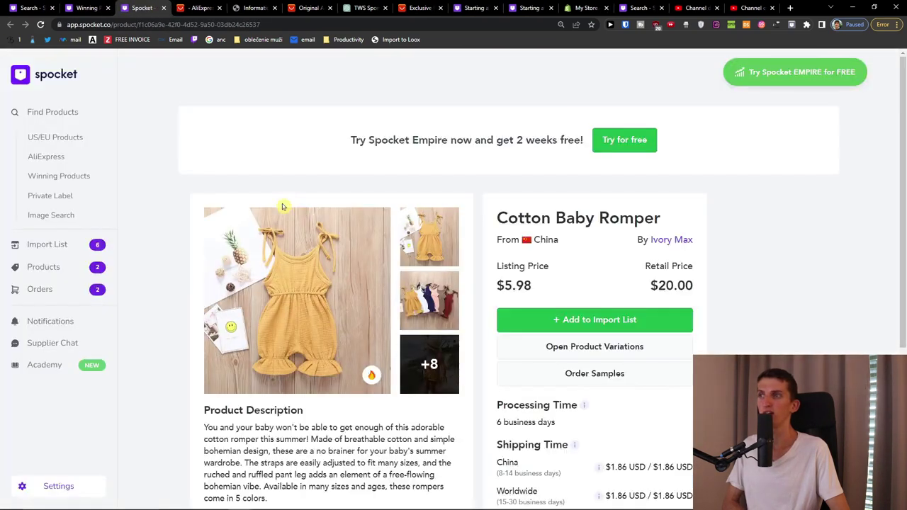
right_click(309, 260)
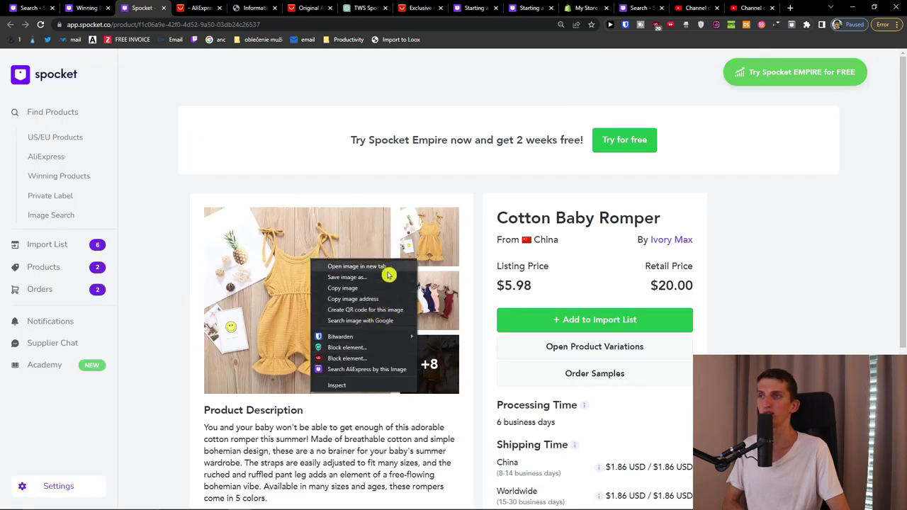
left_click(374, 320)
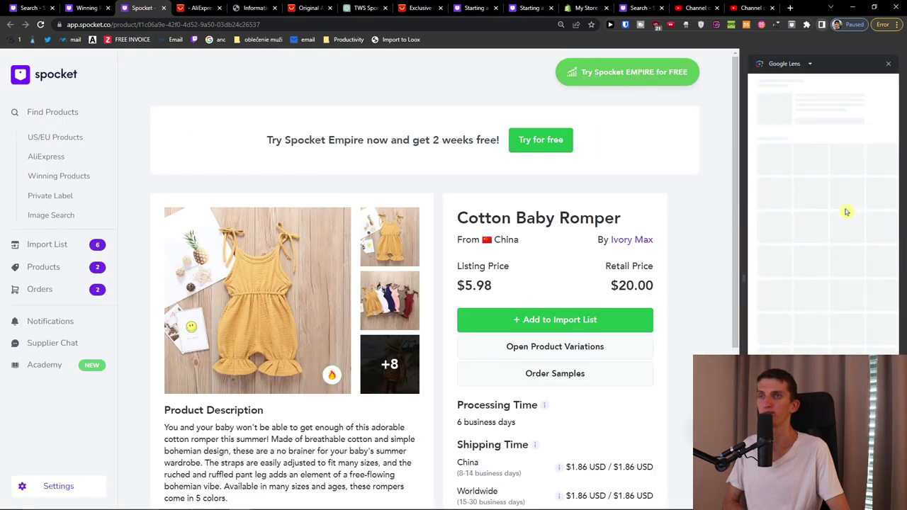
left_click_drag(791, 241, 778, 240)
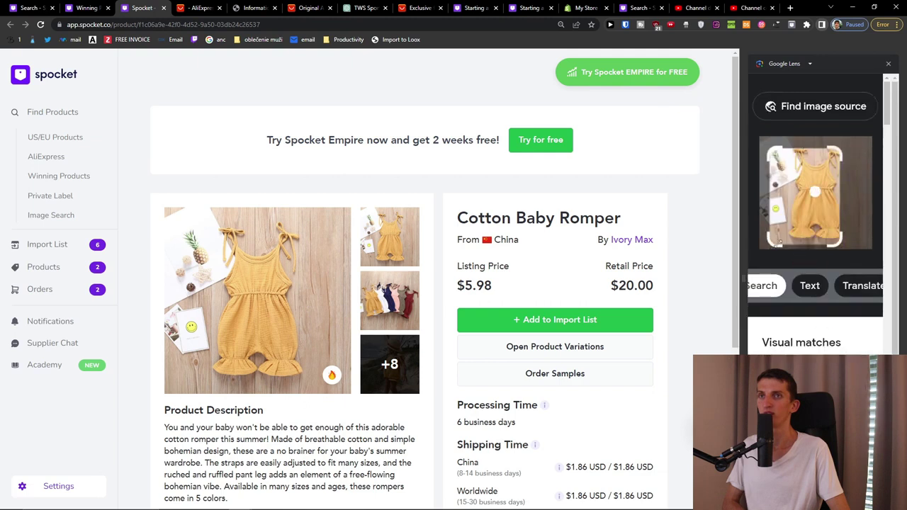
left_click_drag(847, 146, 810, 157)
left_click_drag(814, 201, 789, 241)
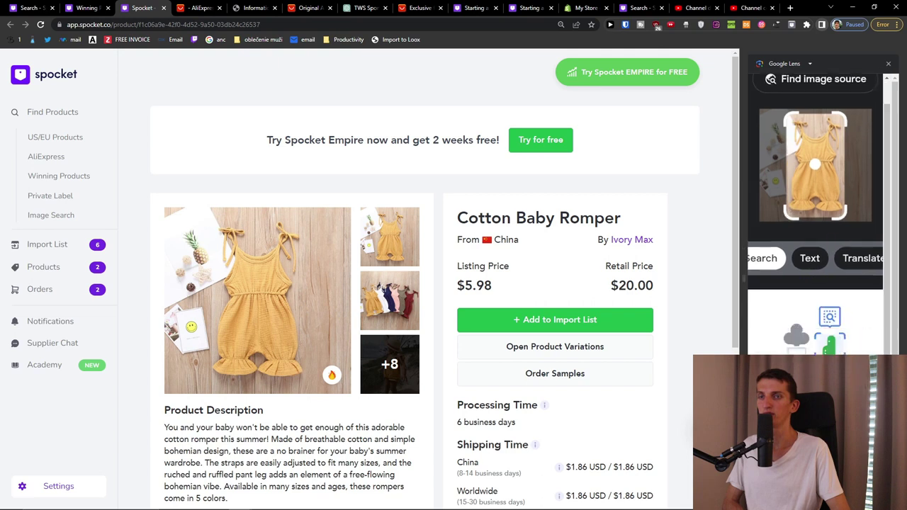
Step: Search the enlarged romper photo, select the whole romper, and open the Alibaba visual match
left_click(288, 340)
right_click(273, 288)
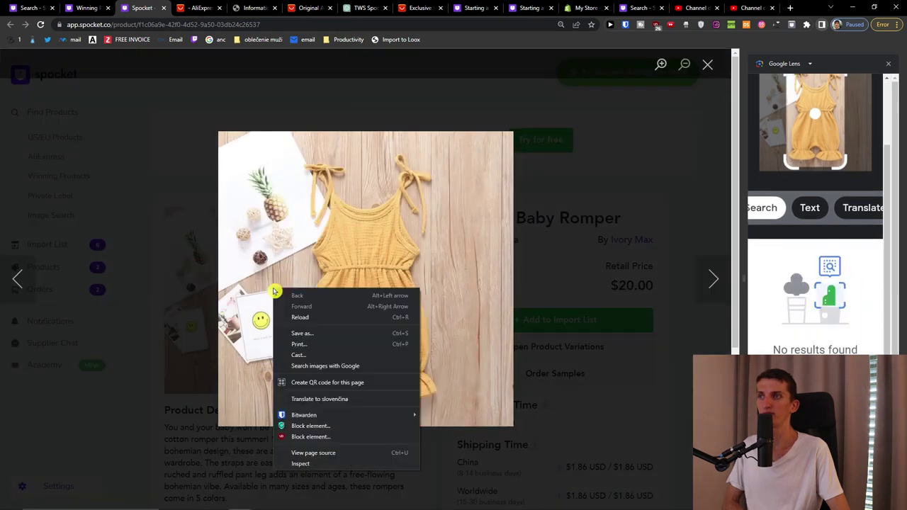
left_click(389, 366)
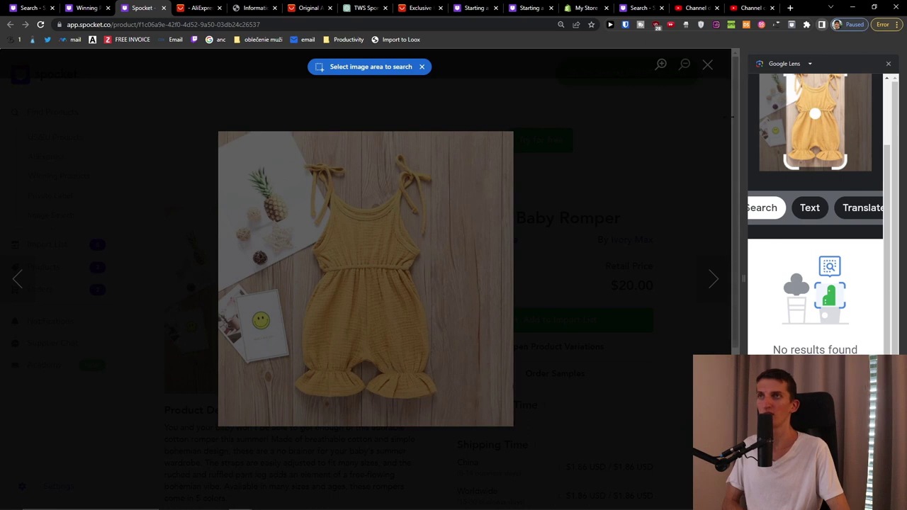
scroll(810, 243, "up", 3)
left_click(887, 63)
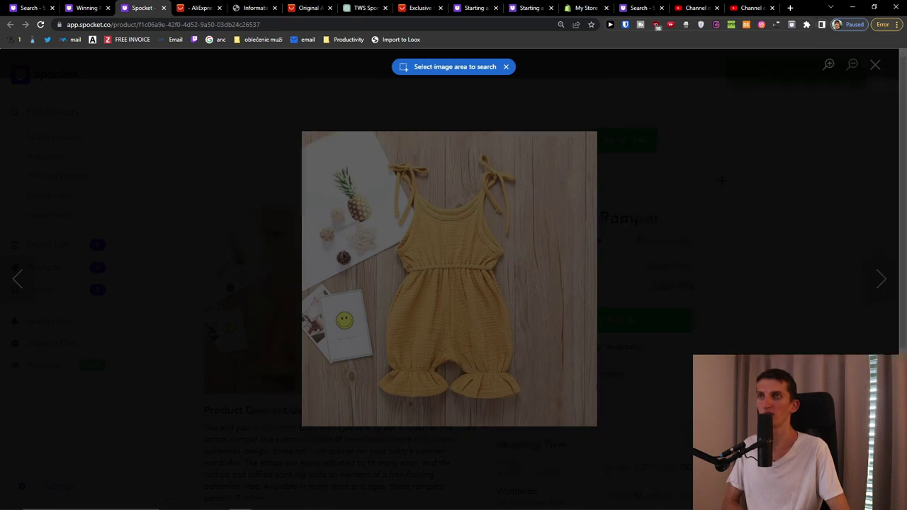
left_click_drag(392, 161, 531, 412)
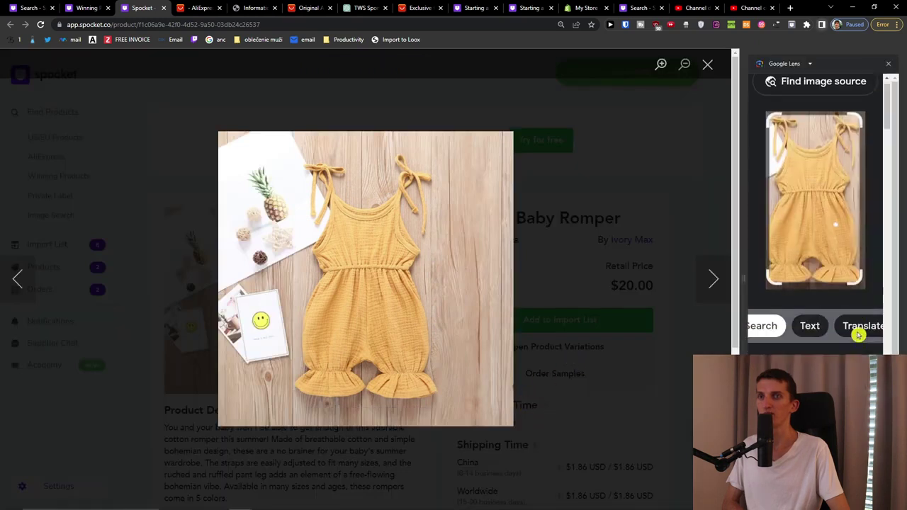
scroll(836, 333, "down", 3)
scroll(795, 346, "down", 2)
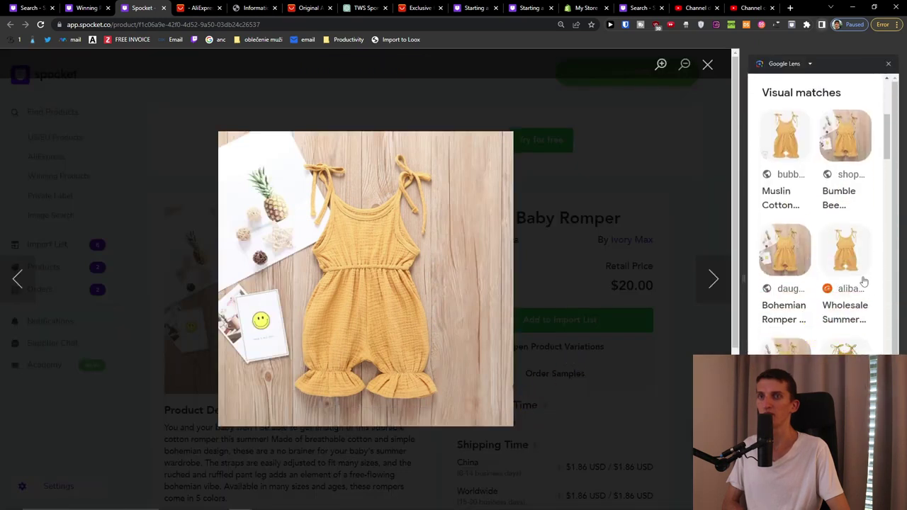
left_click(224, 7)
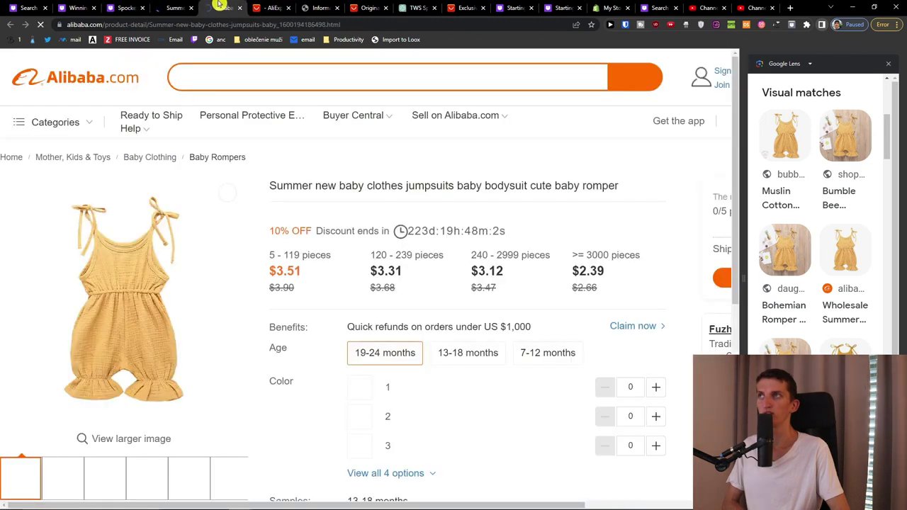
Step: Close the enlarged Spocket photo and review the Alibaba romper's bulk price tiers ($3.51–$2.39)
left_click(139, 6)
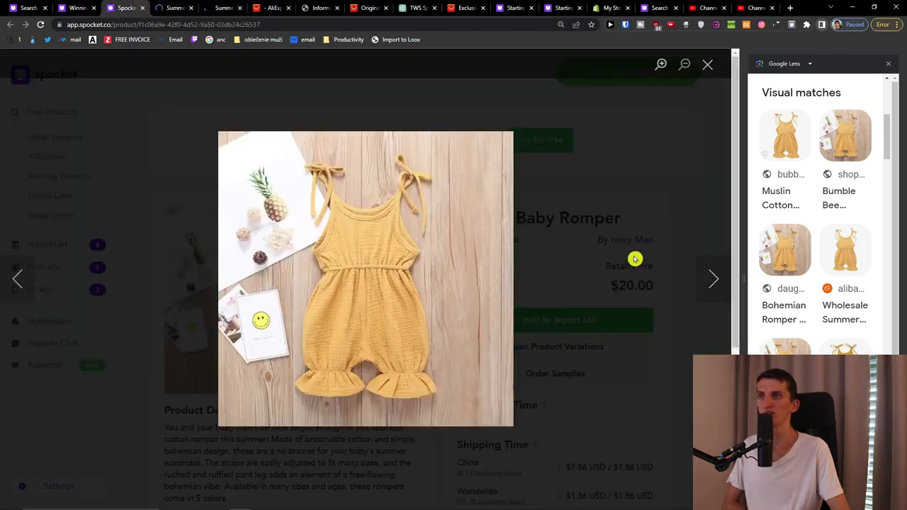
left_click(593, 257)
left_click(233, 6)
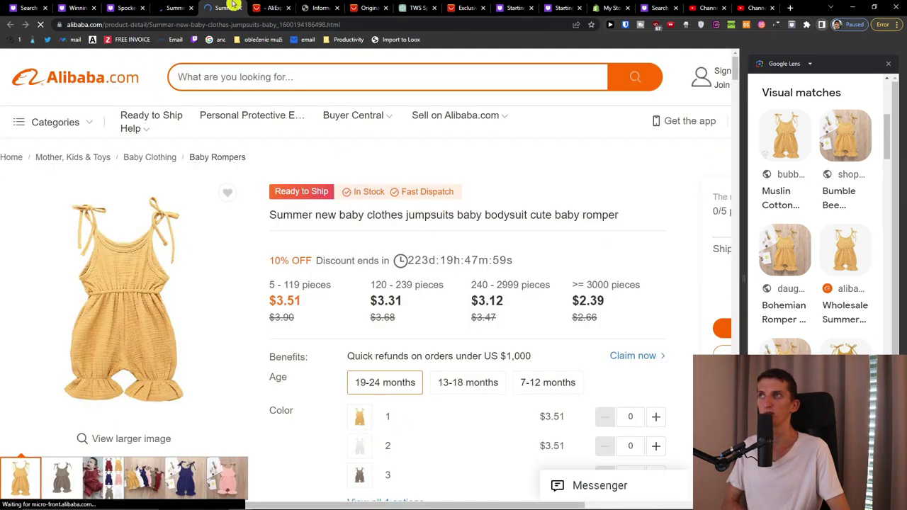
scroll(337, 153, "down", 3)
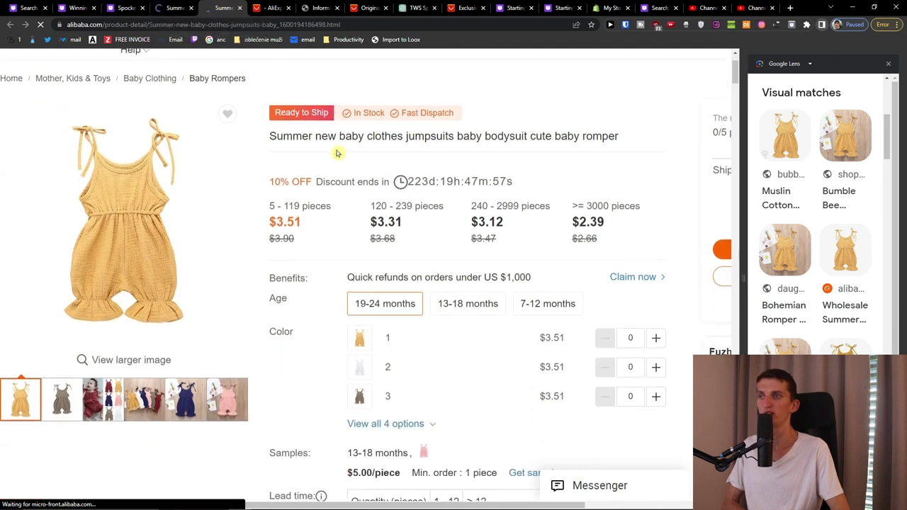
scroll(338, 165, "down", 1)
scroll(337, 170, "up", 3)
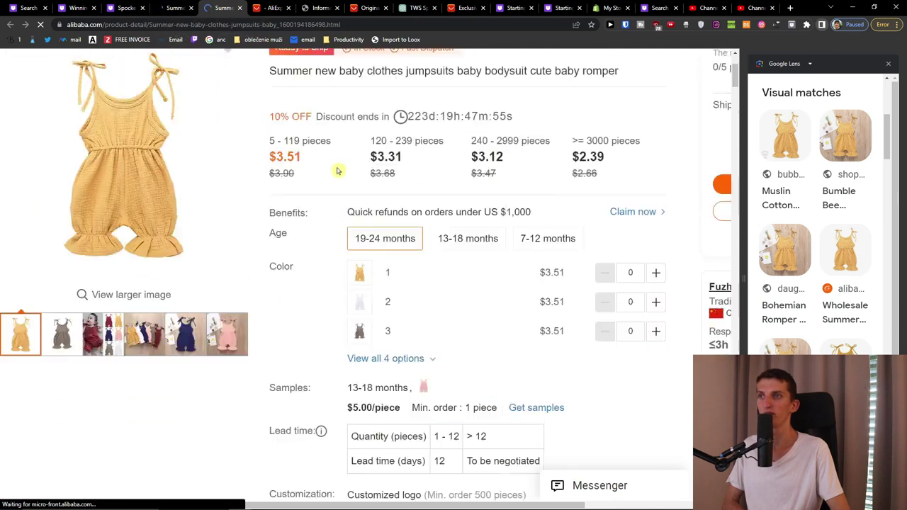
scroll(368, 182, "up", 1)
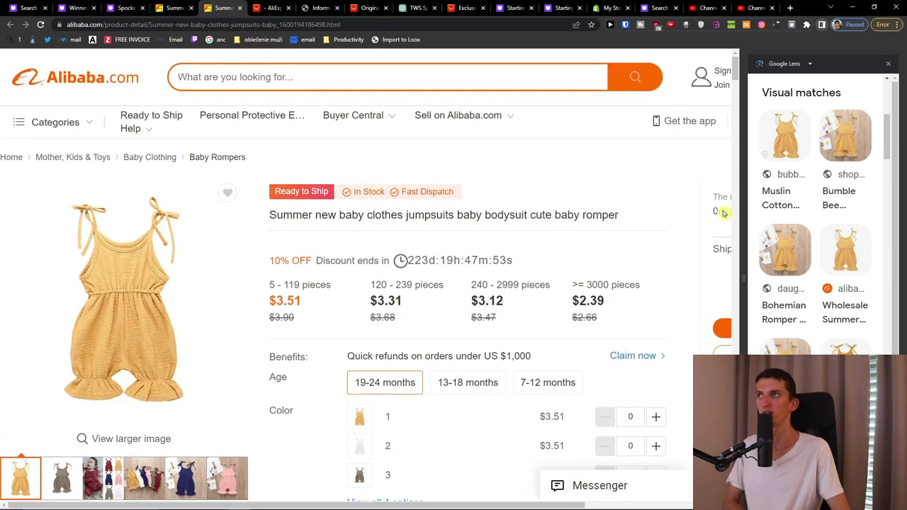
scroll(836, 254, "down", 3)
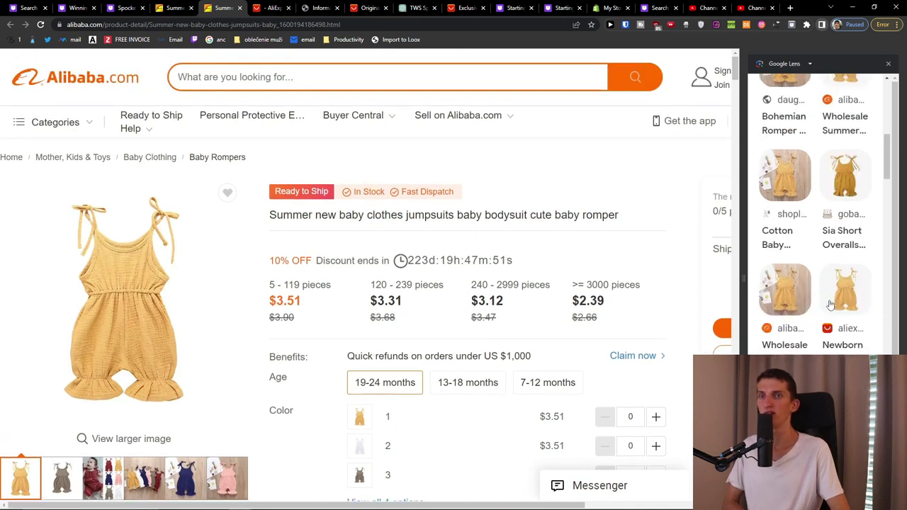
Step: Open the AliExpress visual match in a new tab placed beside the Alibaba listing
double_click(831, 304)
left_click_drag(282, 5, 194, 7)
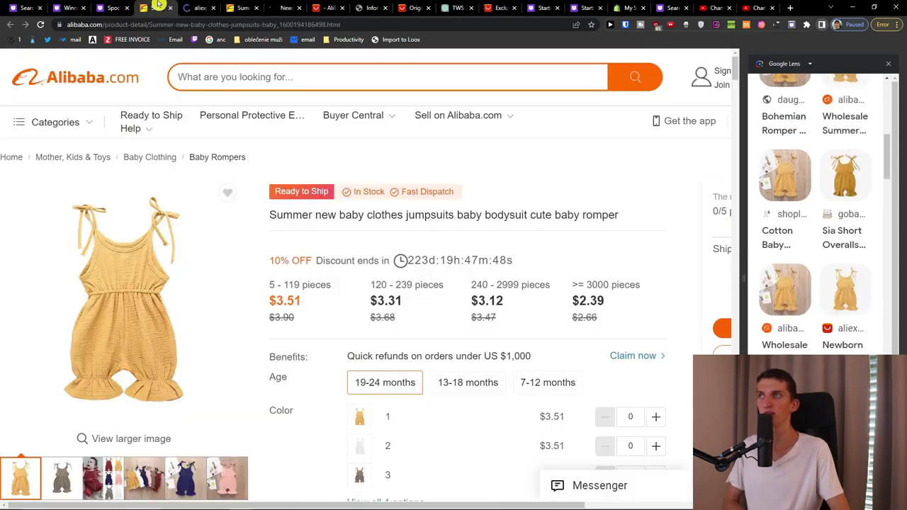
left_click(170, 6)
scroll(306, 239, "down", 1)
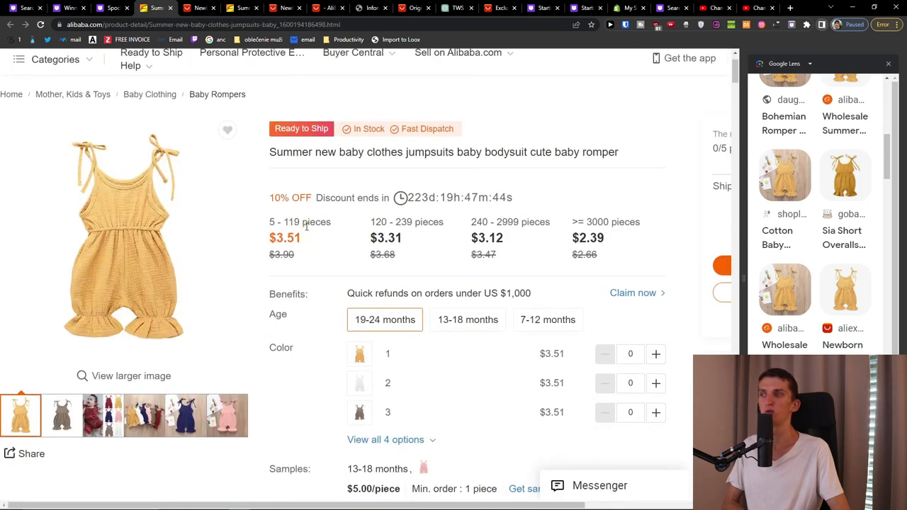
scroll(572, 170, "up", 1)
Step: Compare Spocket's $5.98 romper price against the Alibaba price tiers
left_click(128, 6)
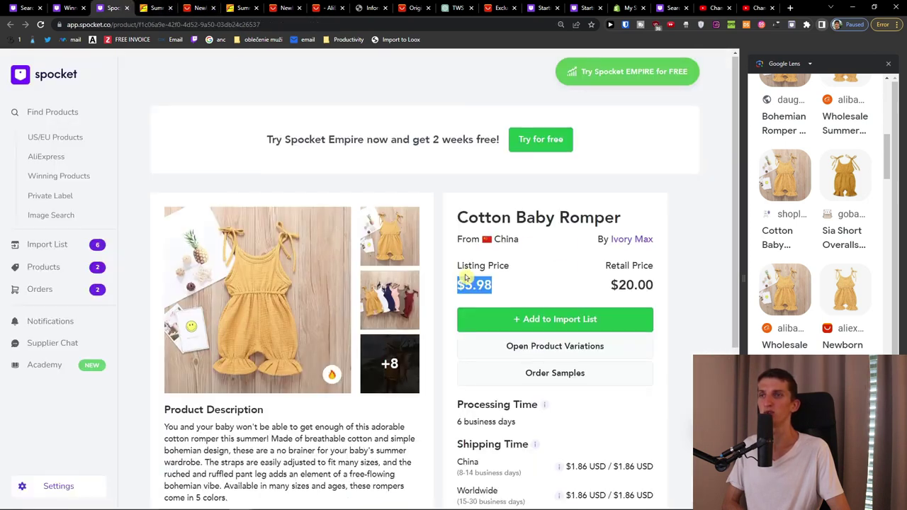
scroll(453, 276, "down", 2)
scroll(449, 283, "down", 1)
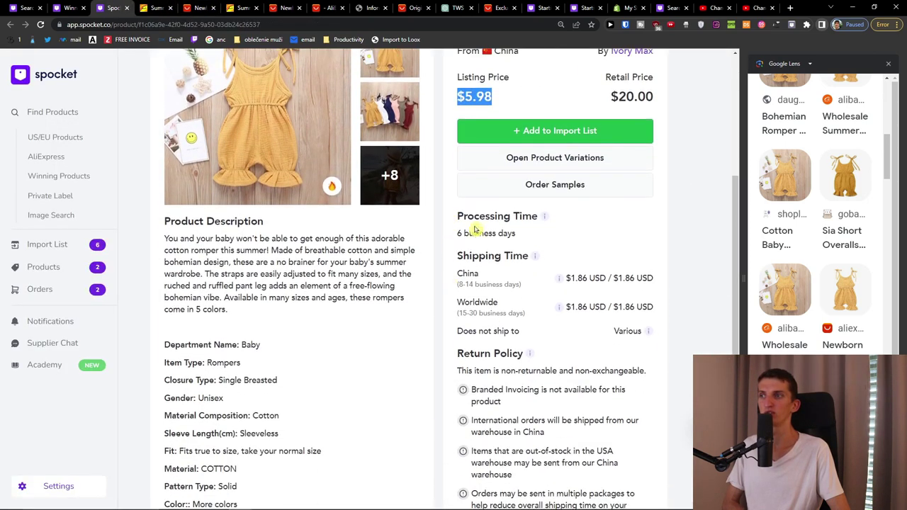
left_click_drag(457, 233, 530, 245)
scroll(531, 245, "down", 1)
scroll(510, 244, "up", 3)
double_click(495, 232)
left_click(171, 6)
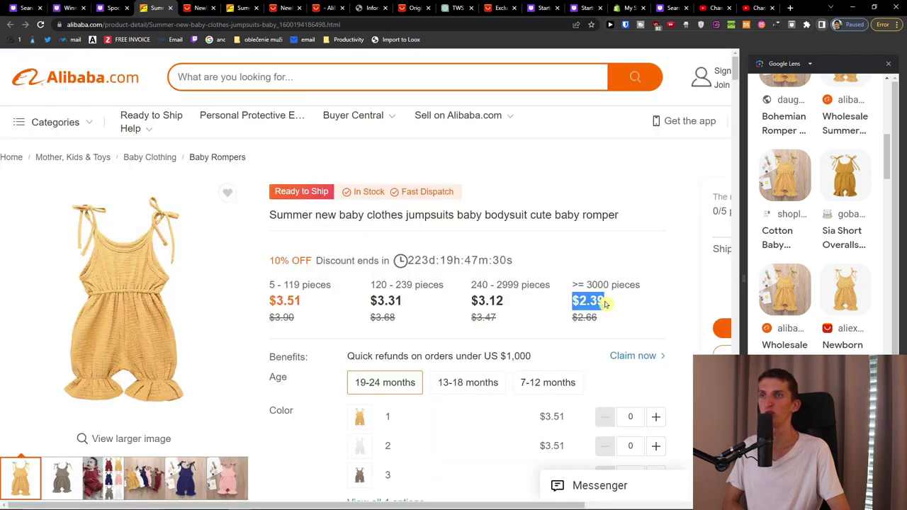
scroll(810, 331, "down", 3)
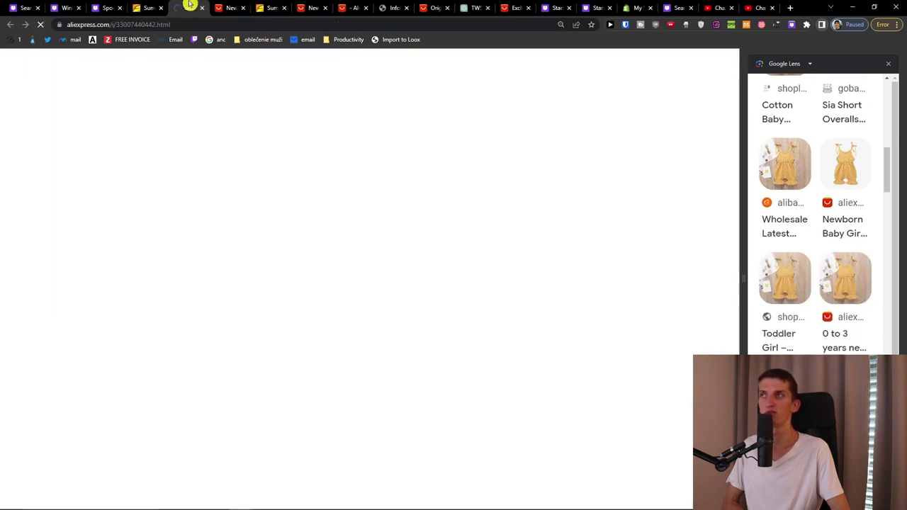
Step: Review the US $12.72 AliExpress romper, then open a second match at US $6.71
scroll(355, 197, "down", 1)
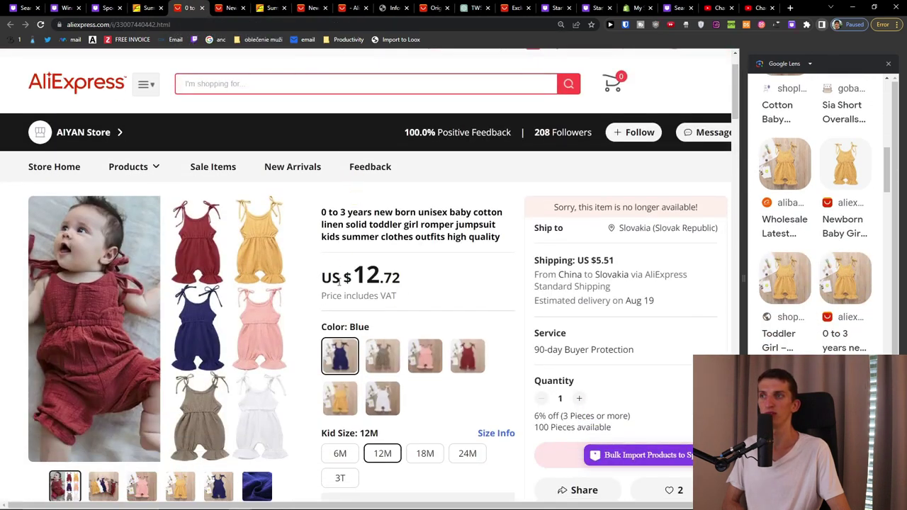
scroll(412, 262, "down", 2)
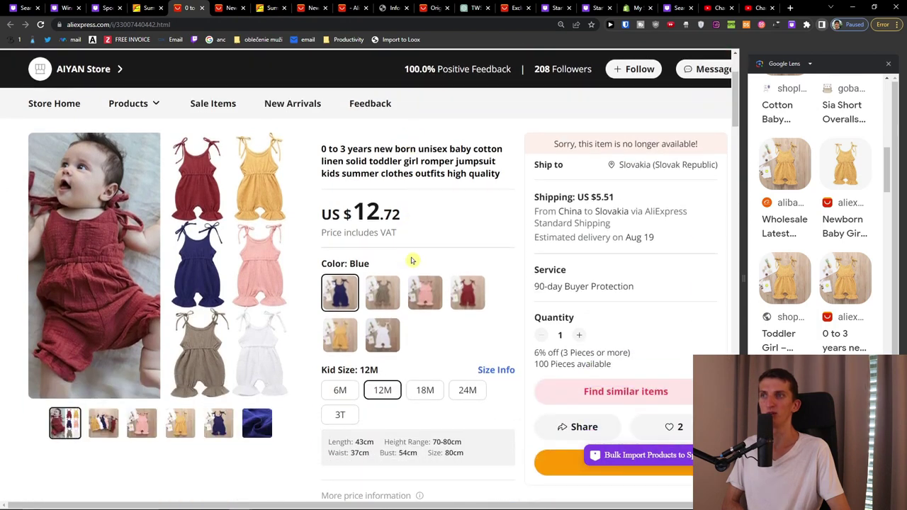
scroll(838, 303, "down", 4)
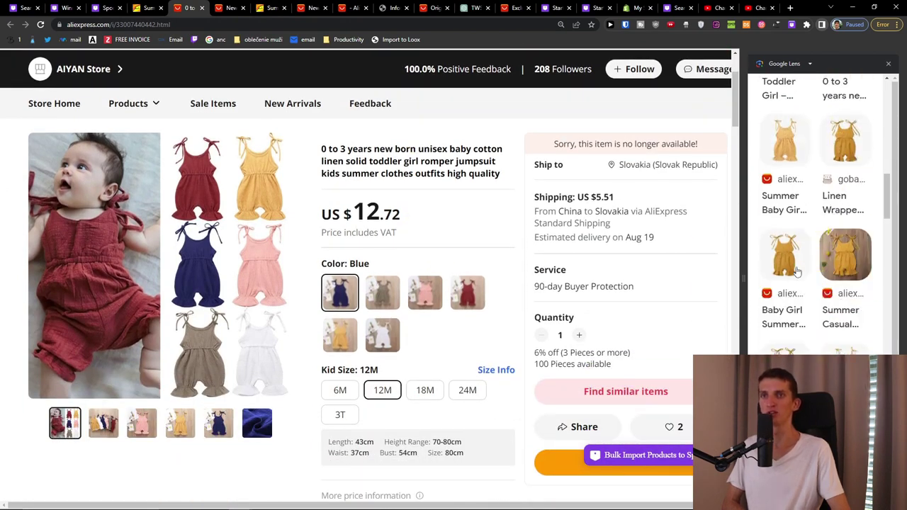
left_click(843, 255)
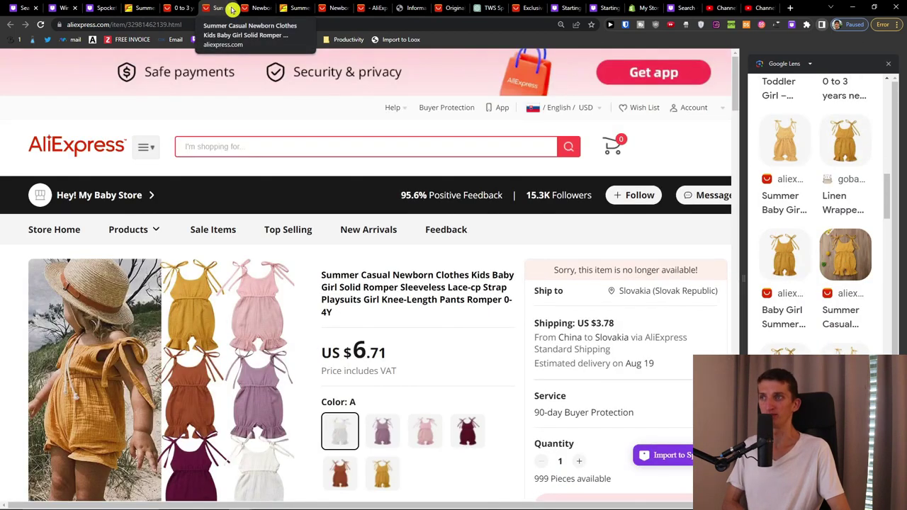
Step: Open MoonBun's Sleeveless Ruffle Short Romper from the Lens results
scroll(789, 258, "down", 5)
scroll(788, 257, "down", 2)
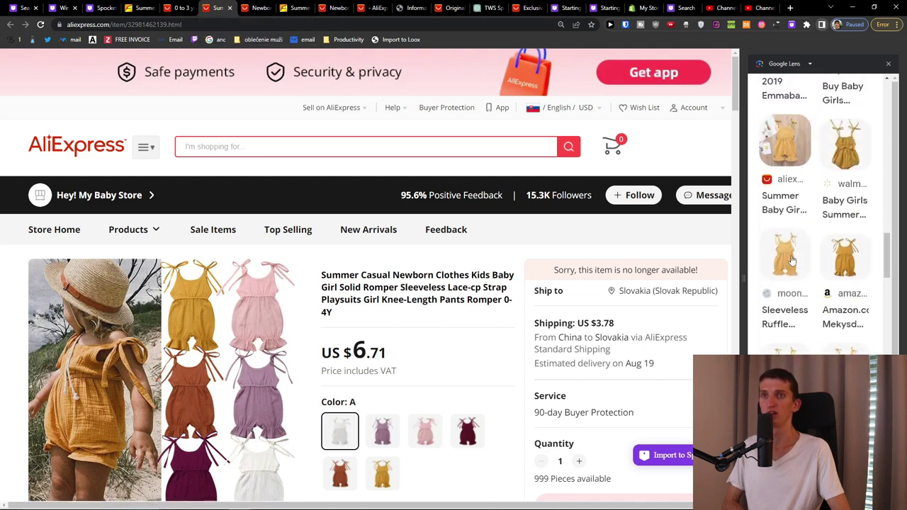
left_click(786, 261)
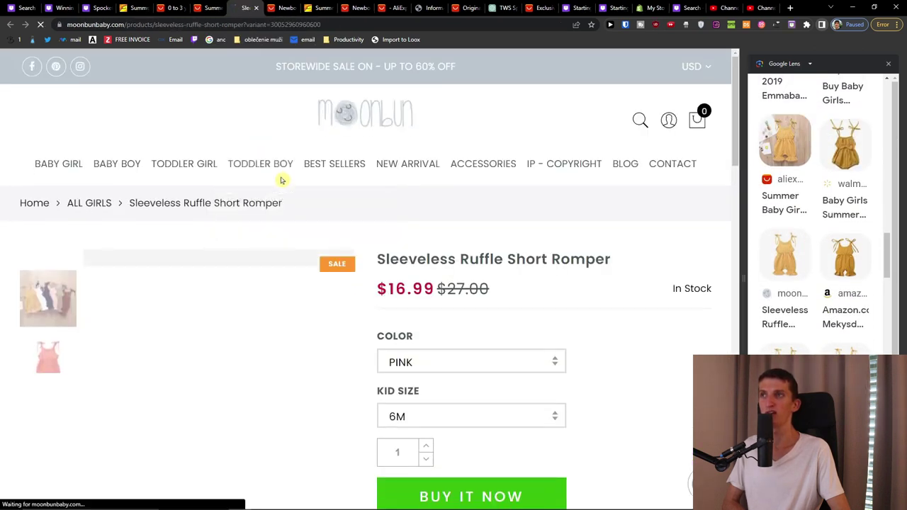
Step: Dismiss the location notice, reorder the tabs, and close the image search results
scroll(563, 274, "down", 4)
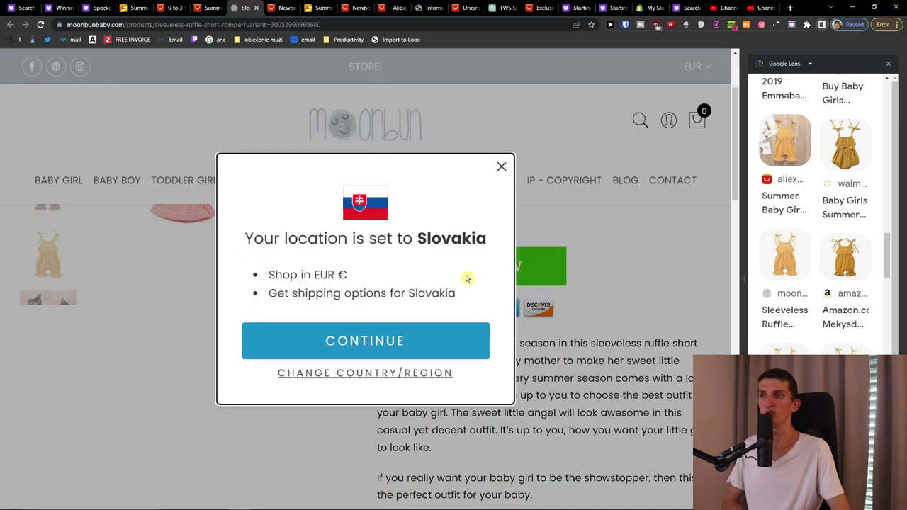
left_click(502, 168)
scroll(425, 312, "down", 1)
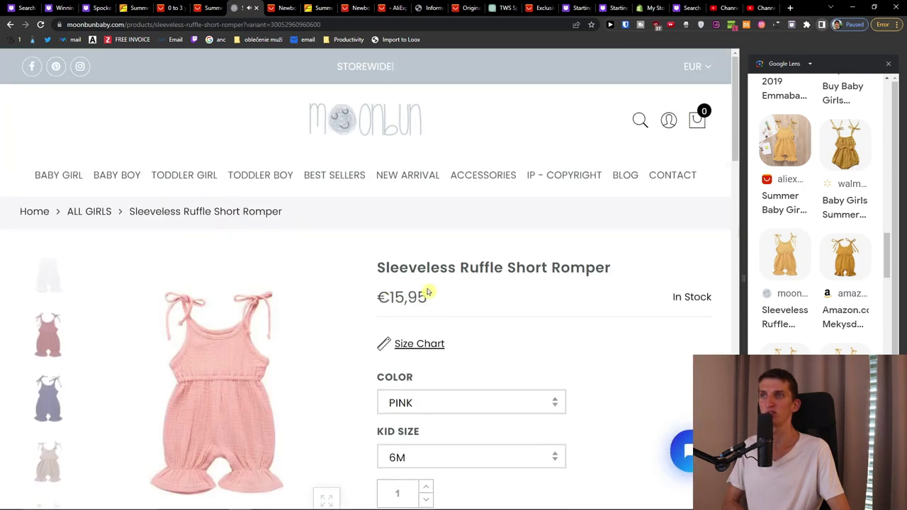
left_click(167, 7)
left_click(132, 6)
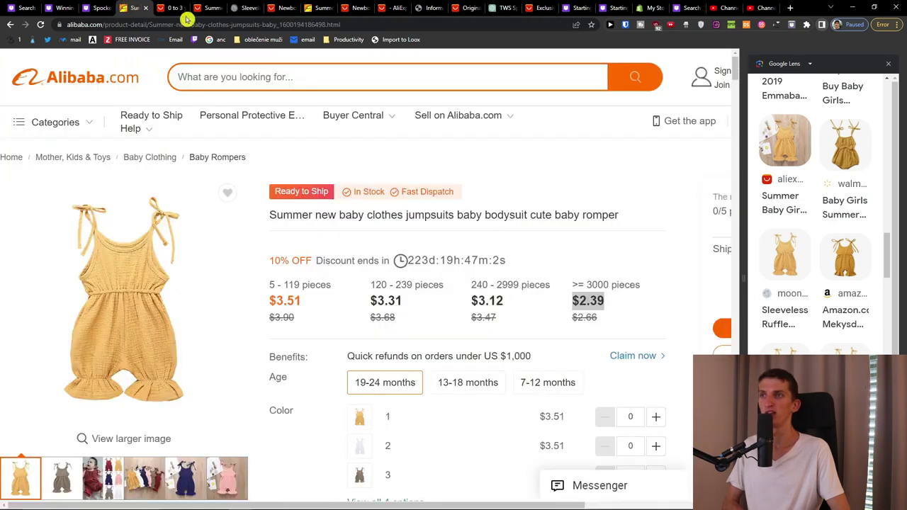
left_click_drag(99, 7, 170, 7)
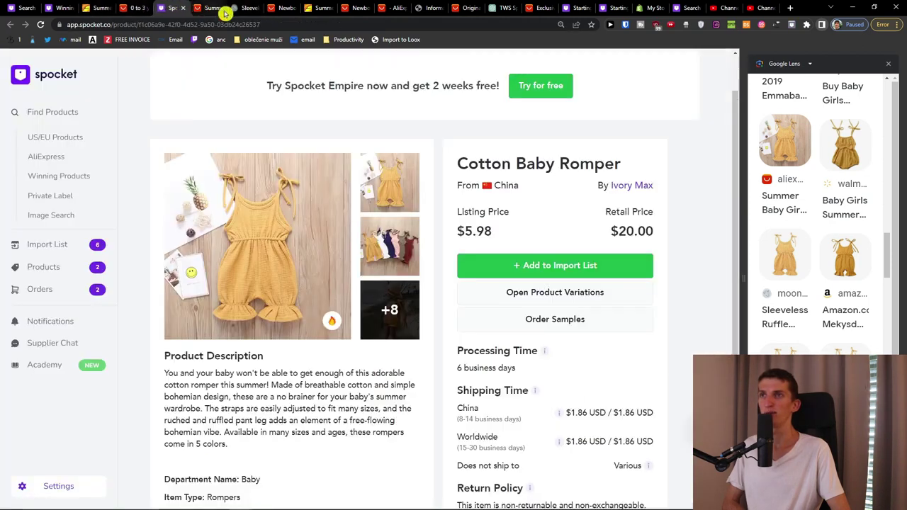
left_click(887, 67)
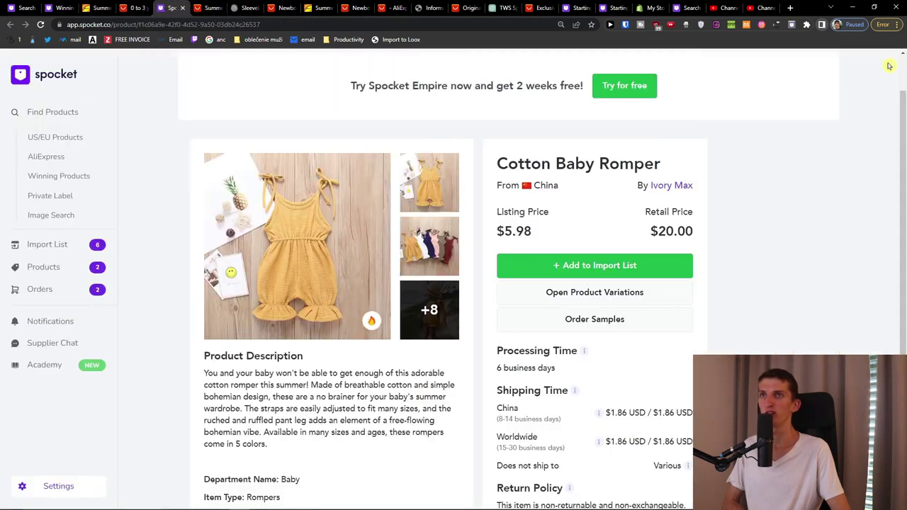
Step: Add the pink 6M Sleeveless Ruffle Short Romper to the cart and review the cart
left_click(248, 6)
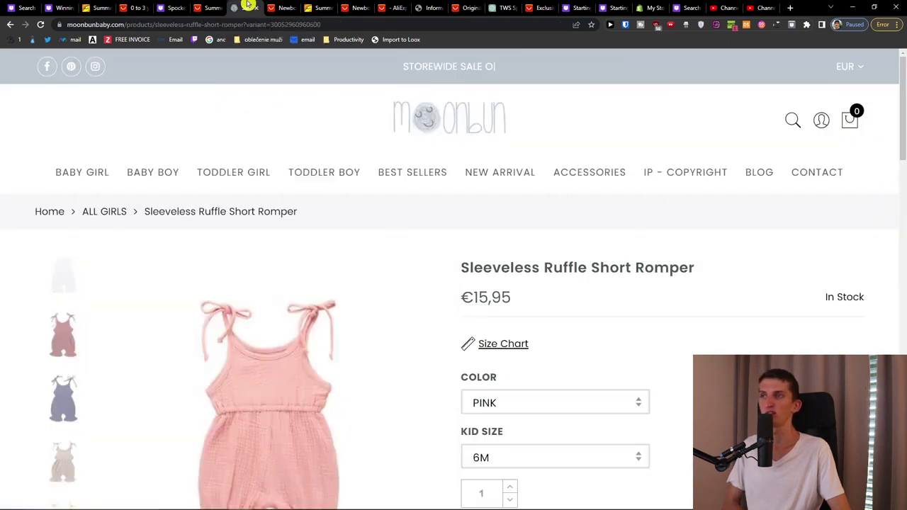
scroll(613, 283, "down", 4)
left_click(562, 270)
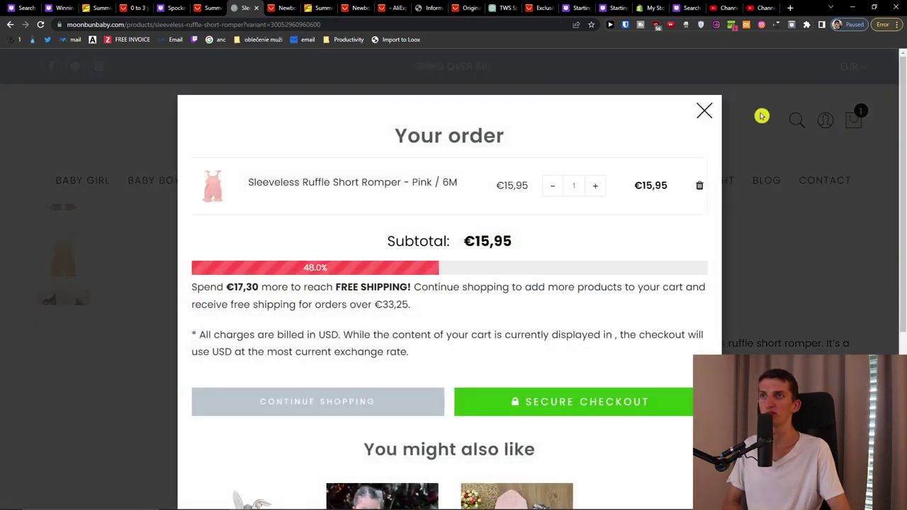
left_click(704, 110)
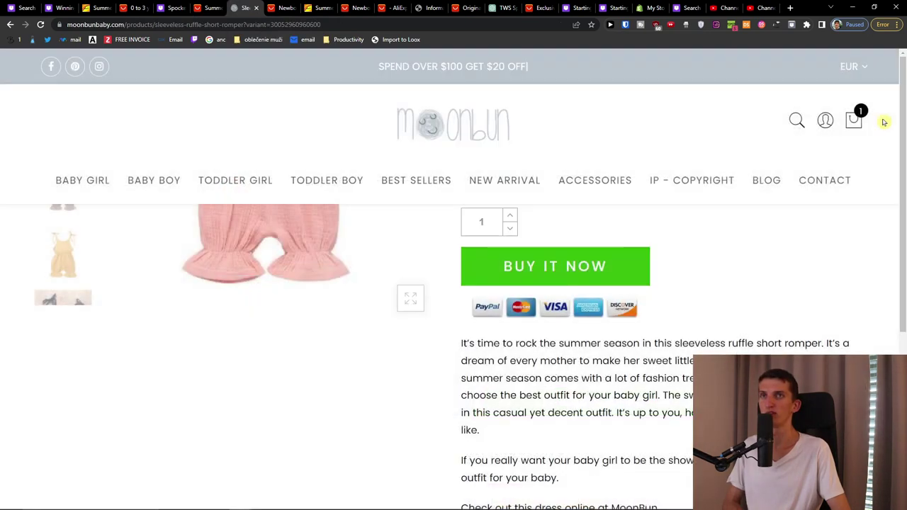
left_click(854, 121)
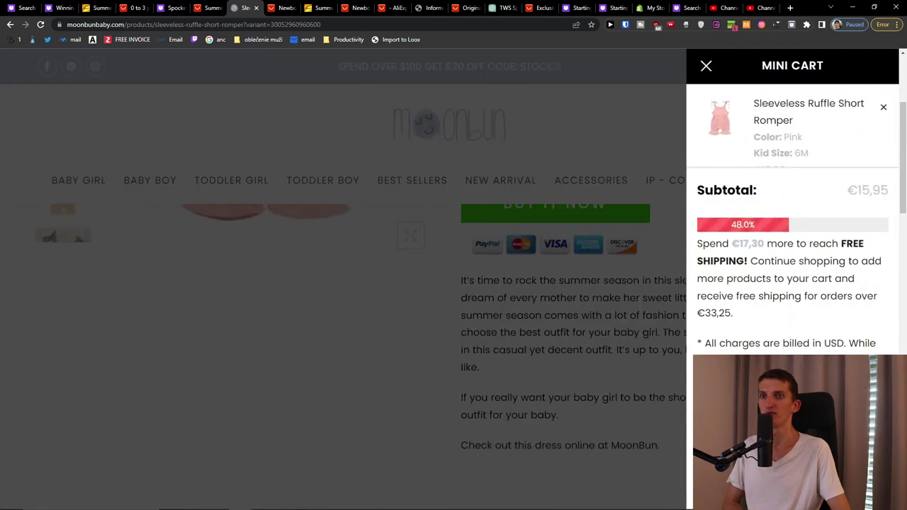
scroll(514, 344, "down", 5)
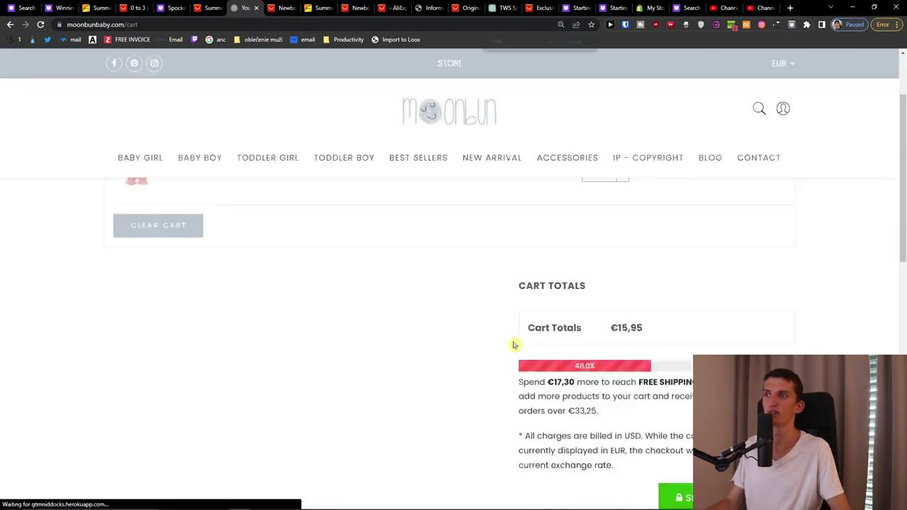
key("ctrl+minus")
scroll(496, 338, "up", 5)
scroll(295, 313, "down", 5)
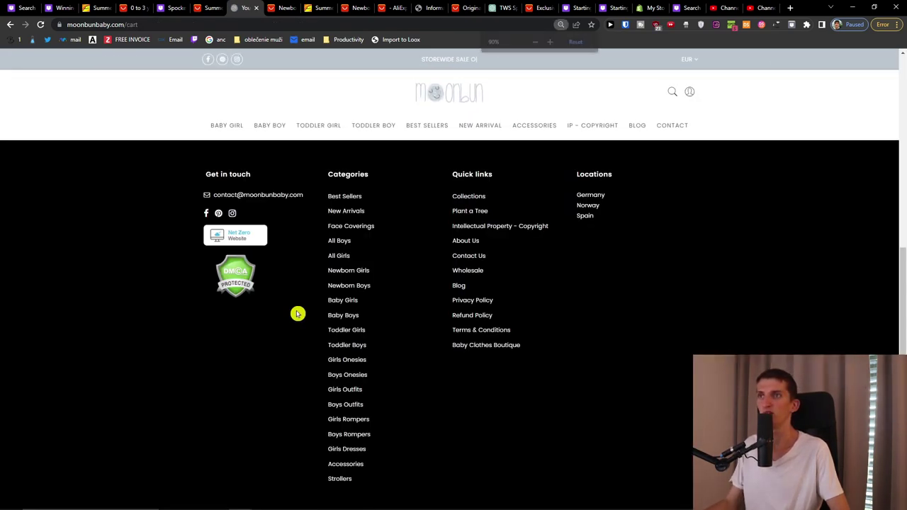
scroll(294, 313, "down", 2)
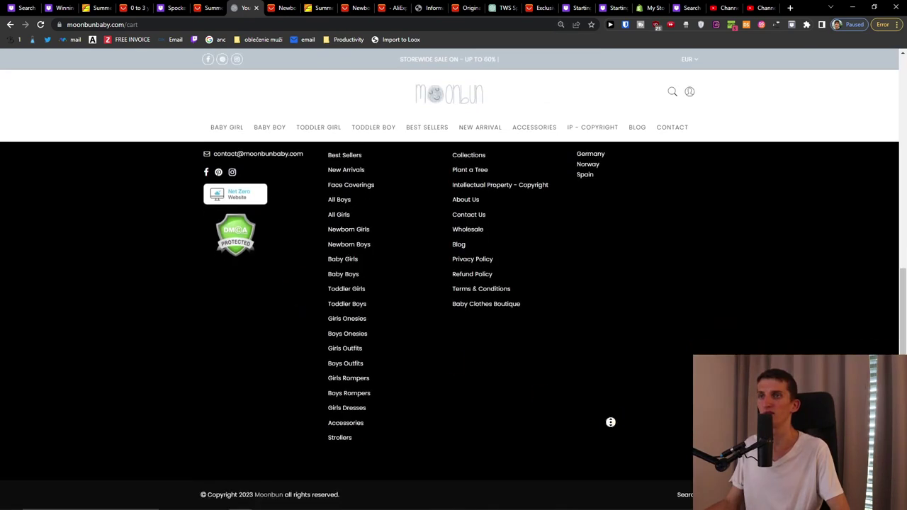
key("F5")
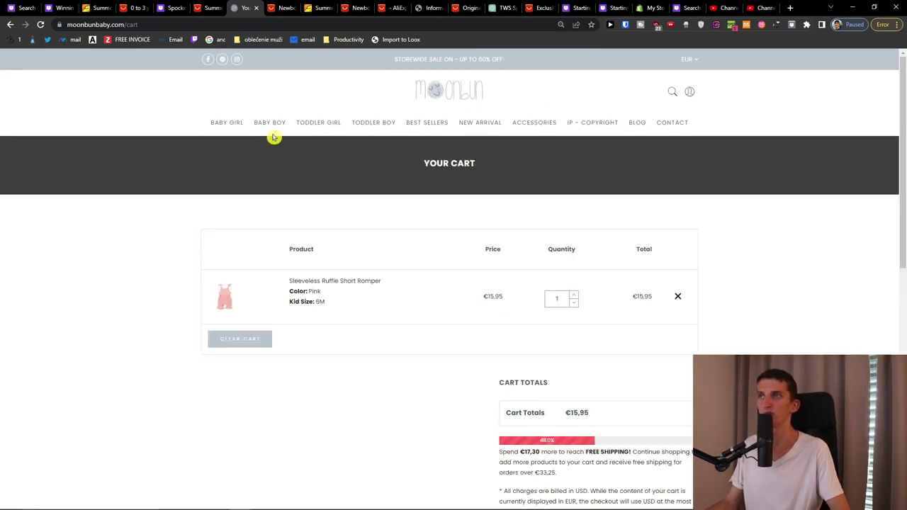
Step: Browse MoonBun's Baby Girl's Clothing collection, then the Toddler Girl Pants collection
left_click(231, 124)
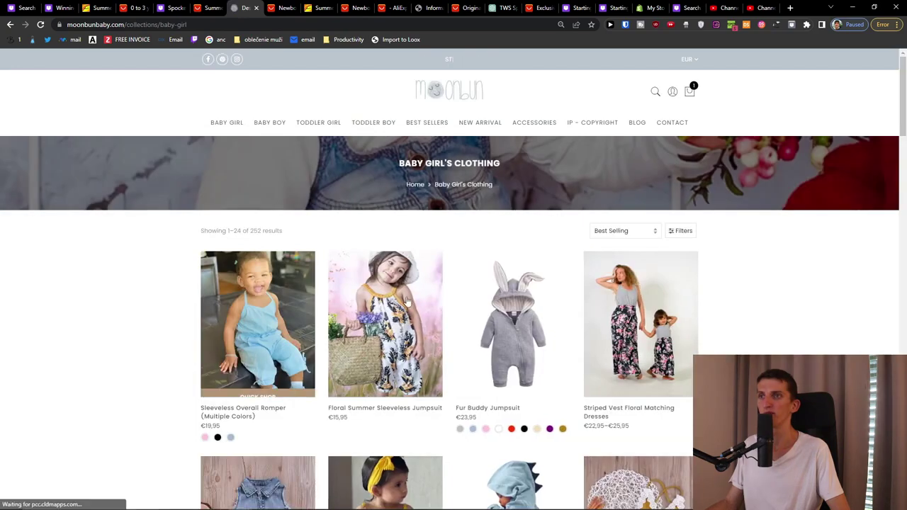
scroll(456, 290, "down", 5)
scroll(583, 290, "down", 10)
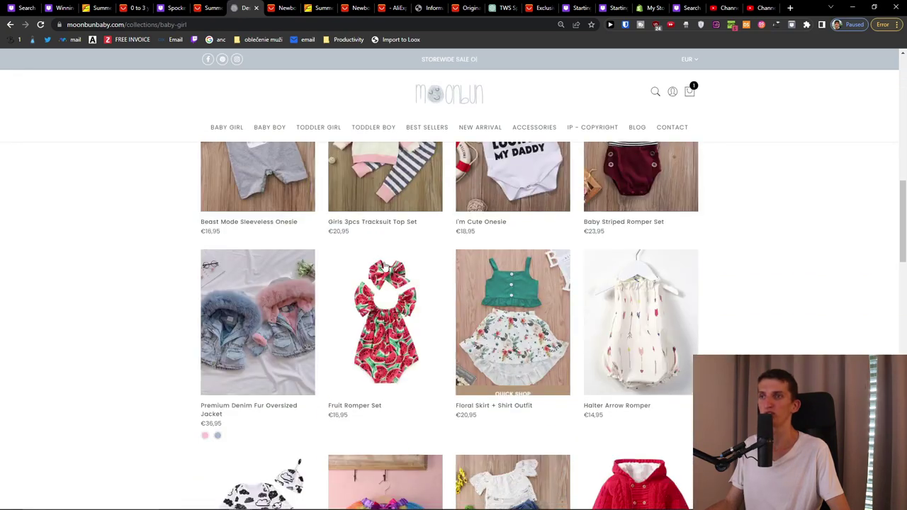
scroll(532, 282, "up", 3)
scroll(634, 367, "down", 4)
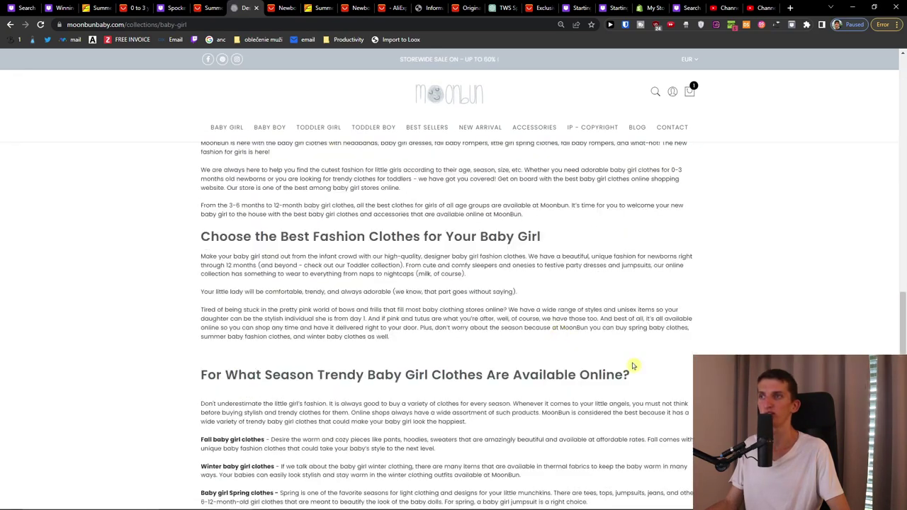
scroll(633, 366, "up", 15)
mouse_move(309, 134)
left_click(318, 164)
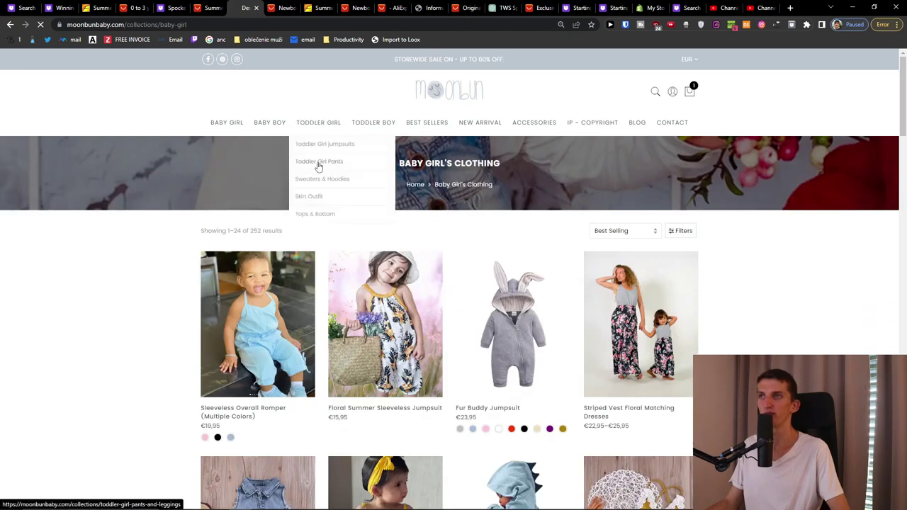
scroll(85, 203, "down", 6)
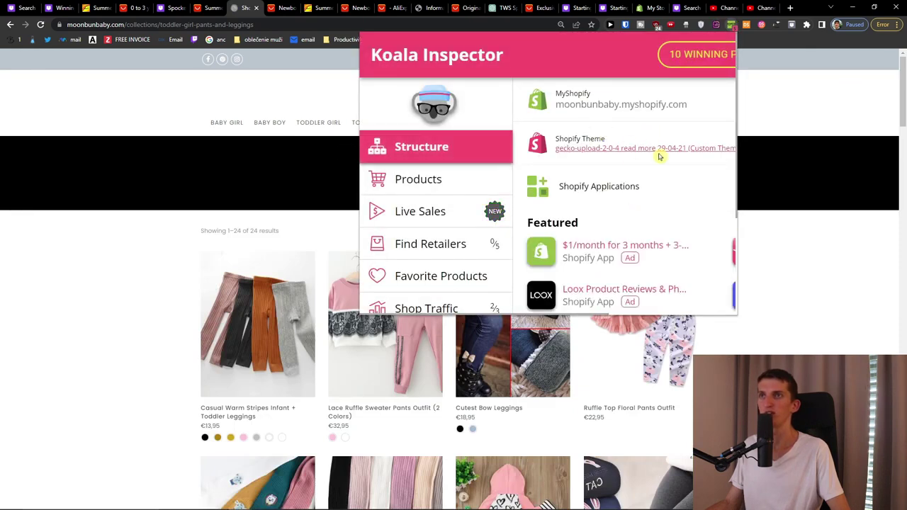
Step: Review MoonBun's theme and detected apps (Loox, Kiwi Size Chart, GemPages), then return to the Cotton Baby Romper
scroll(635, 187, "down", 8)
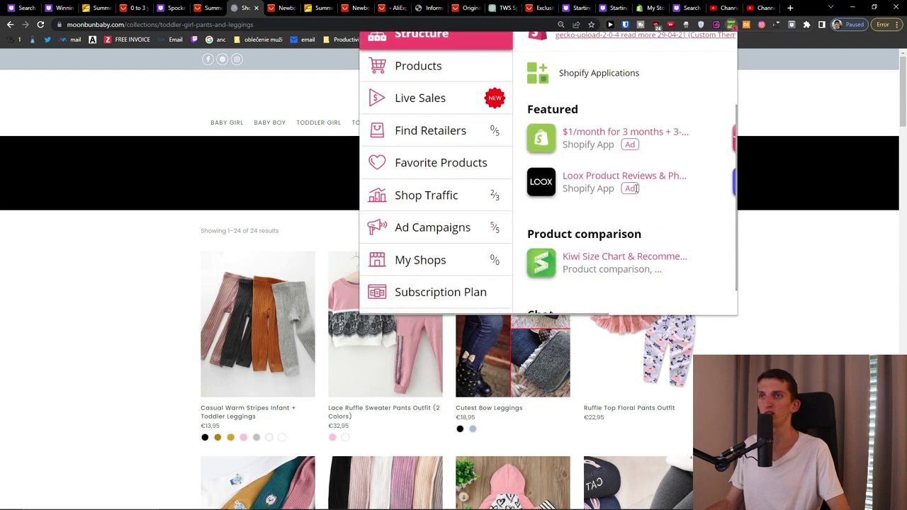
scroll(634, 226, "down", 5)
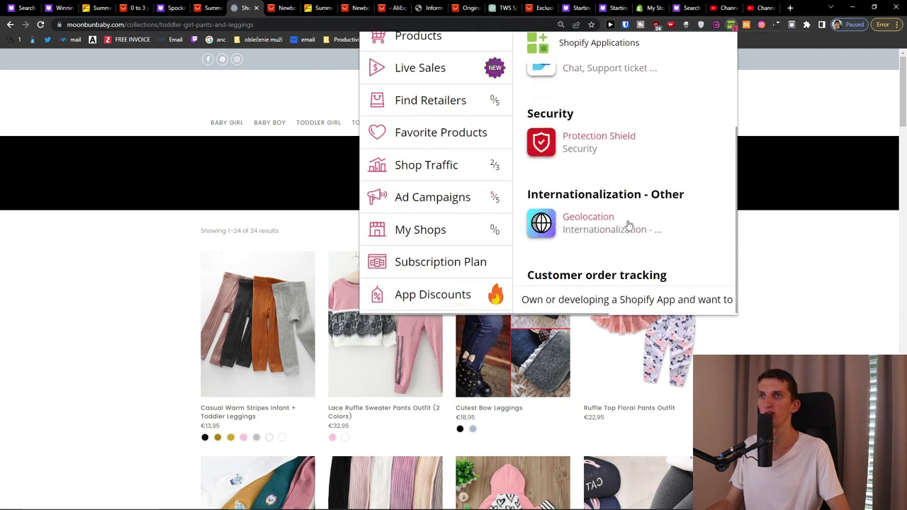
scroll(623, 221, "down", 5)
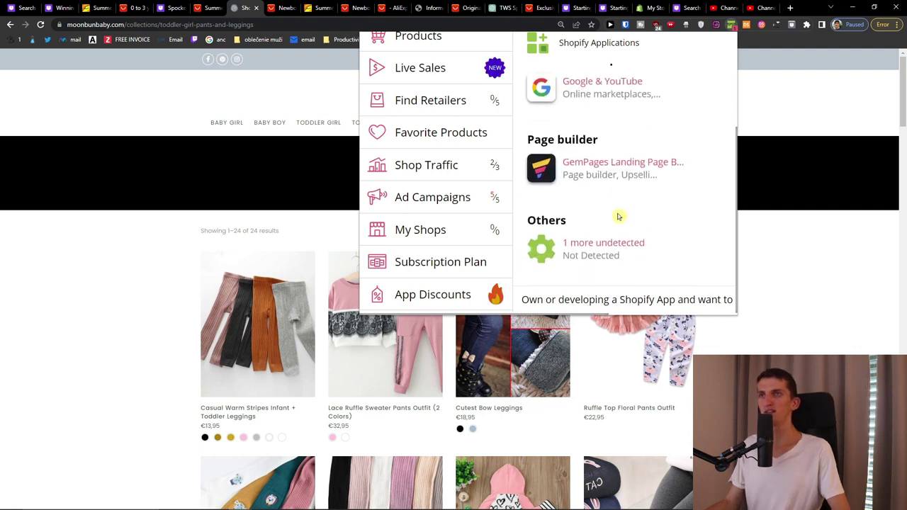
scroll(618, 214, "up", 1)
scroll(668, 203, "up", 1)
scroll(638, 213, "down", 1)
scroll(619, 231, "up", 2)
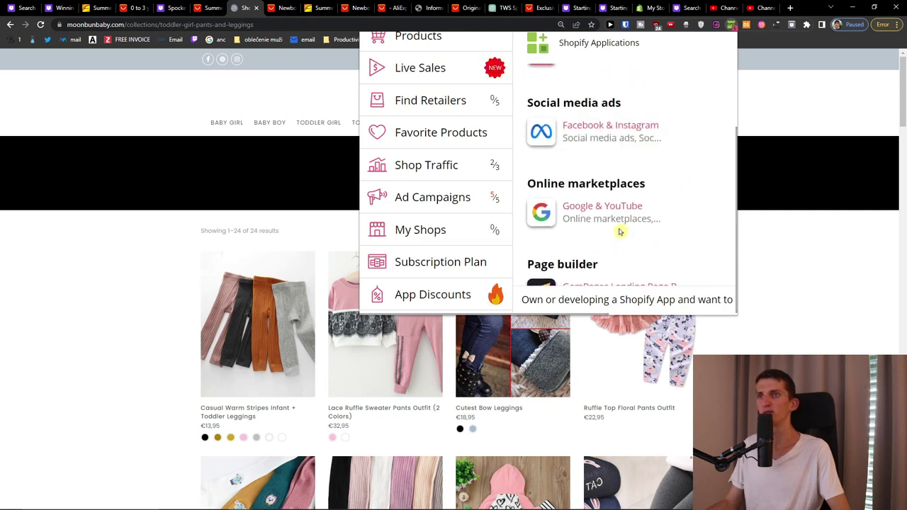
scroll(616, 232, "up", 3)
left_click(180, 7)
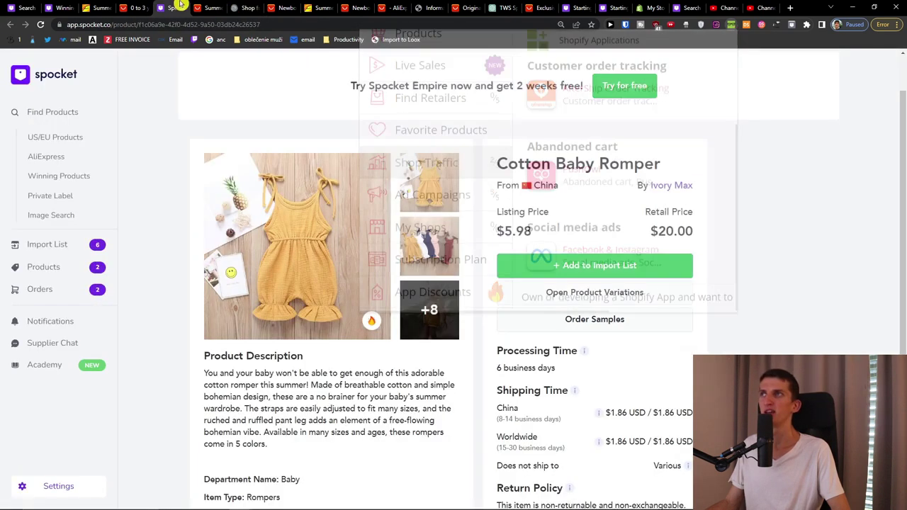
Step: Browse Spocket's Private Label section and its beauty empire headline
left_click(65, 201)
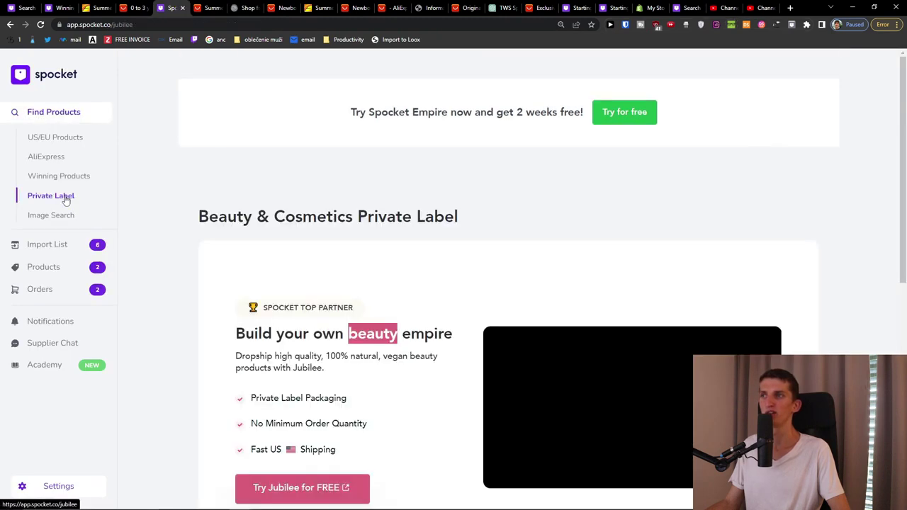
scroll(213, 212, "down", 2)
left_click_drag(191, 211, 323, 222)
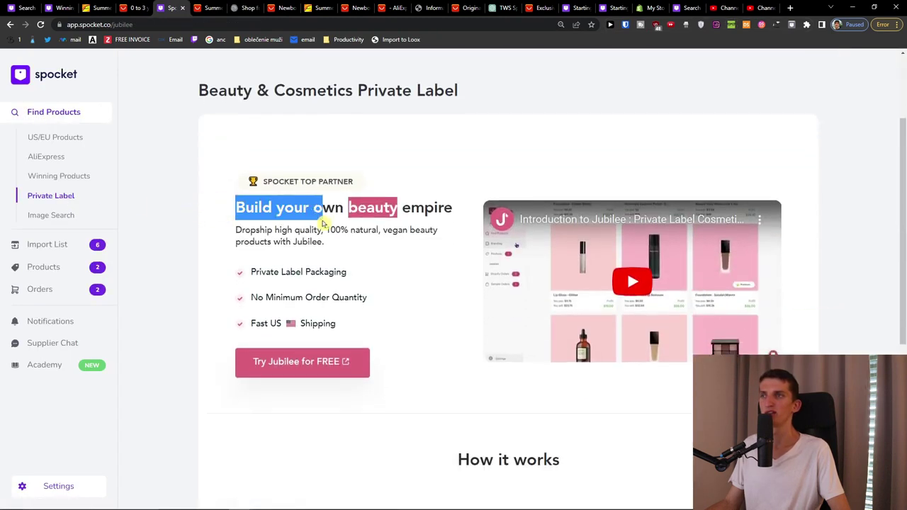
Step: Check Image Search and the AliExpress page, then scroll the United States Winning Products list
left_click(49, 215)
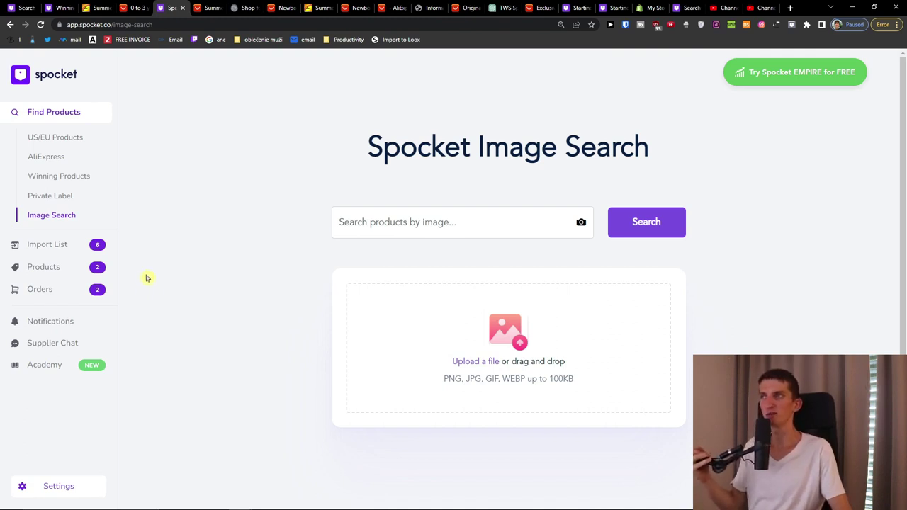
left_click(148, 7)
left_click(167, 7)
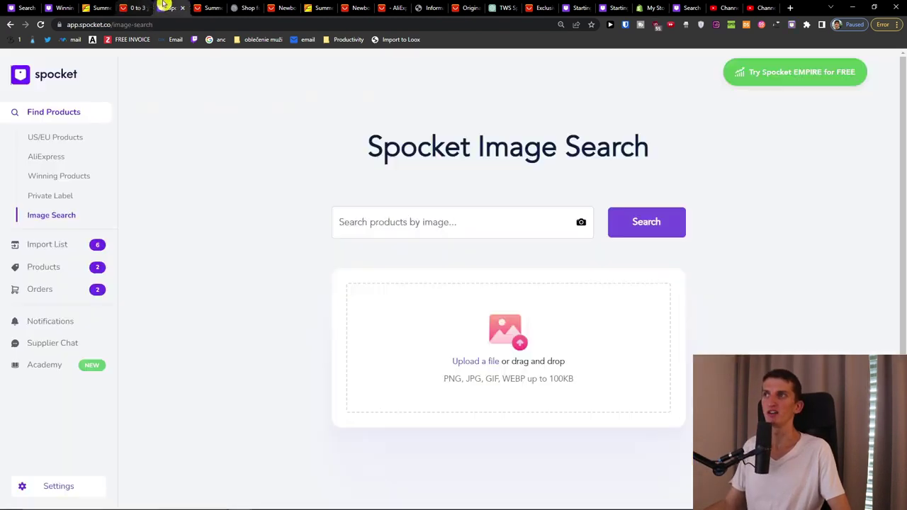
left_click(63, 175)
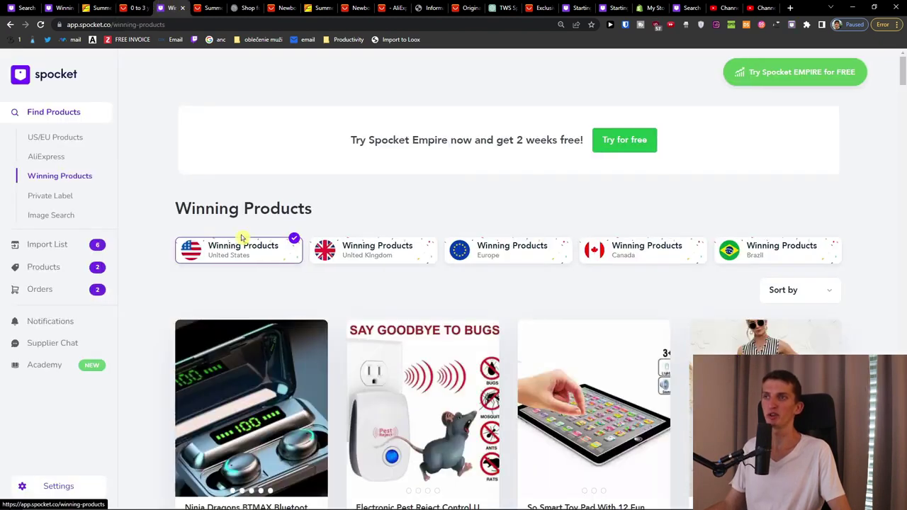
scroll(242, 239, "down", 6)
scroll(241, 238, "down", 2)
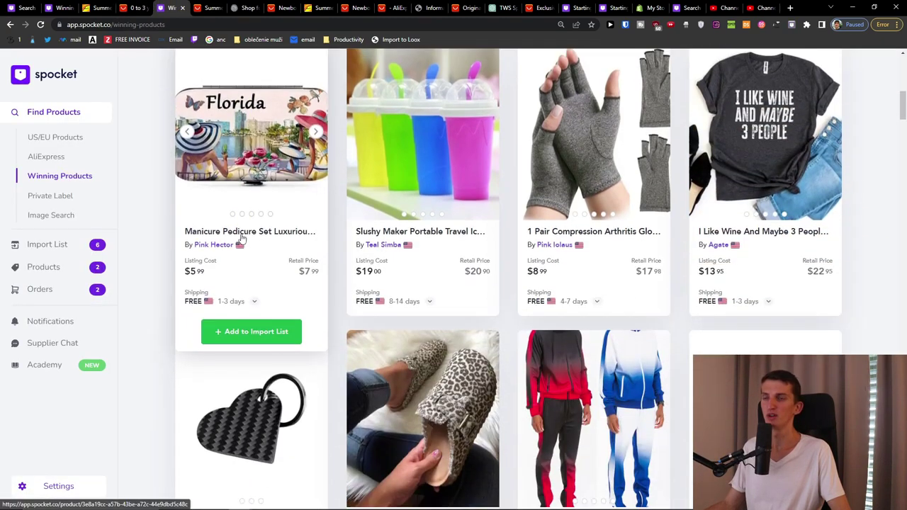